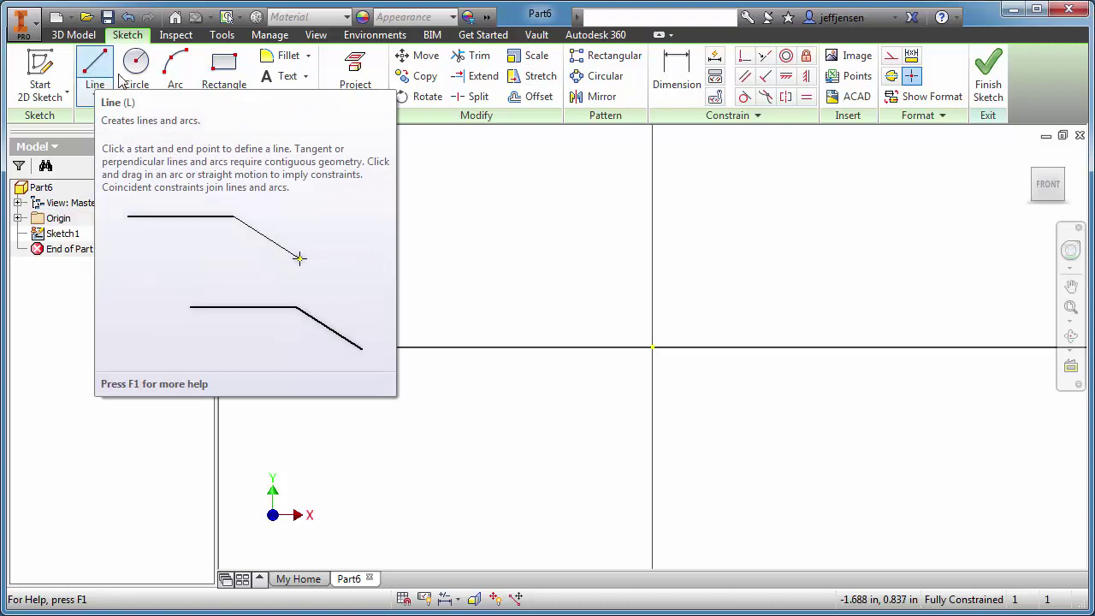
Step: Draw a center-point circle at the sketch origin, switching the size input to radius and entering 4 in
left_click(135, 67)
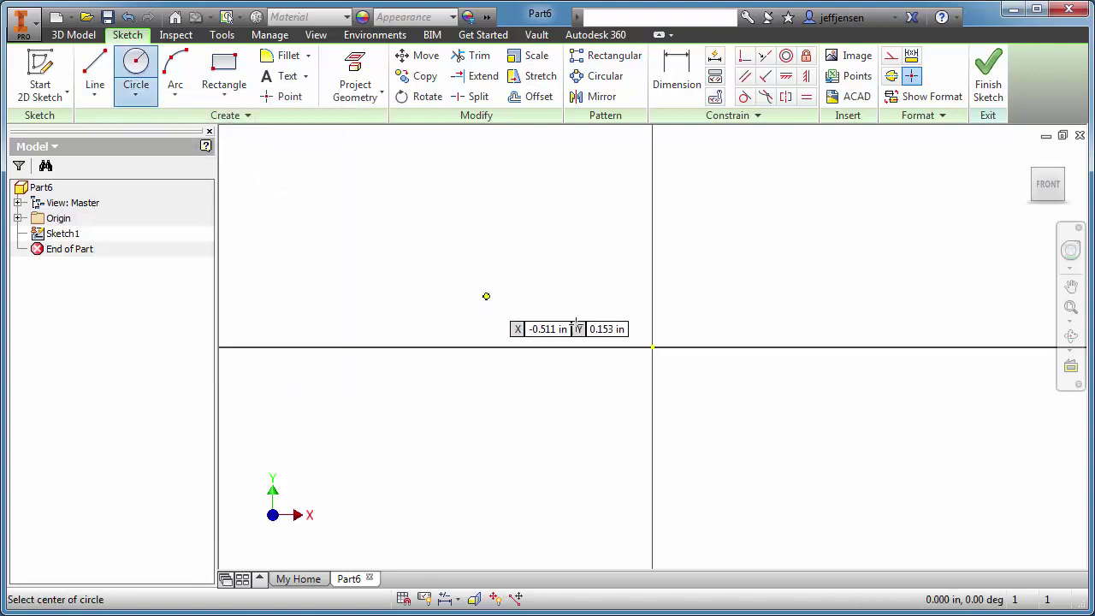
left_click(652, 346)
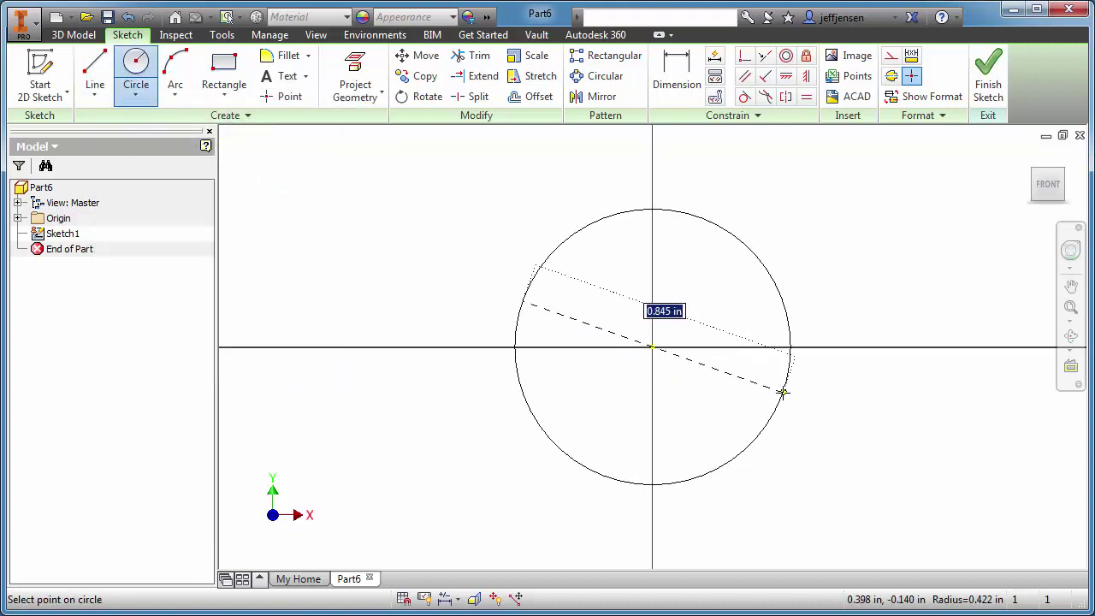
right_click(782, 392)
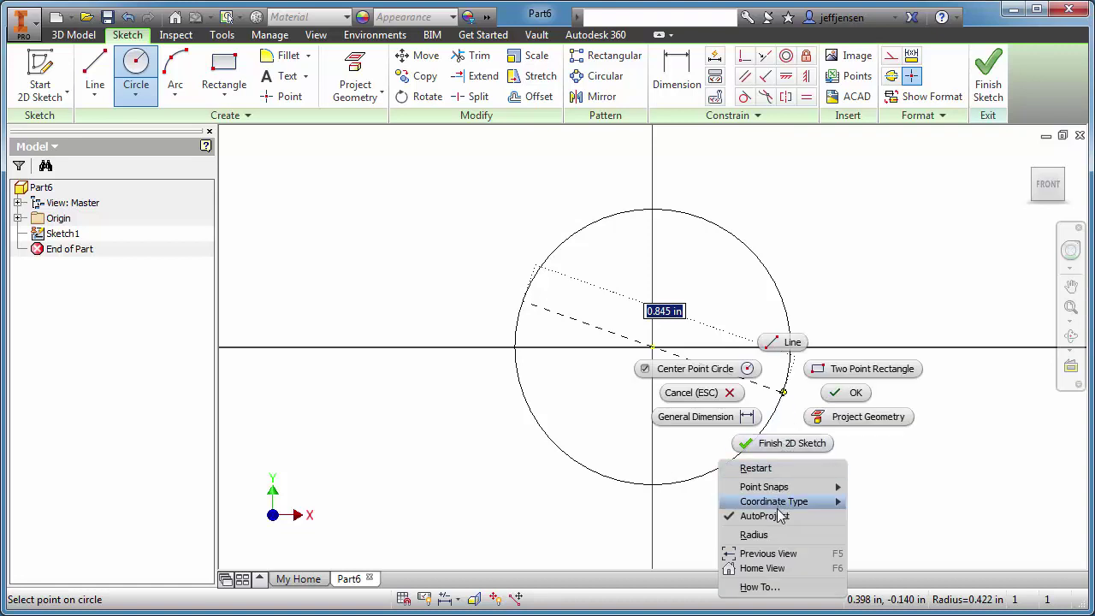
left_click(765, 535)
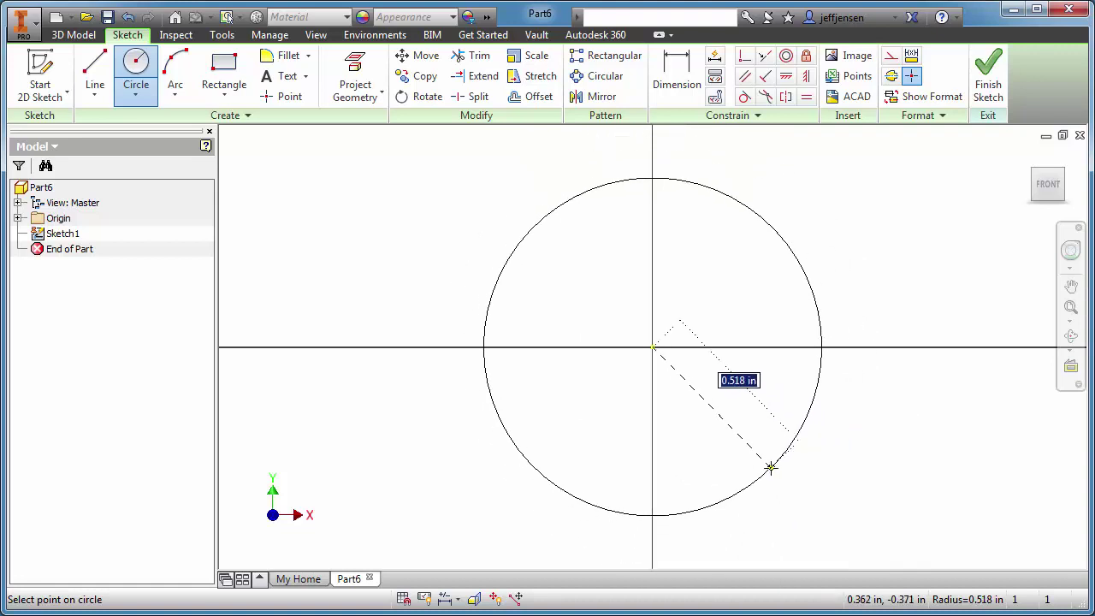
type("4")
key("Return")
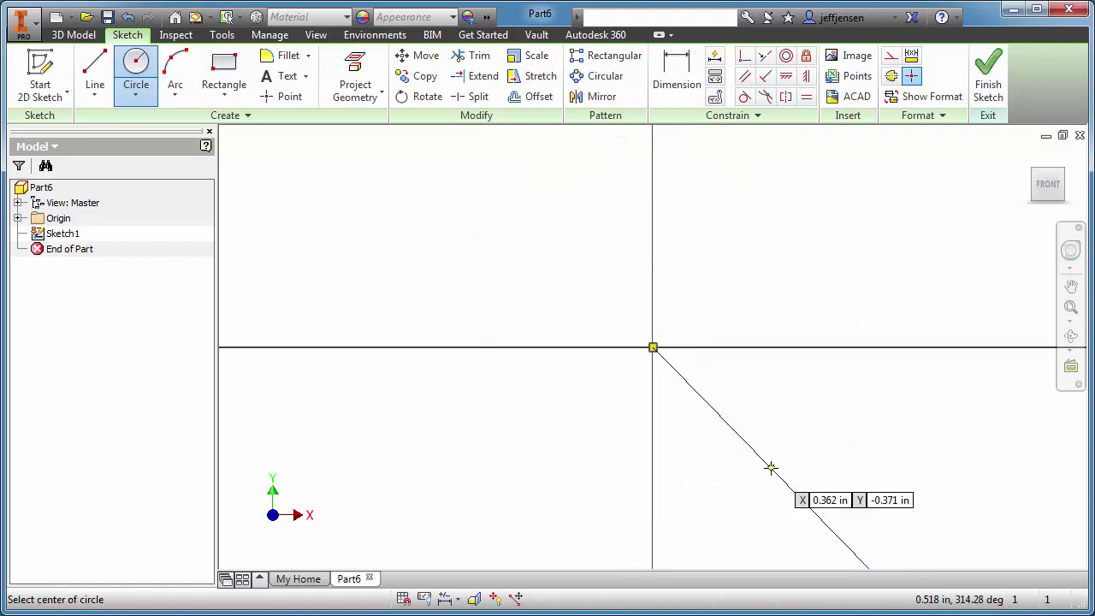
scroll(768, 462, "up", 3)
scroll(764, 456, "down", 2)
scroll(764, 456, "down", 5)
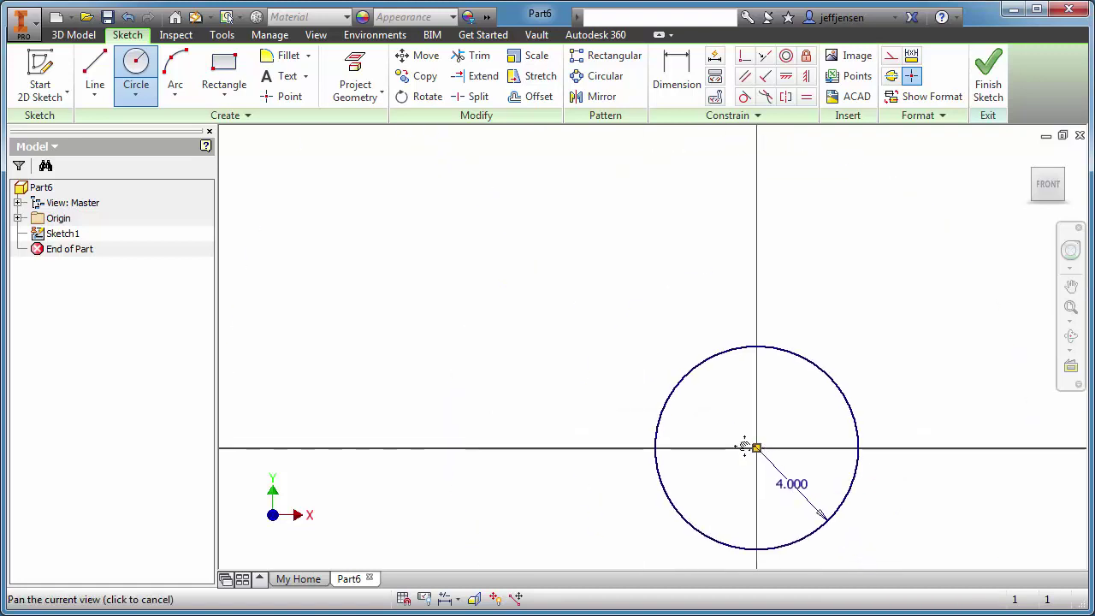
middle_click_drag(741, 445, 576, 377)
right_click(725, 309)
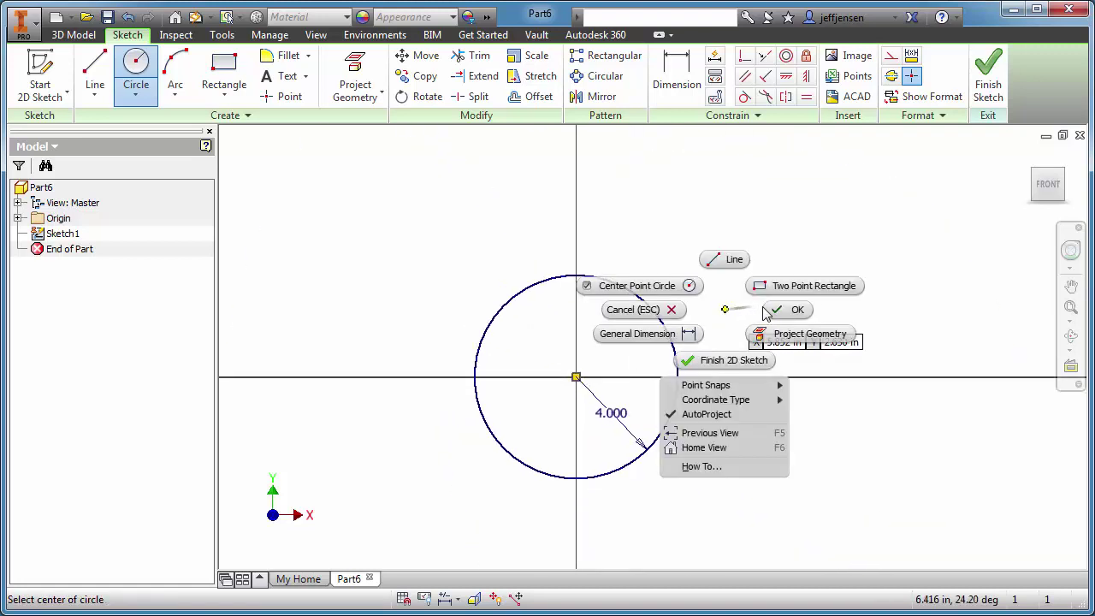
left_click(774, 316)
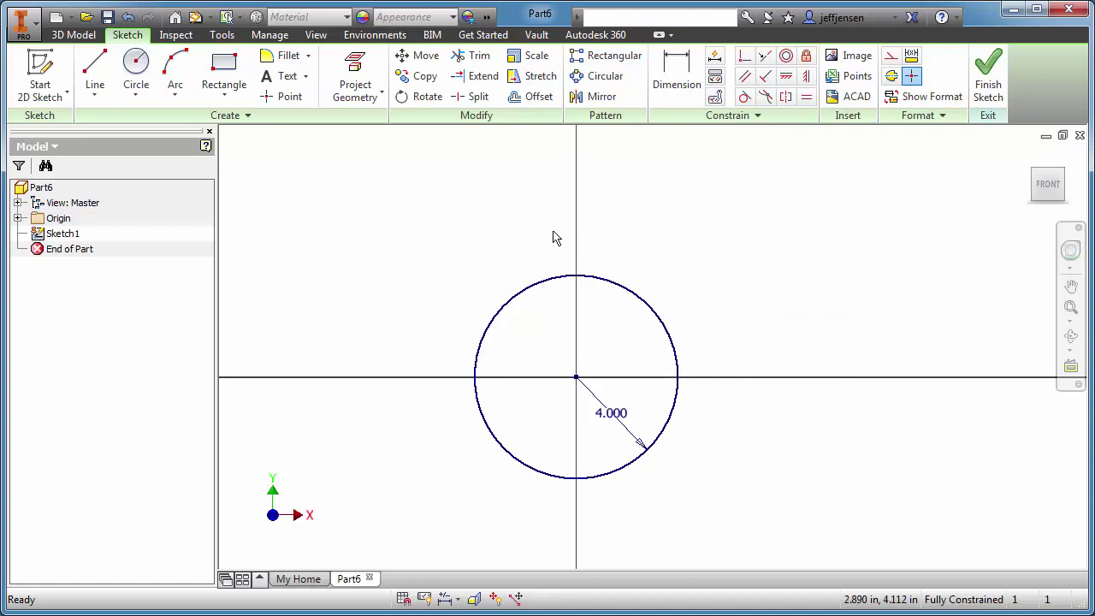
Step: Draw a second circle with a 1.5 in radius, centered on the horizontal axis just outside the large circle's right edge
left_click(136, 69)
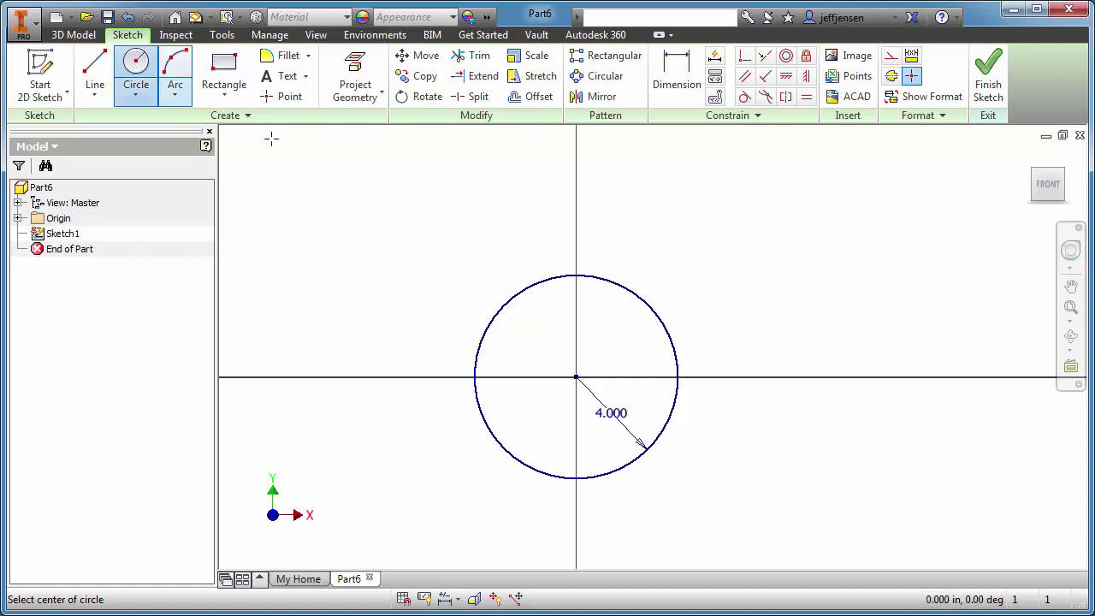
left_click(709, 377)
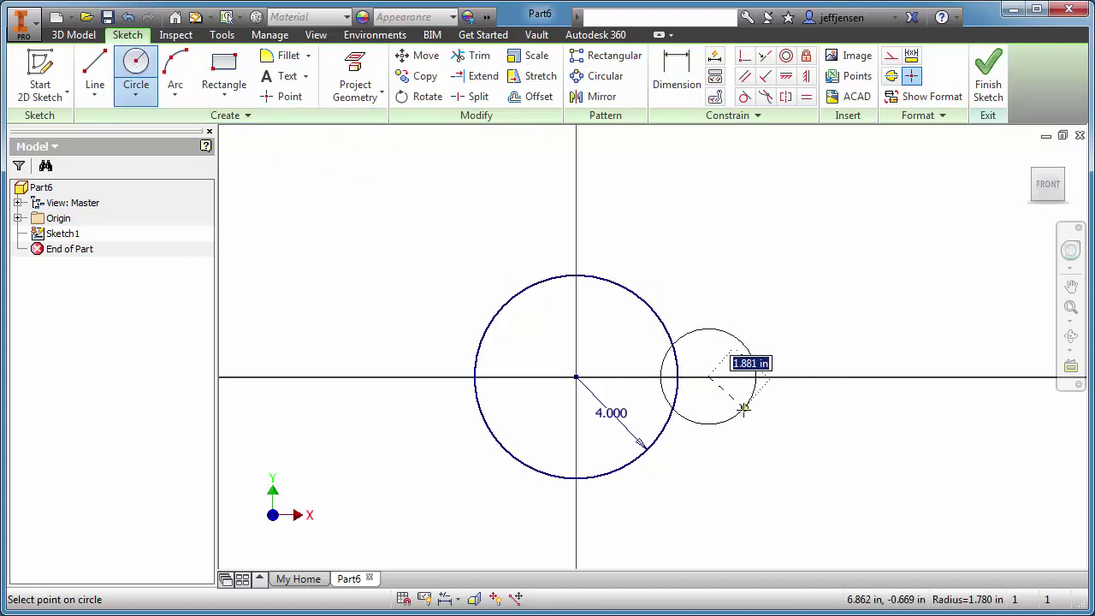
type("1.5")
key("Return")
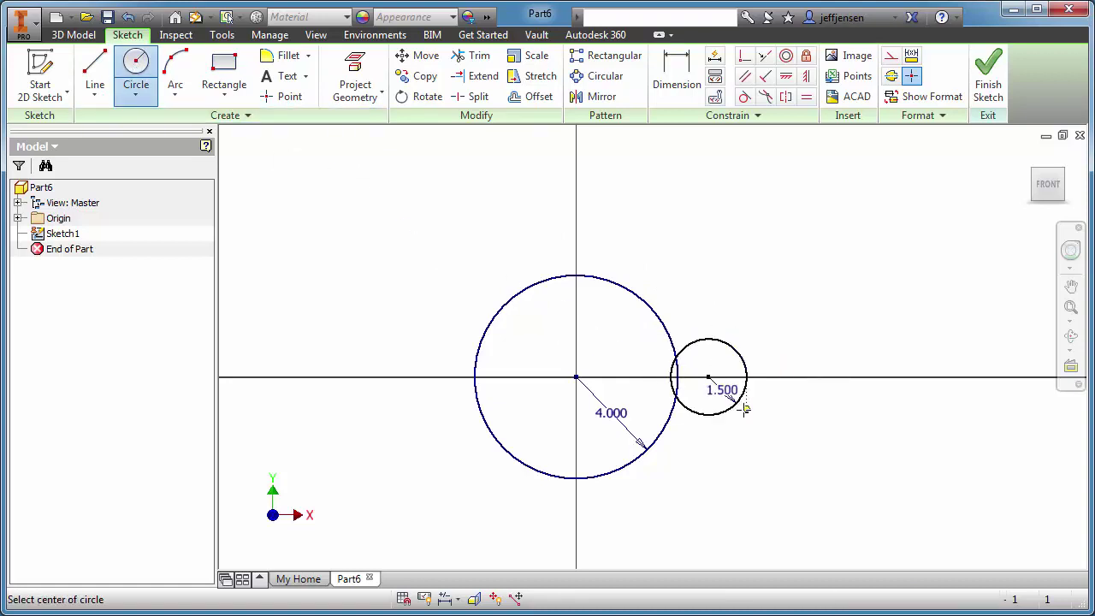
right_click(746, 283)
left_click(797, 286)
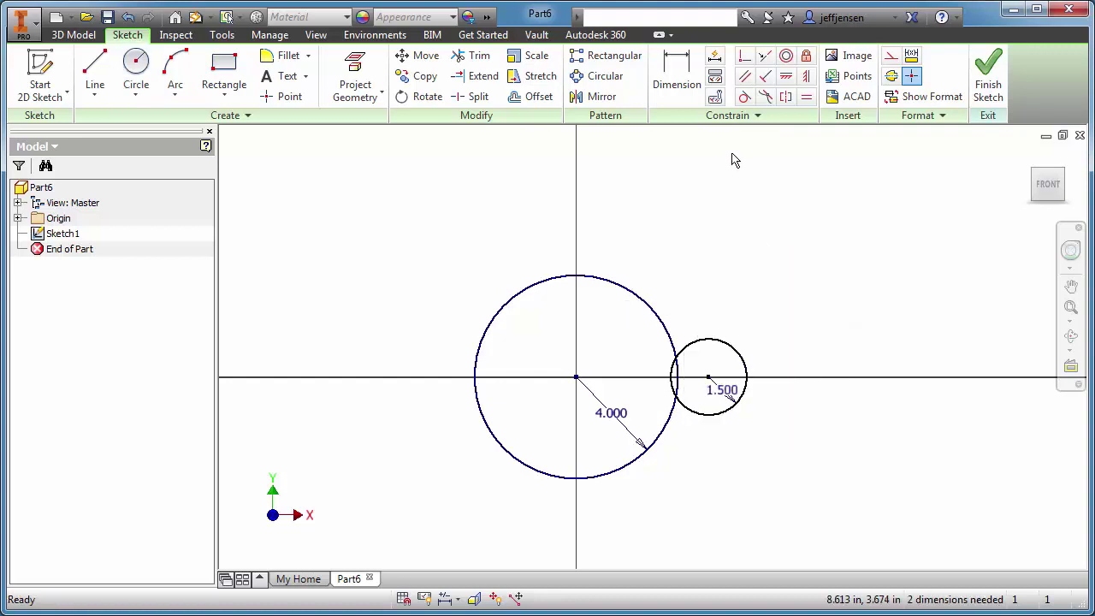
Step: Dimension the horizontal distance between the centers of the two circles and set it to 4.5 in
left_click(676, 73)
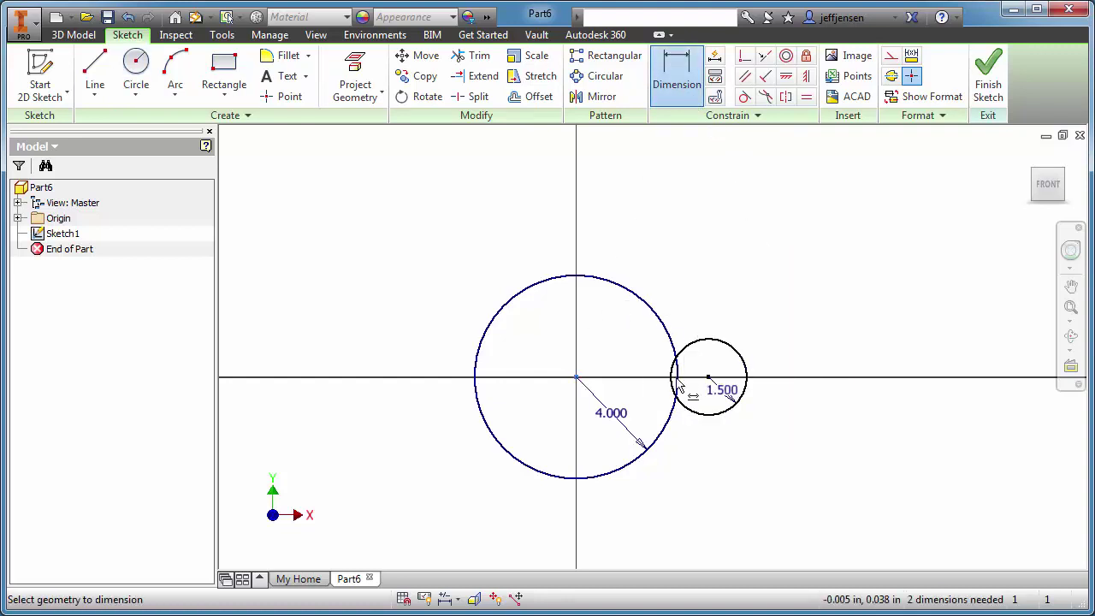
left_click(676, 412)
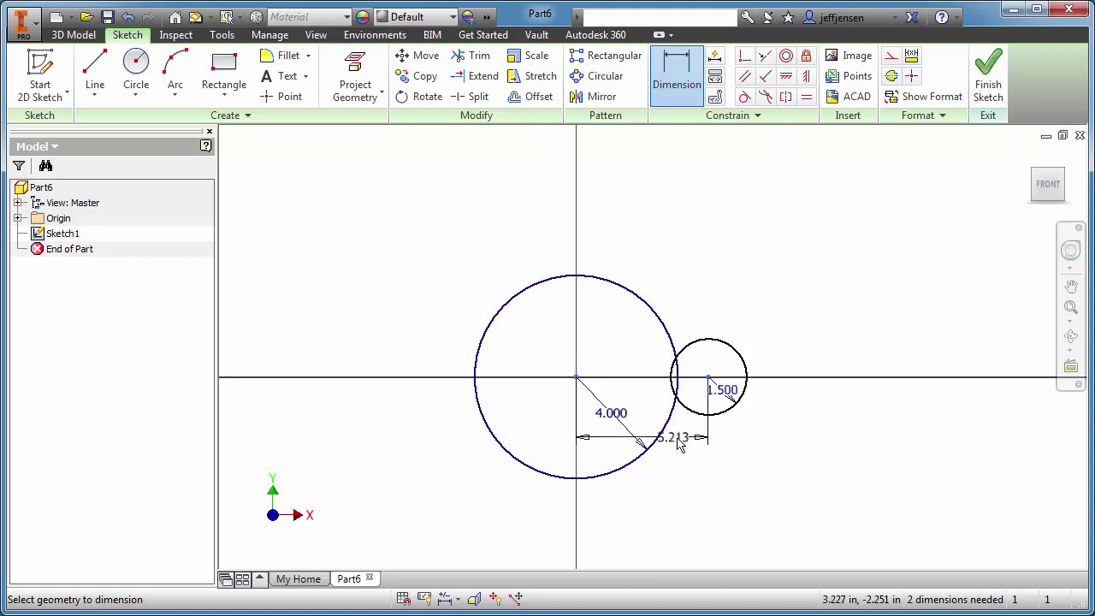
left_click(677, 442)
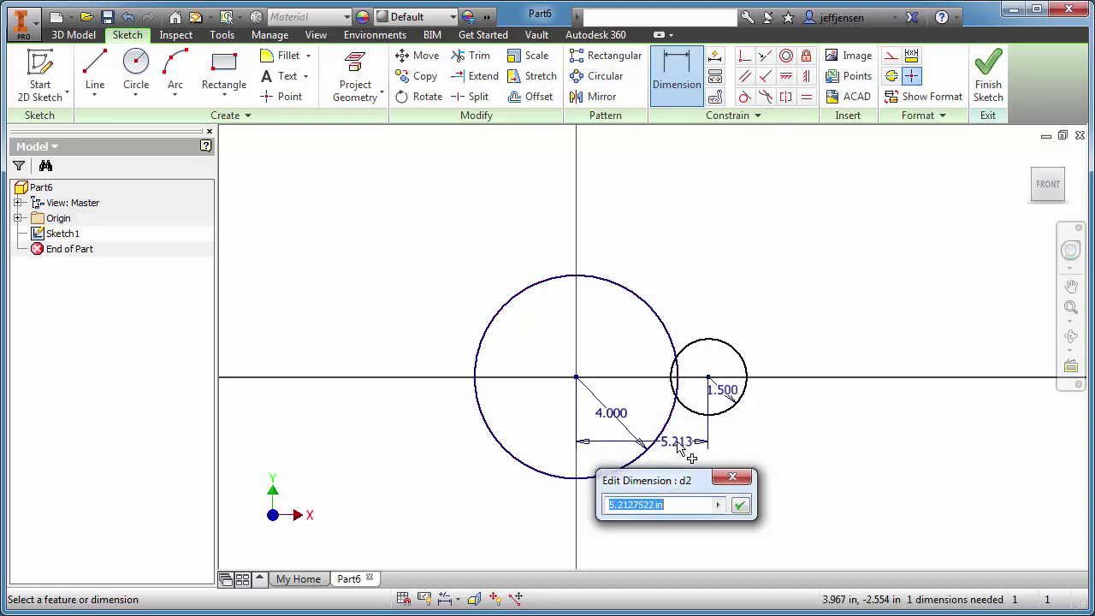
type("4.5")
key("Return")
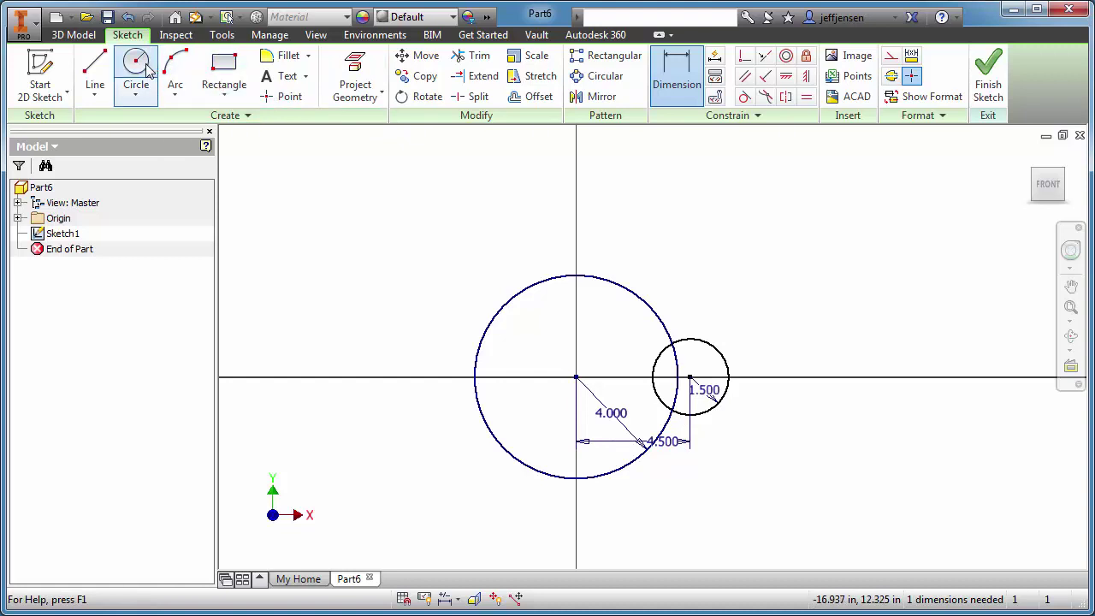
Step: Draw a line from the origin diagonally up and right past the large circle, ending at about X 5.35 in, Y 5.26 in
left_click(94, 77)
left_click(576, 376)
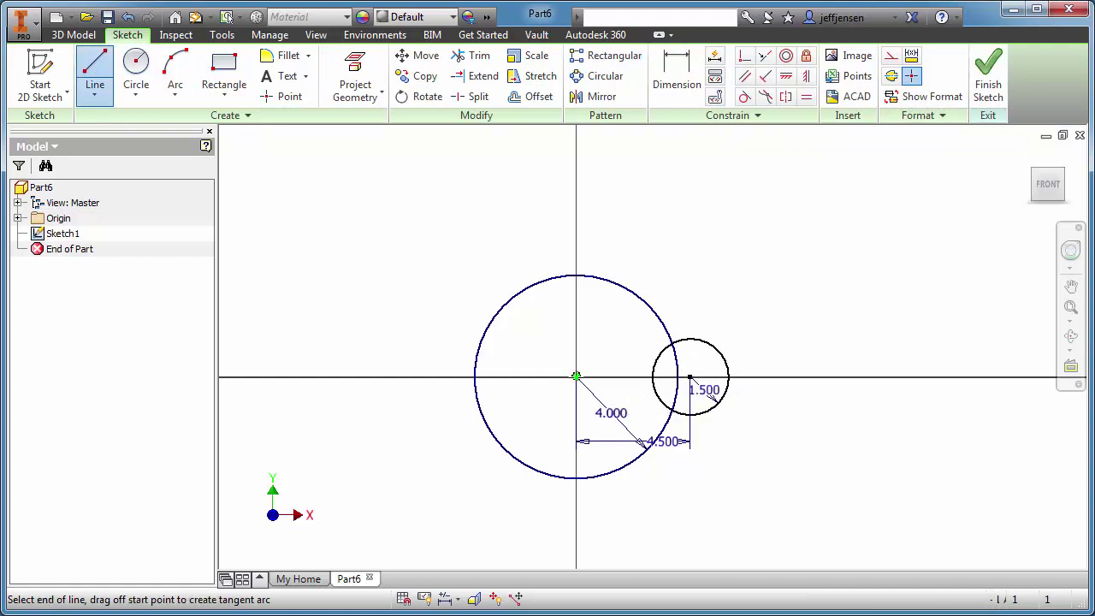
right_click(712, 243)
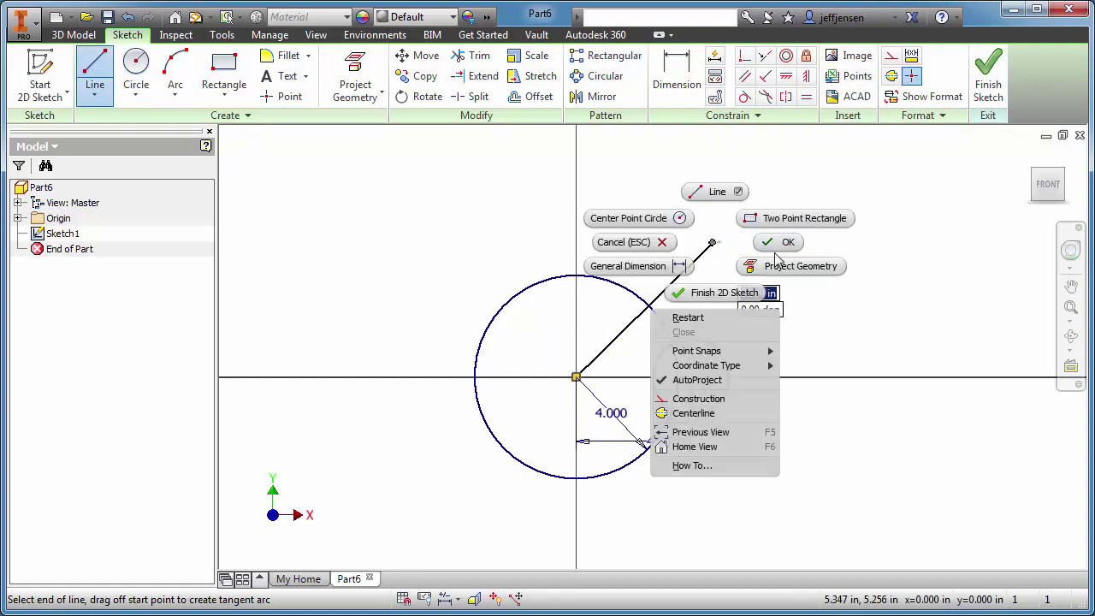
left_click(780, 245)
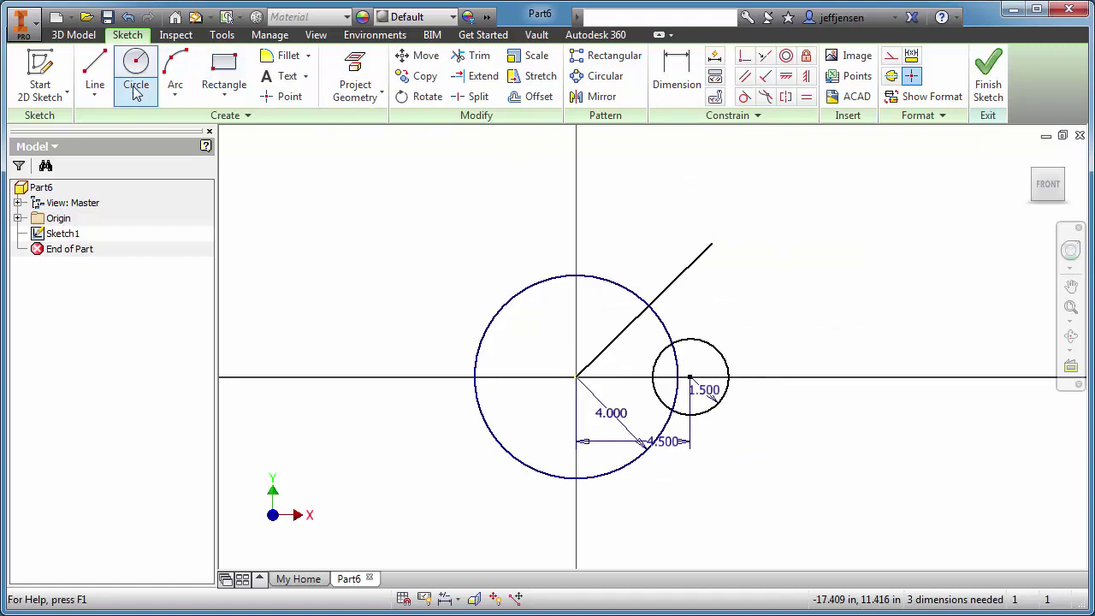
left_click(676, 77)
left_click(678, 278)
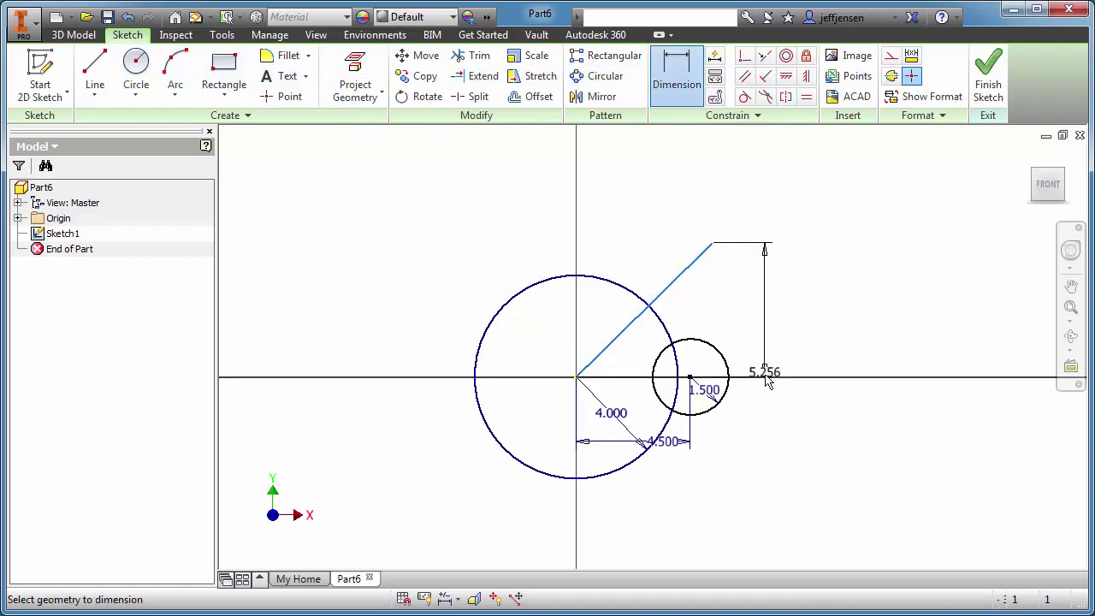
key("Escape")
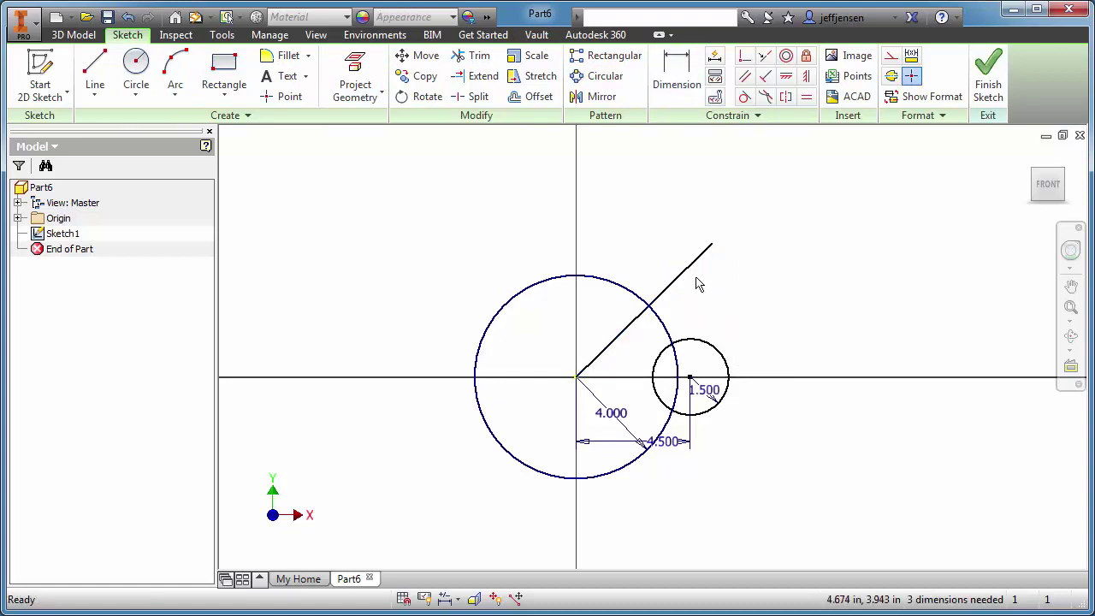
Step: Project the origin X Axis into the sketch as reference geometry
left_click(355, 77)
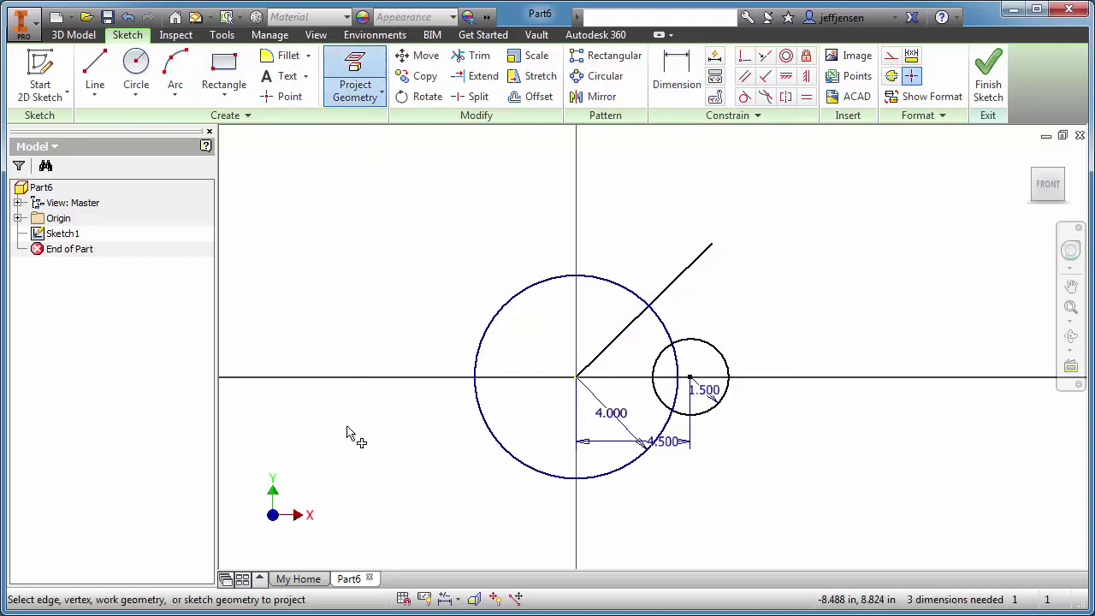
left_click(18, 218)
left_click(75, 280)
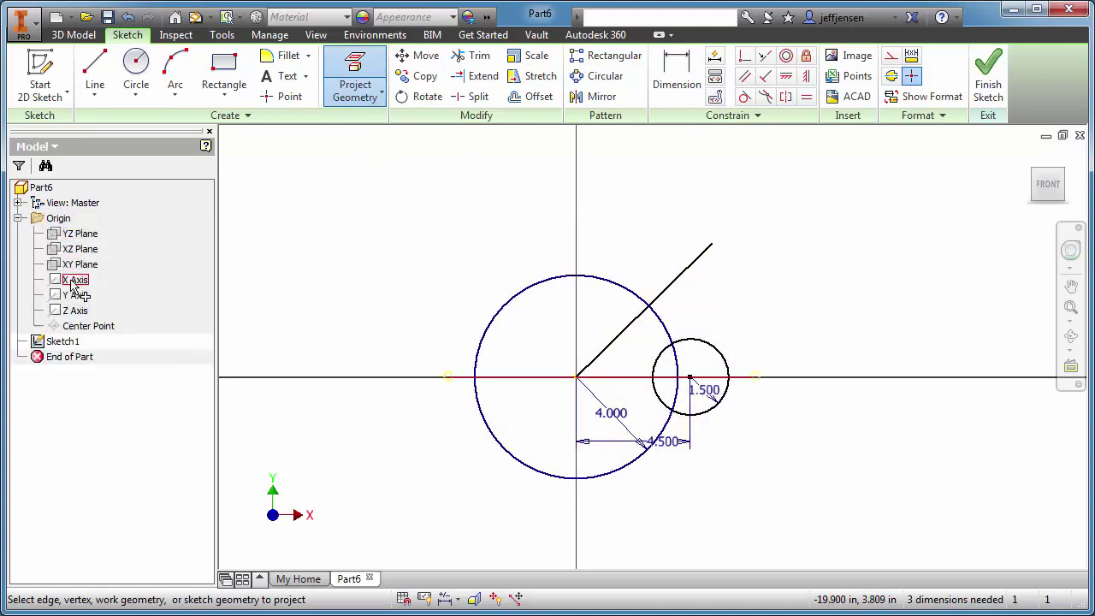
right_click(490, 203)
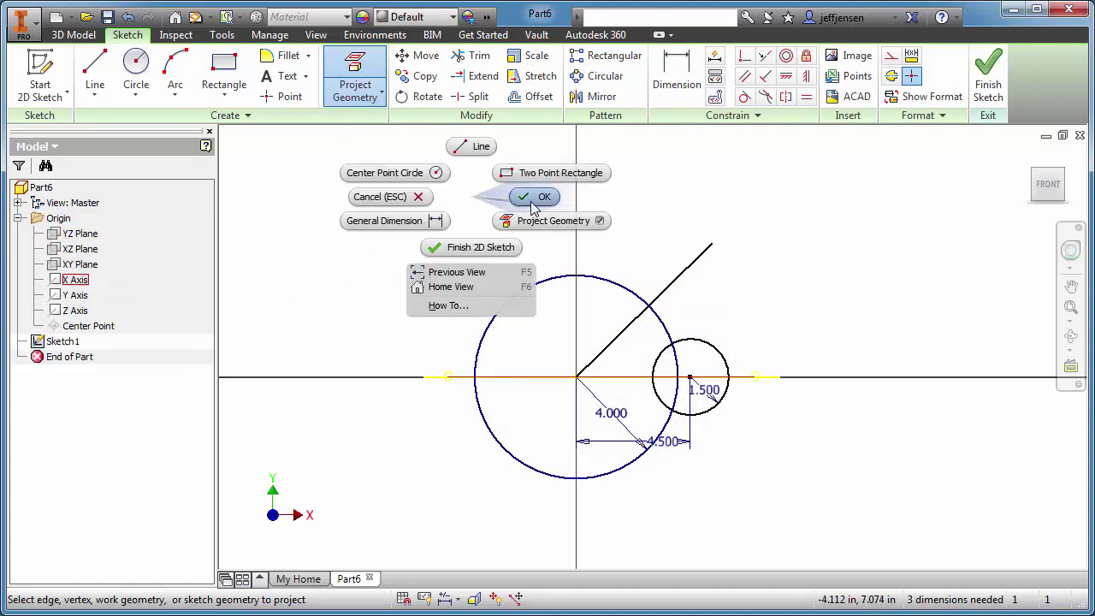
left_click(544, 197)
Step: Dimension the angle between the diagonal line and the projected X axis and set it to 30 degrees
left_click(677, 77)
left_click(693, 271)
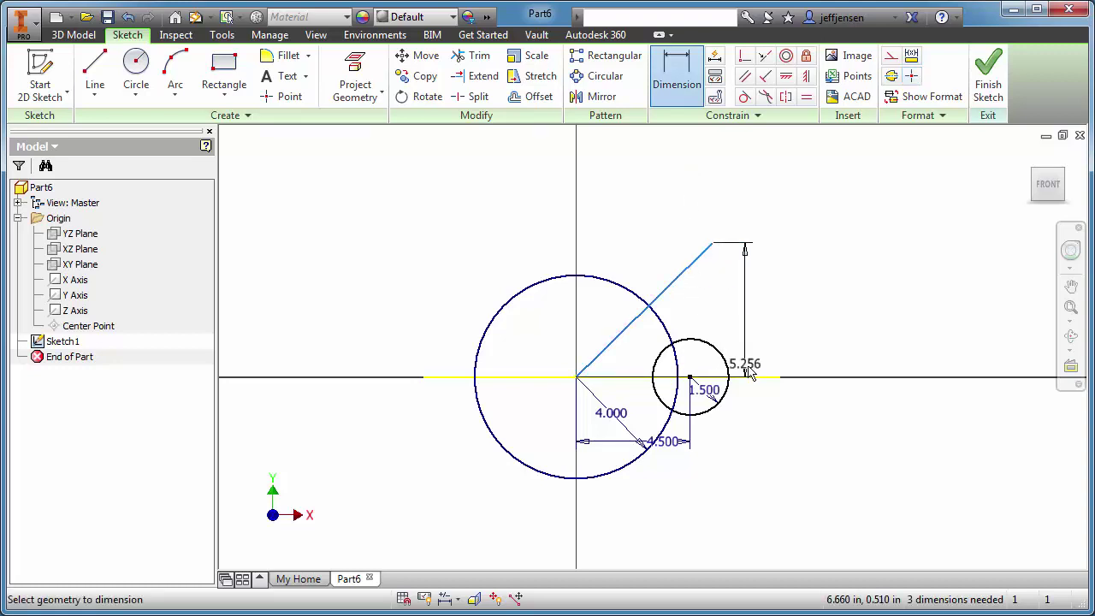
left_click(756, 377)
left_click(743, 333)
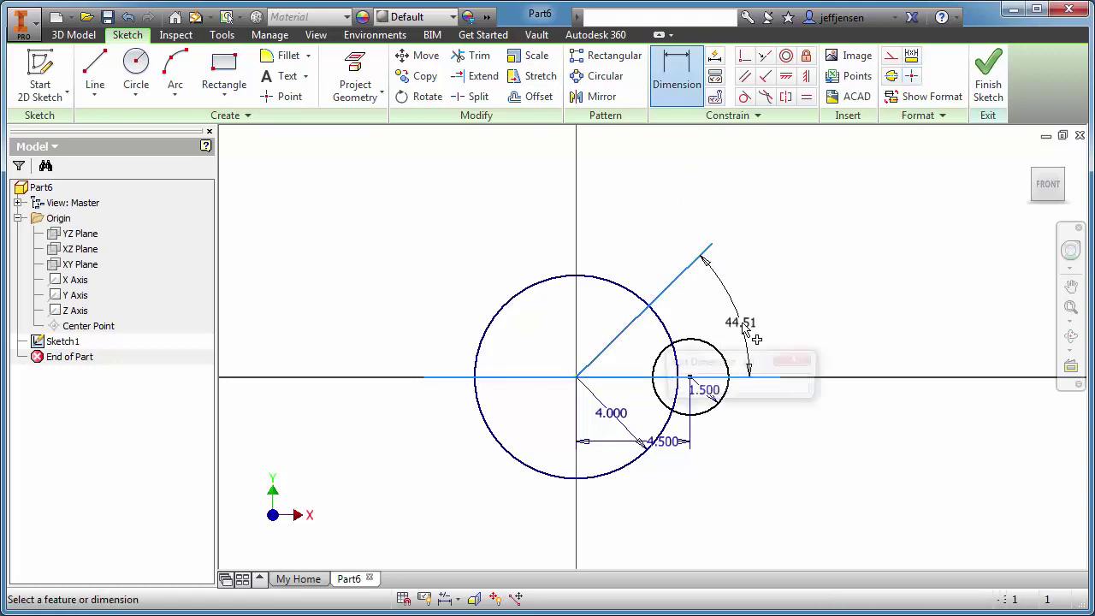
type("30")
key("Return")
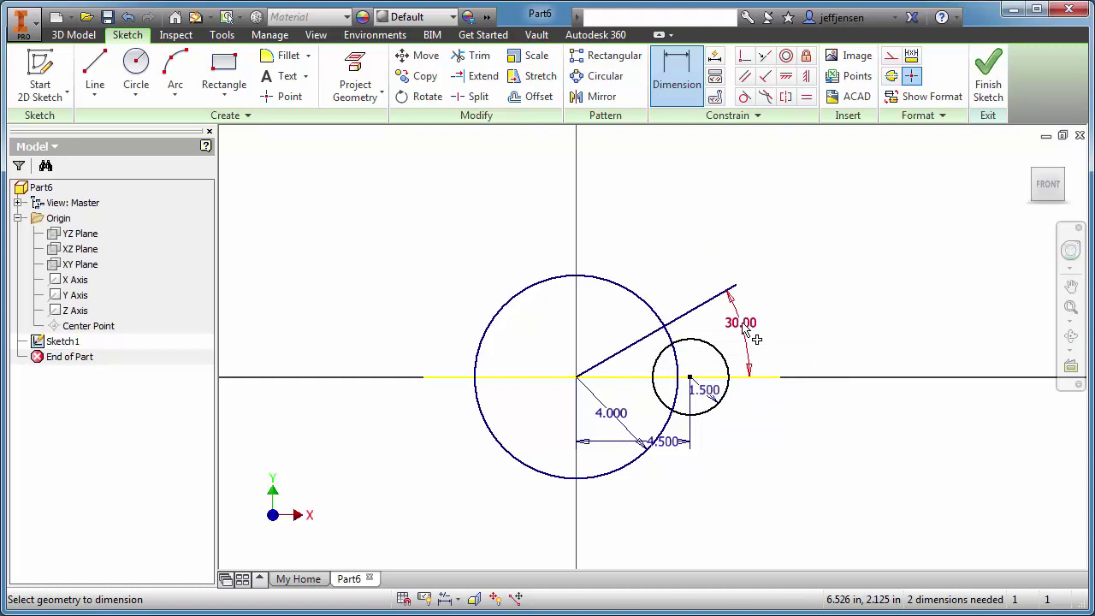
right_click(802, 263)
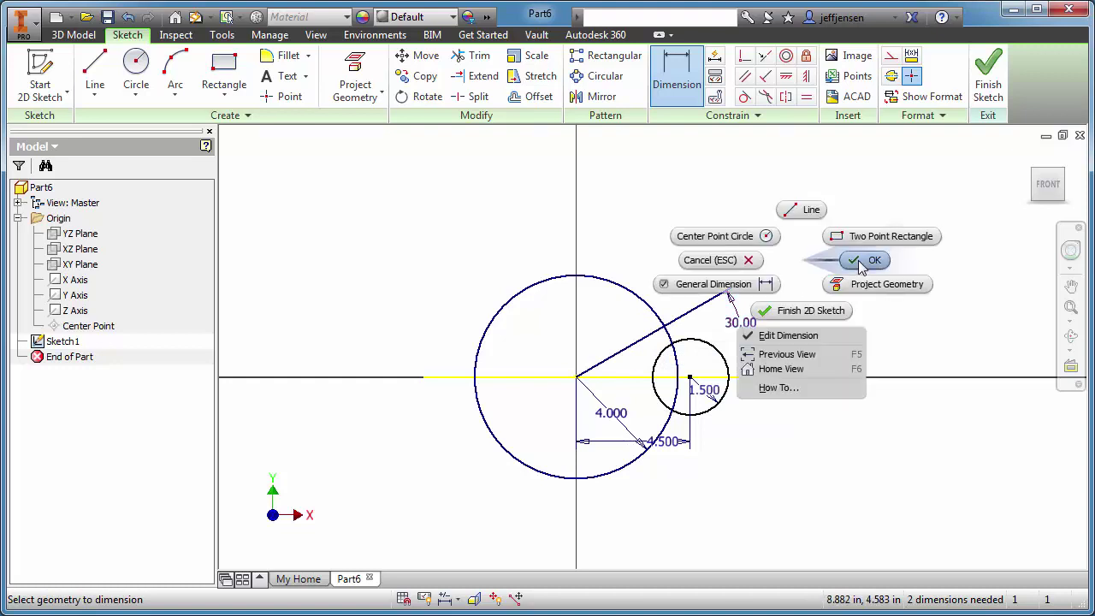
left_click(860, 263)
Step: Draw a small circle with a 0.38 in radius, centered on the diagonal line near its outer end
left_click(136, 68)
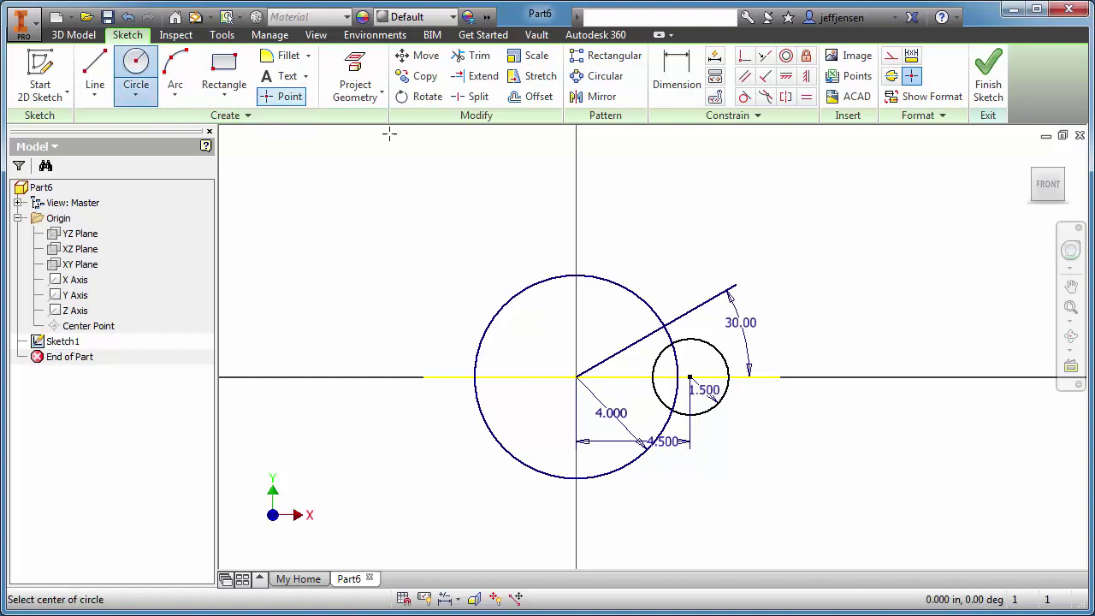
left_click(711, 299)
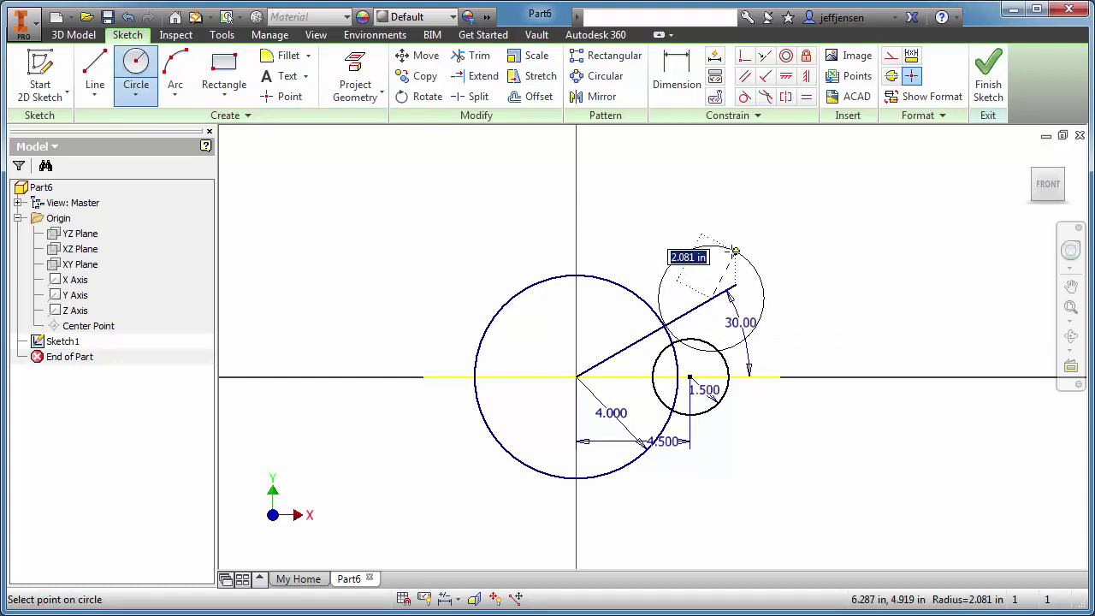
type(".3")
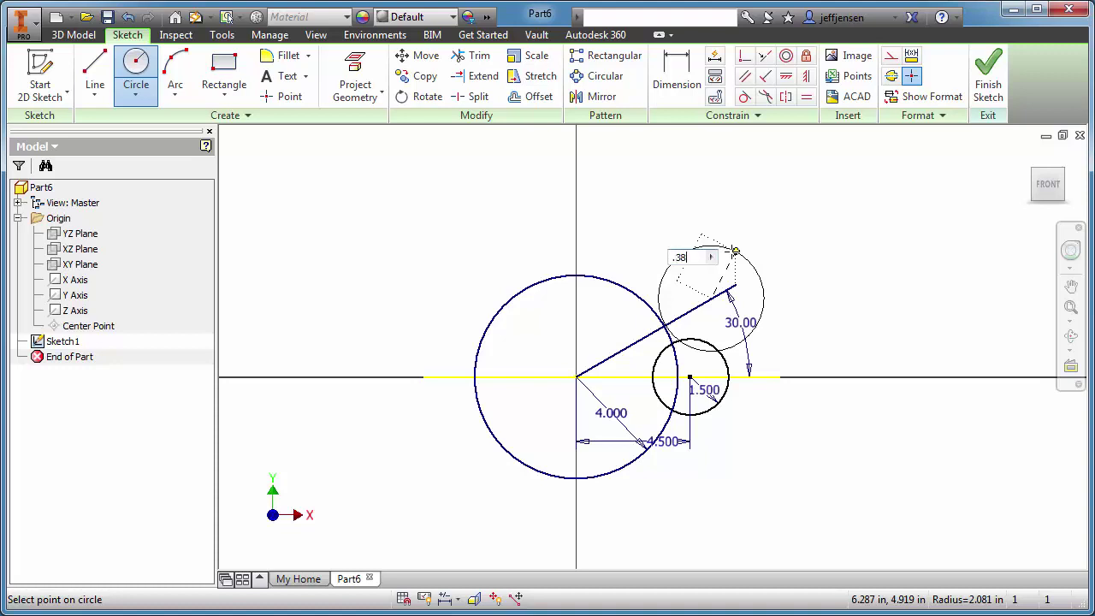
type("8")
key("Return")
right_click(720, 208)
left_click(782, 209)
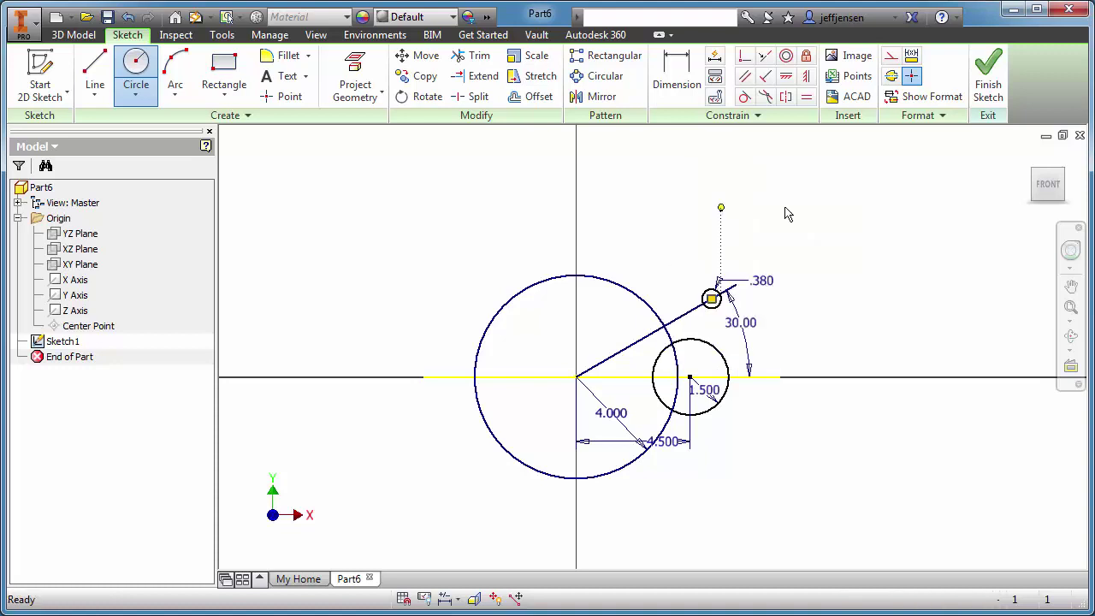
Step: Add an aligned dimension between the origin and the small circle's center and set it to 2.25 in
key("d")
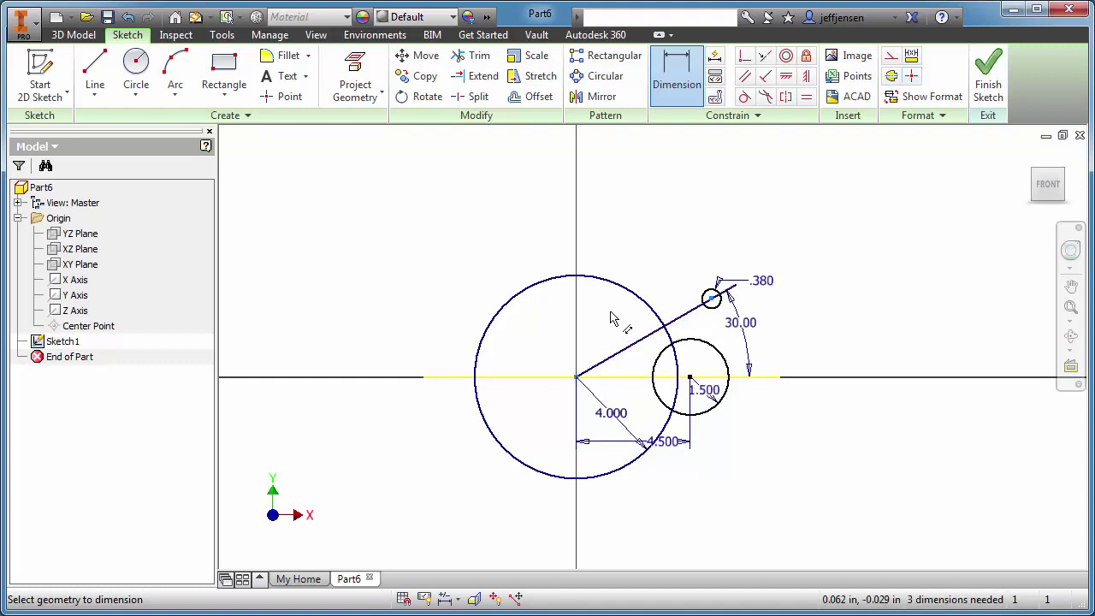
left_click(596, 355)
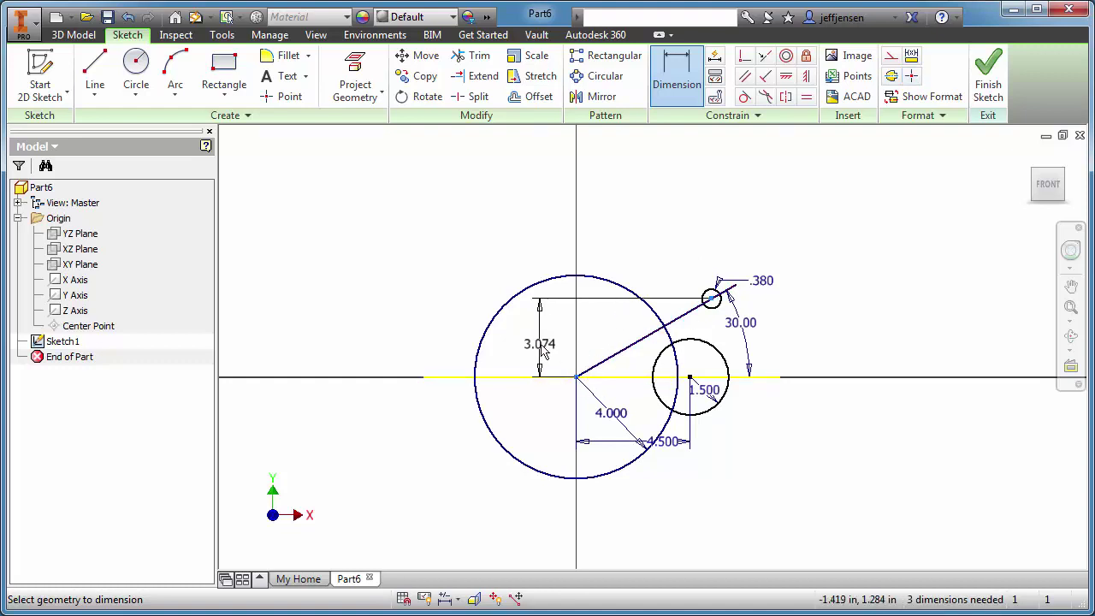
left_click(676, 304)
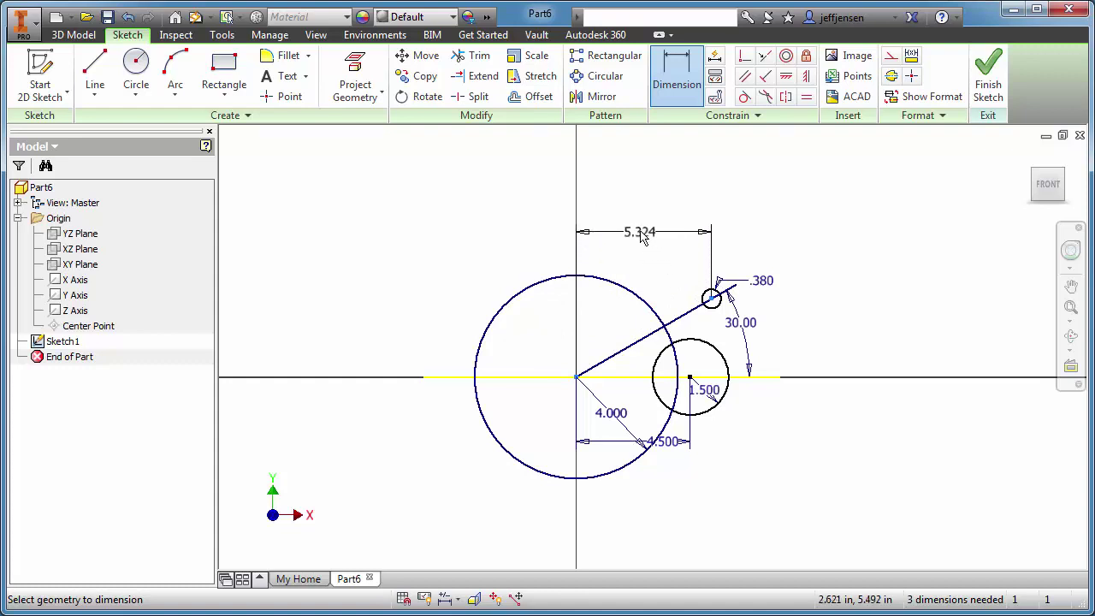
right_click(641, 238)
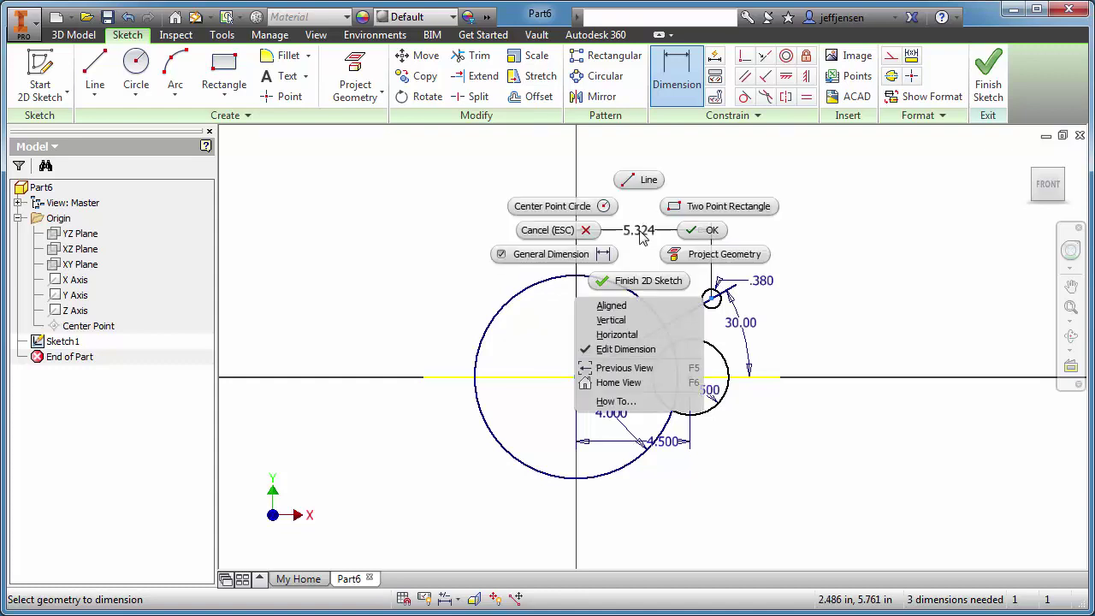
left_click(616, 305)
left_click(624, 341)
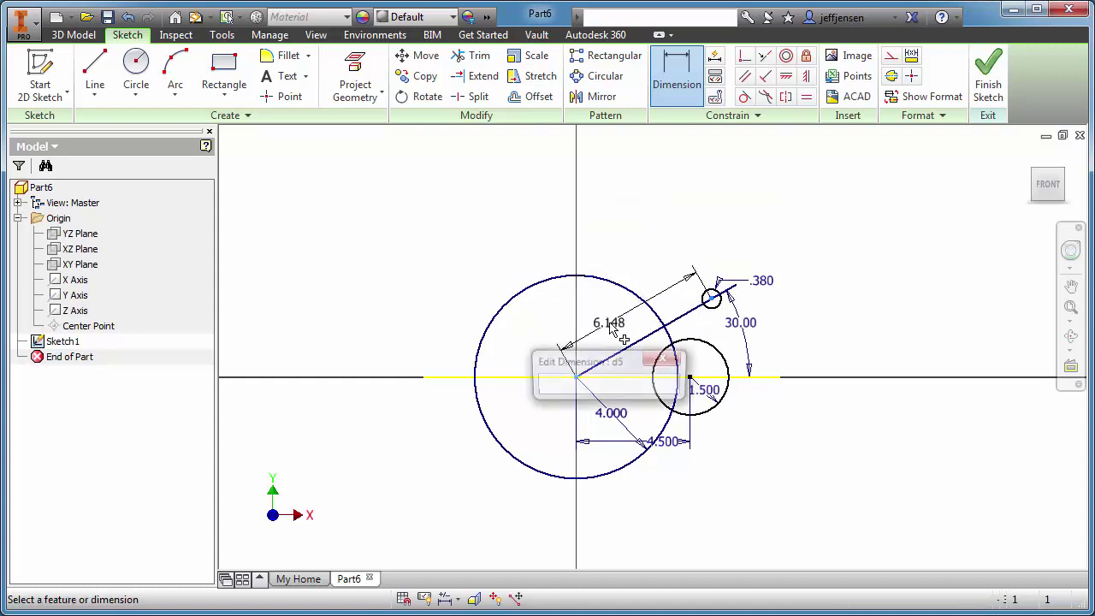
type("2.25")
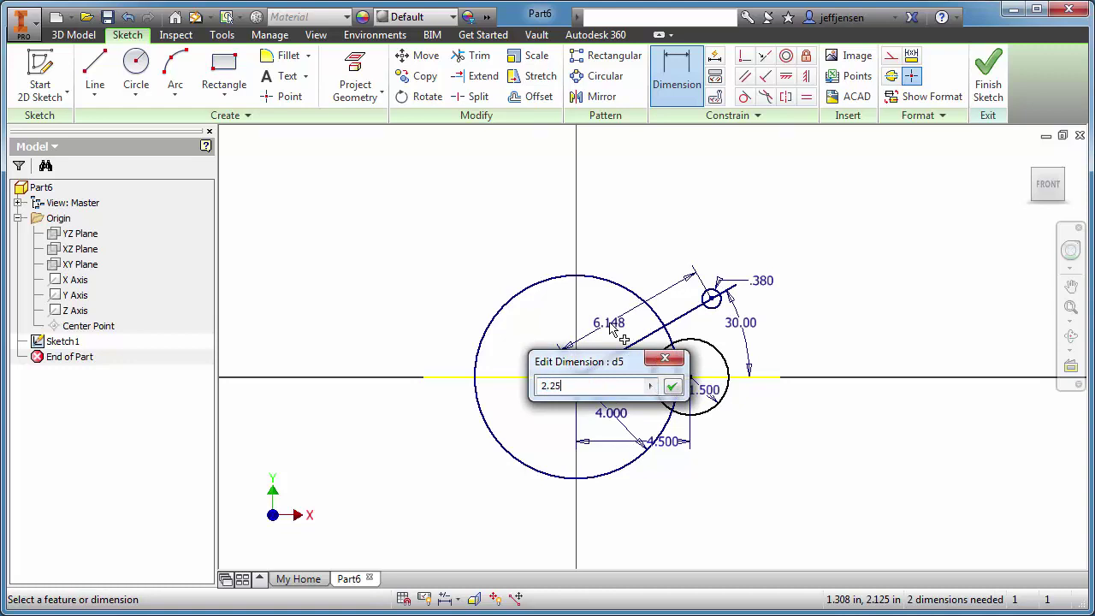
key("Return")
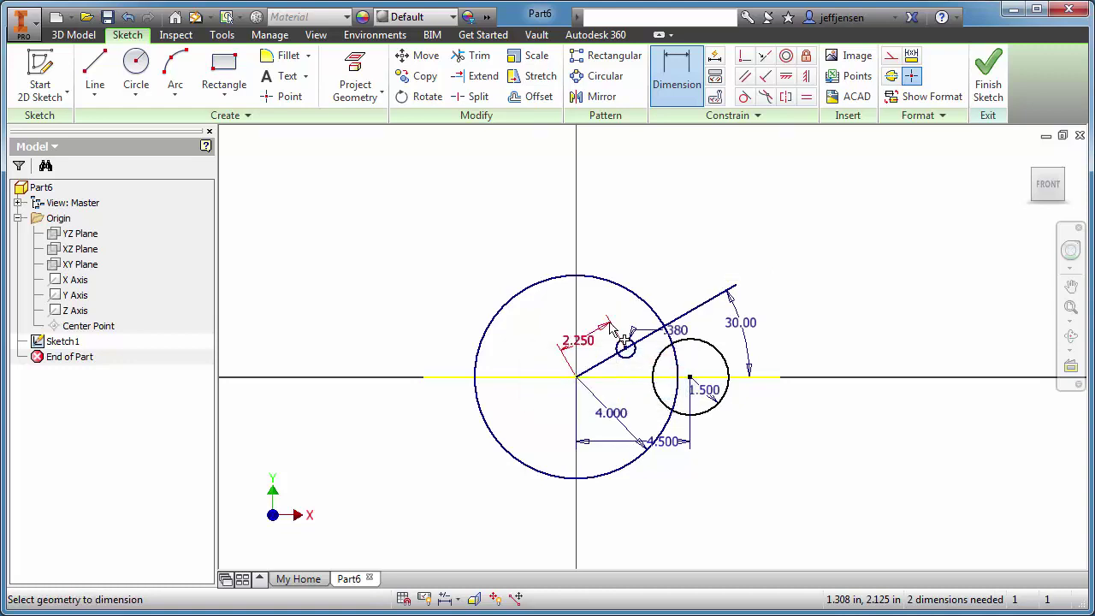
right_click(705, 263)
left_click(764, 255)
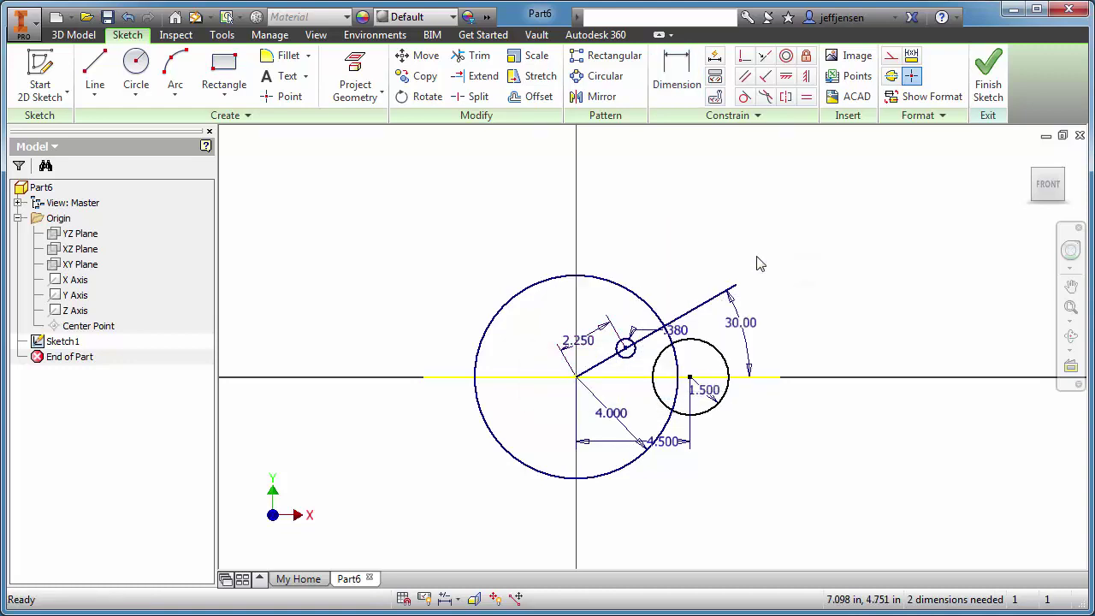
scroll(690, 327, "down", 3)
scroll(690, 327, "up", 5)
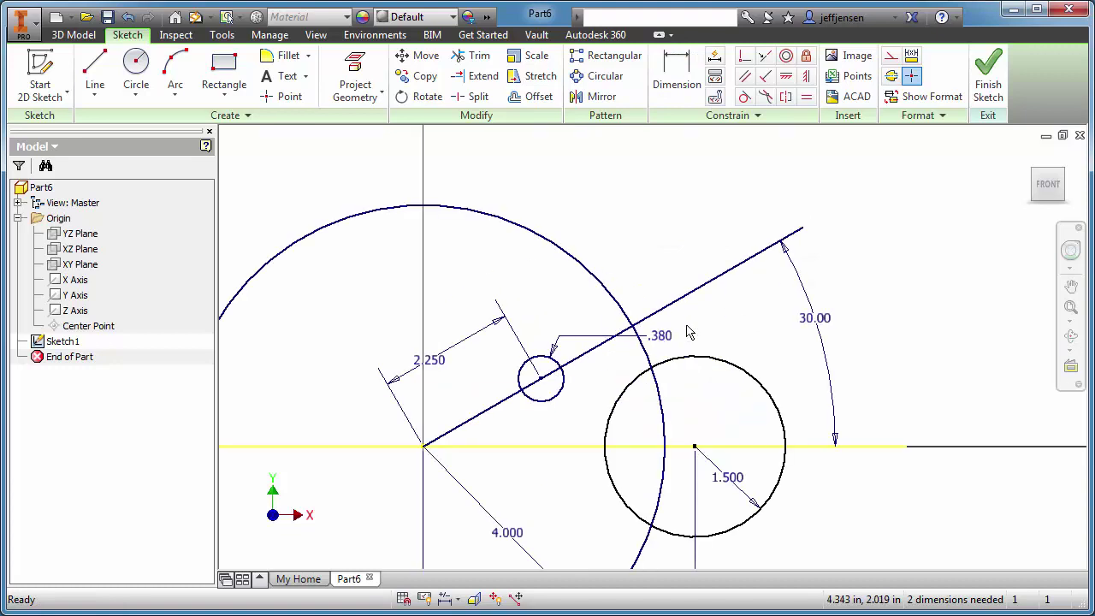
key("F2")
mouse_move(685, 281)
left_mouse_down()
mouse_move(712, 172)
mouse_move(715, 198)
left_mouse_up()
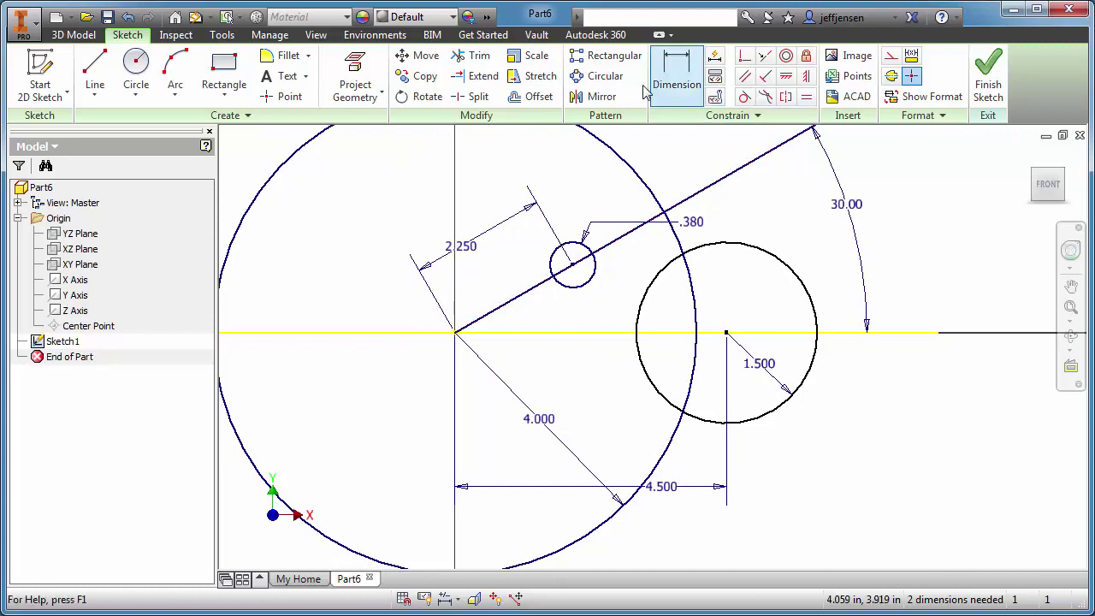
left_click(477, 56)
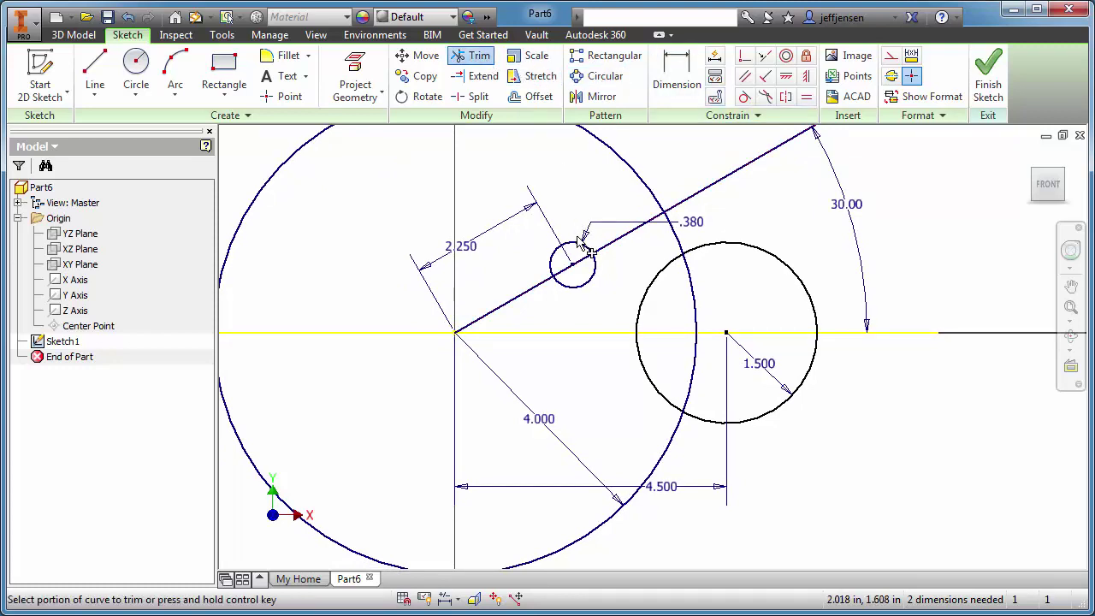
right_click(655, 151)
left_click(702, 144)
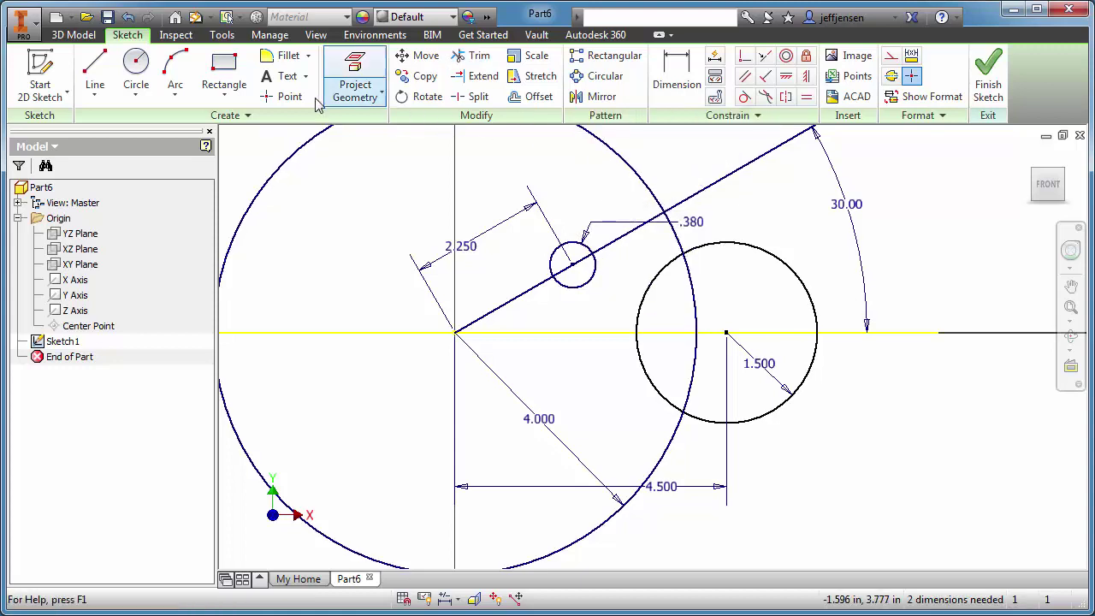
left_click(109, 72)
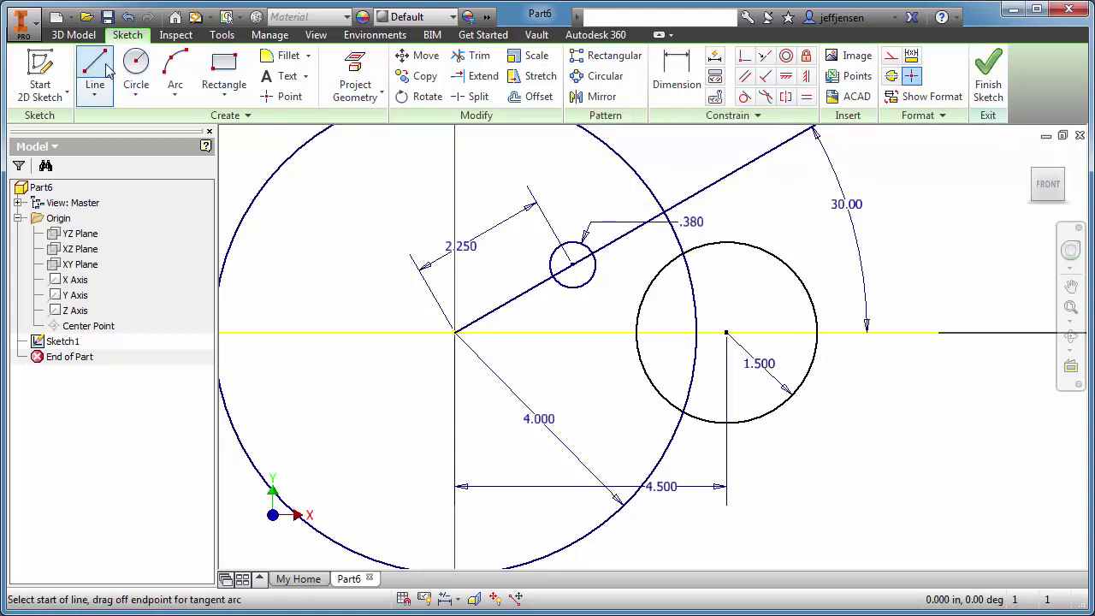
left_click(578, 287)
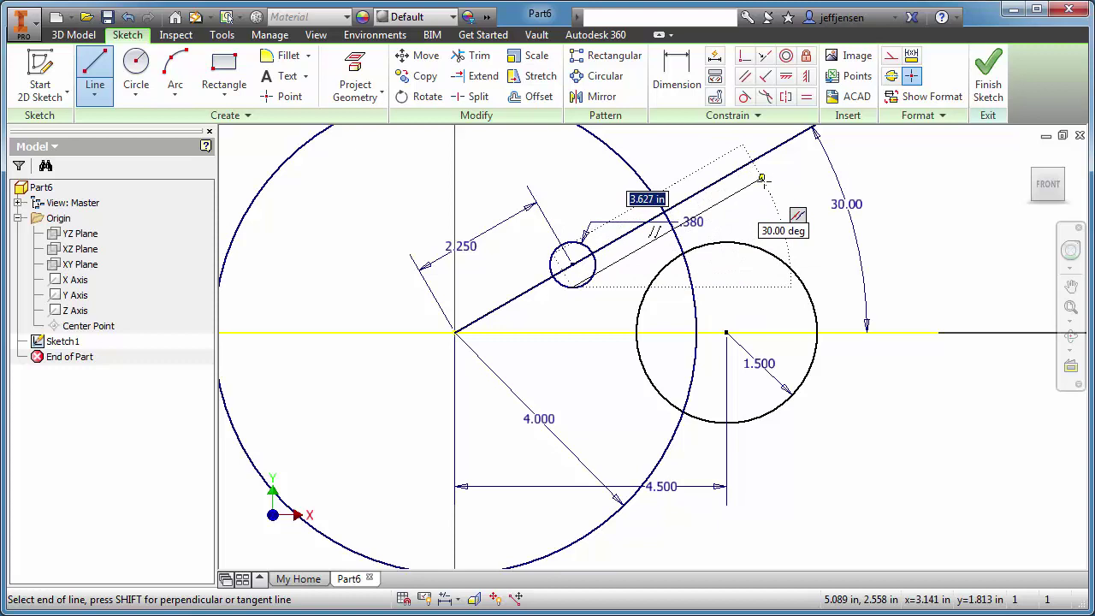
key("Escape")
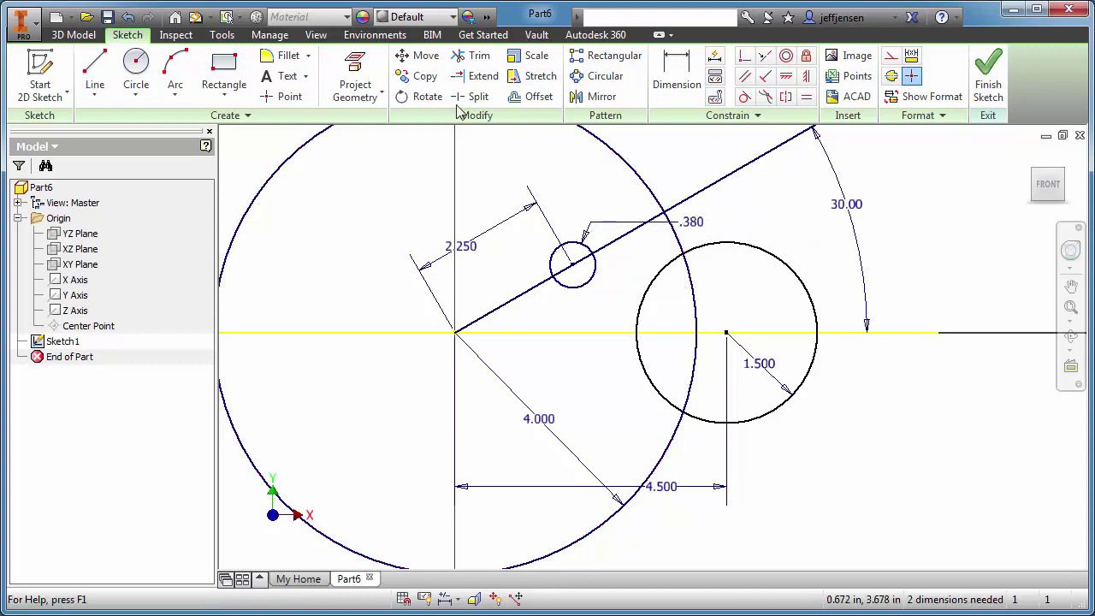
Step: Draw a line tangent to the small circle's lower side, parallel to the diagonal line and ending just past the large circle
left_click(108, 76)
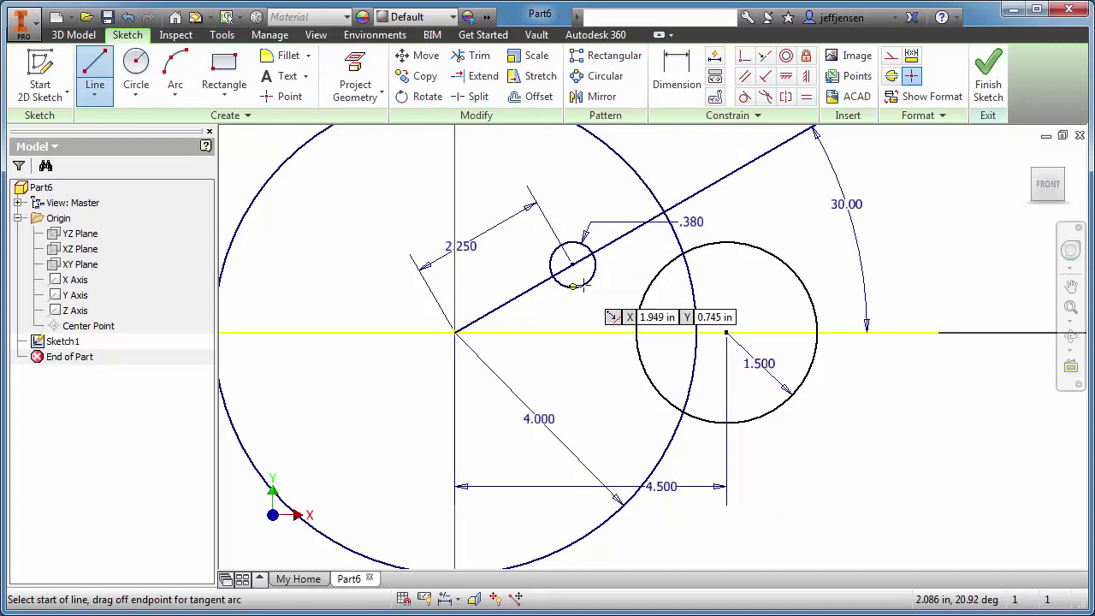
left_click_drag(591, 279, 530, 232)
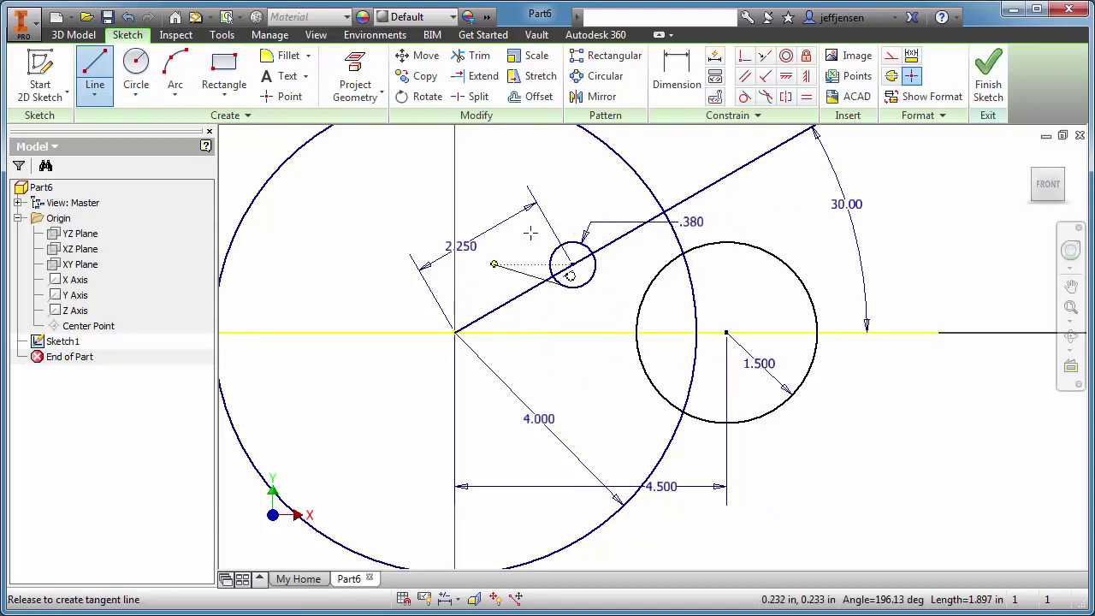
left_click_drag(588, 209, 516, 291)
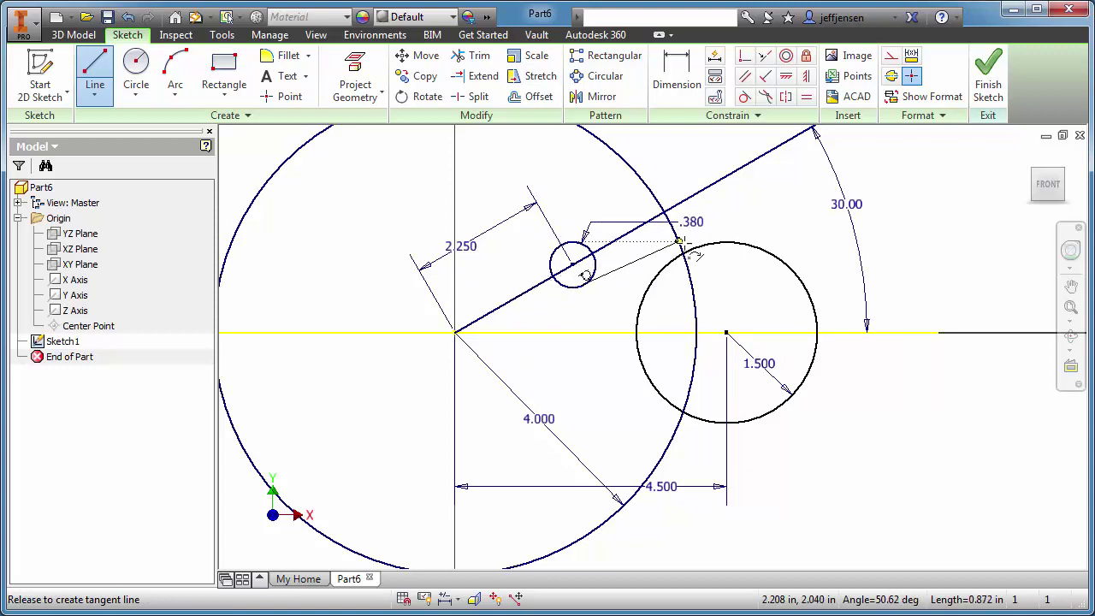
left_click_drag(686, 248, 721, 207)
right_click(732, 208)
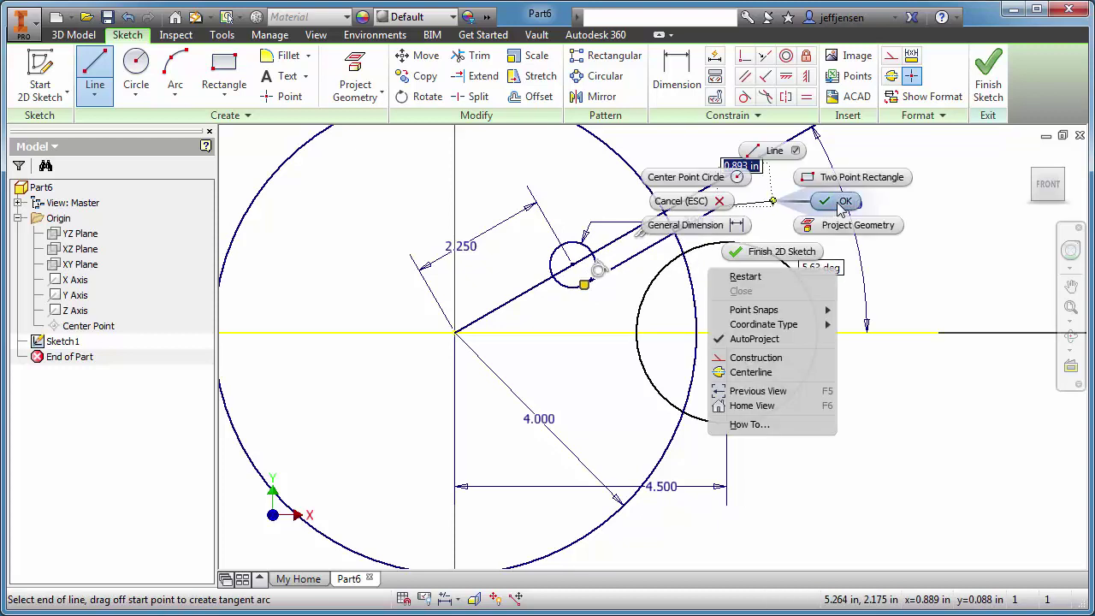
left_click(817, 204)
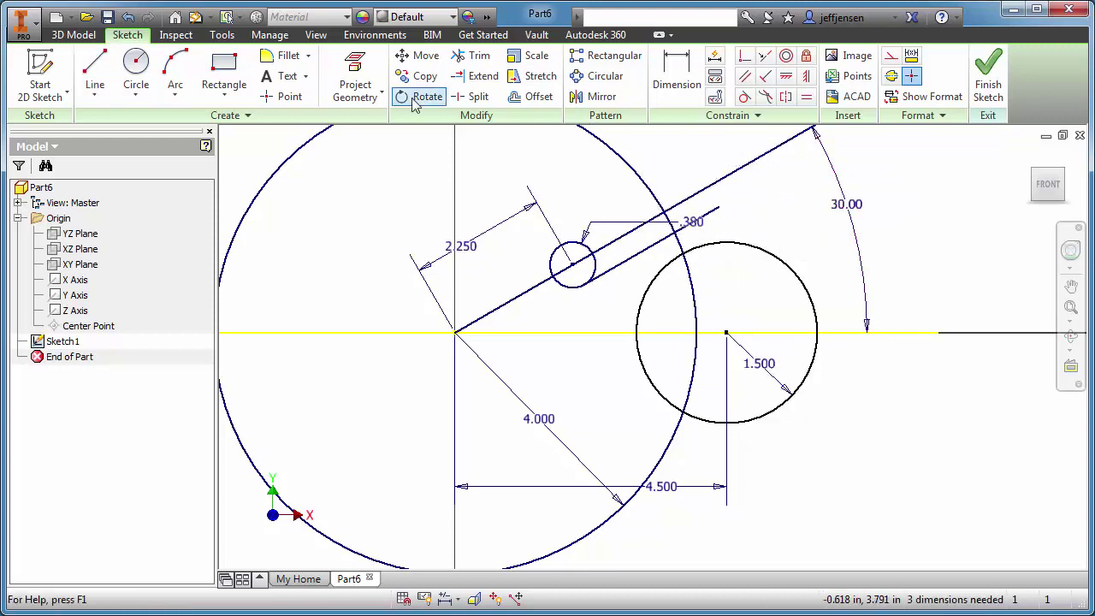
Step: Trim the small circle's upper arc, the diagonal's segment from it to the large circle, the rim between both lines, and the tangent line's overhang
left_click(472, 56)
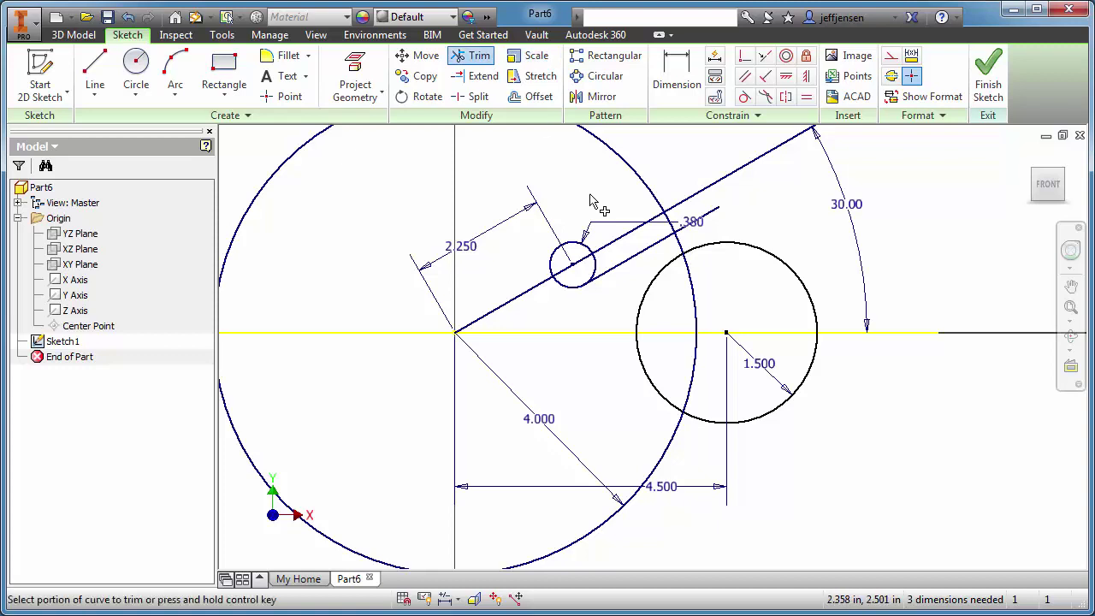
left_click(573, 243)
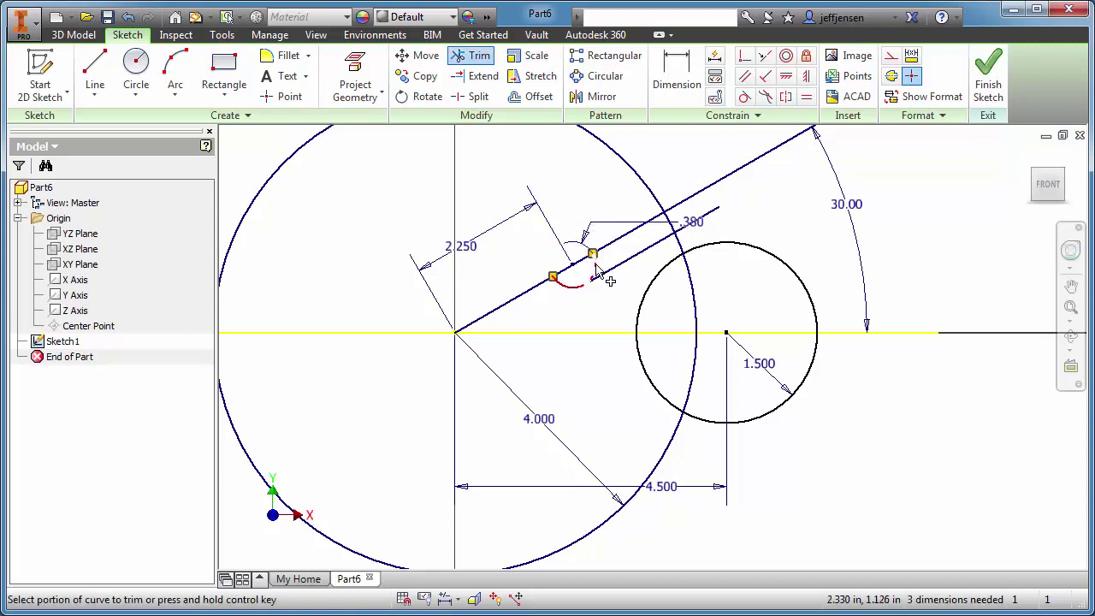
left_click(623, 248)
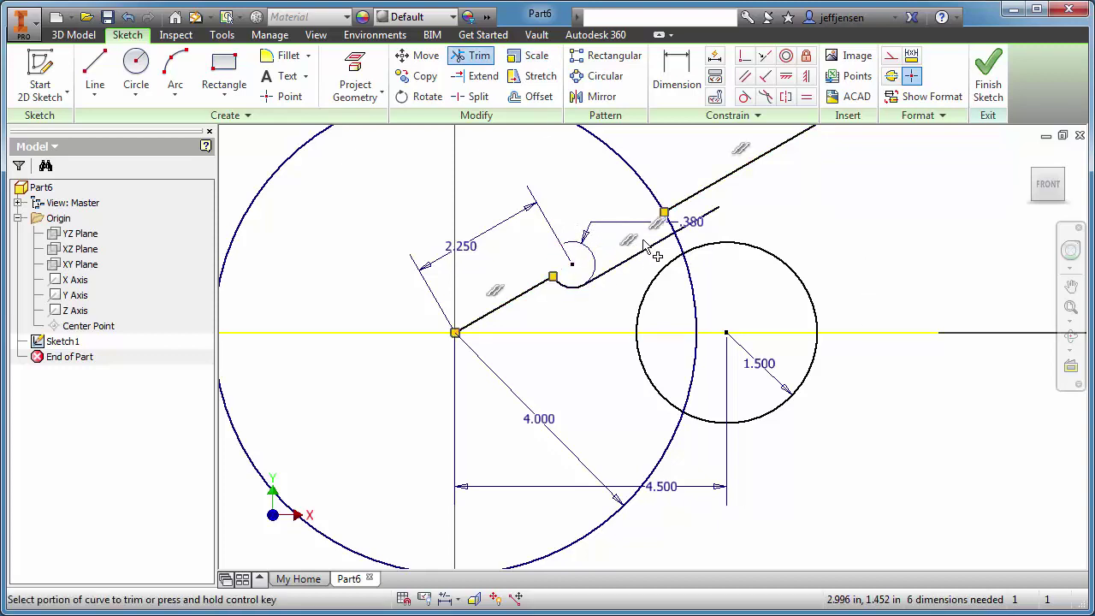
left_click(673, 221)
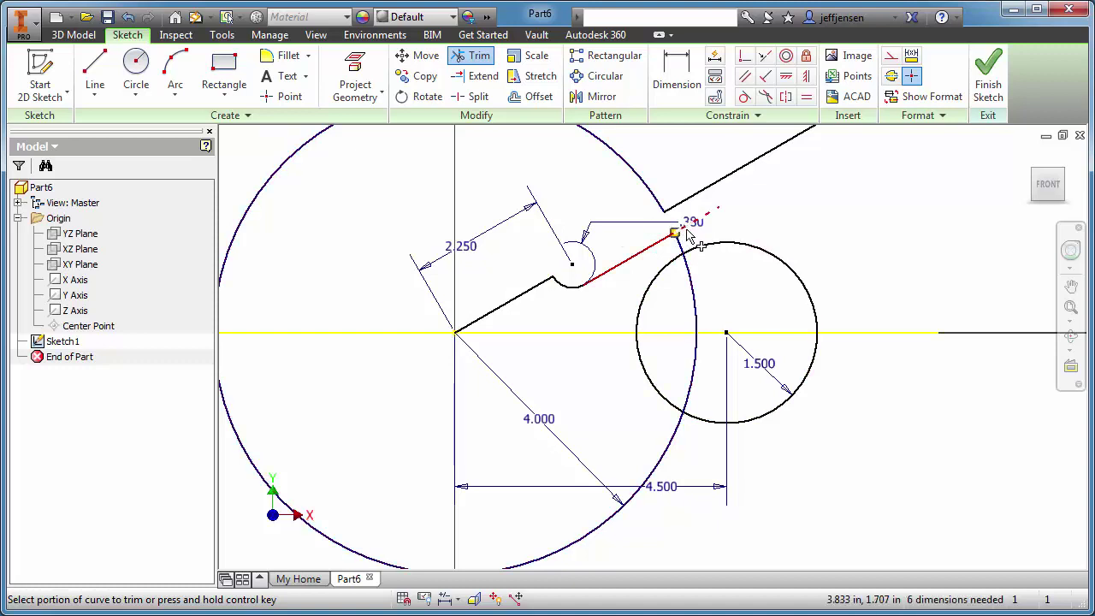
left_click(690, 226)
Step: Trim the 1.5 in circle's arcs outside the large circle above the X axis and inside it below, plus the large circle's arc between them
left_click(697, 251)
left_click(693, 283)
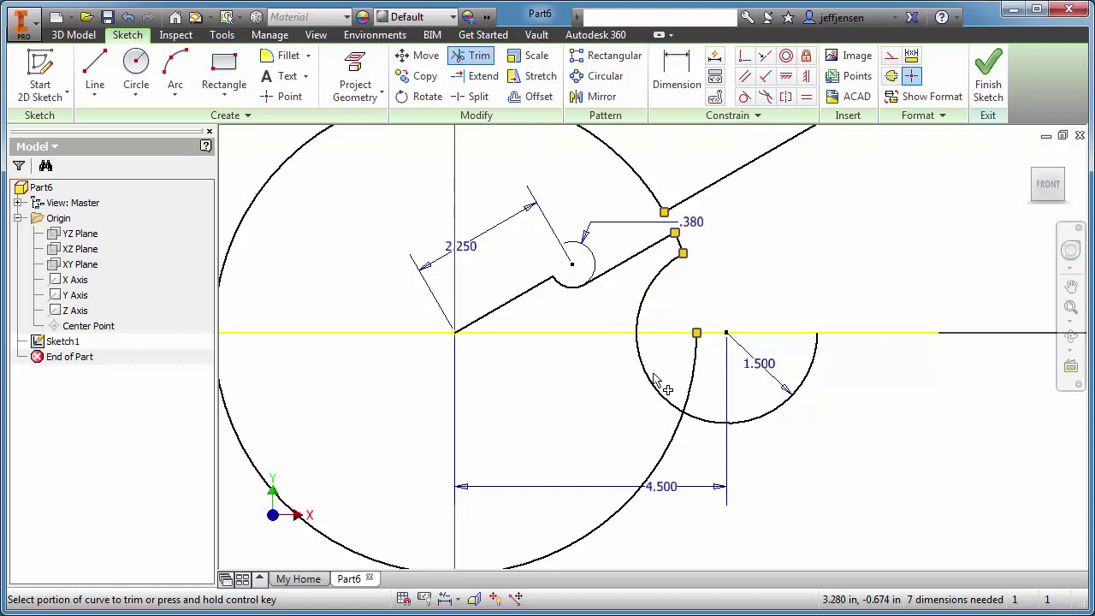
left_click(688, 368)
right_click(715, 274)
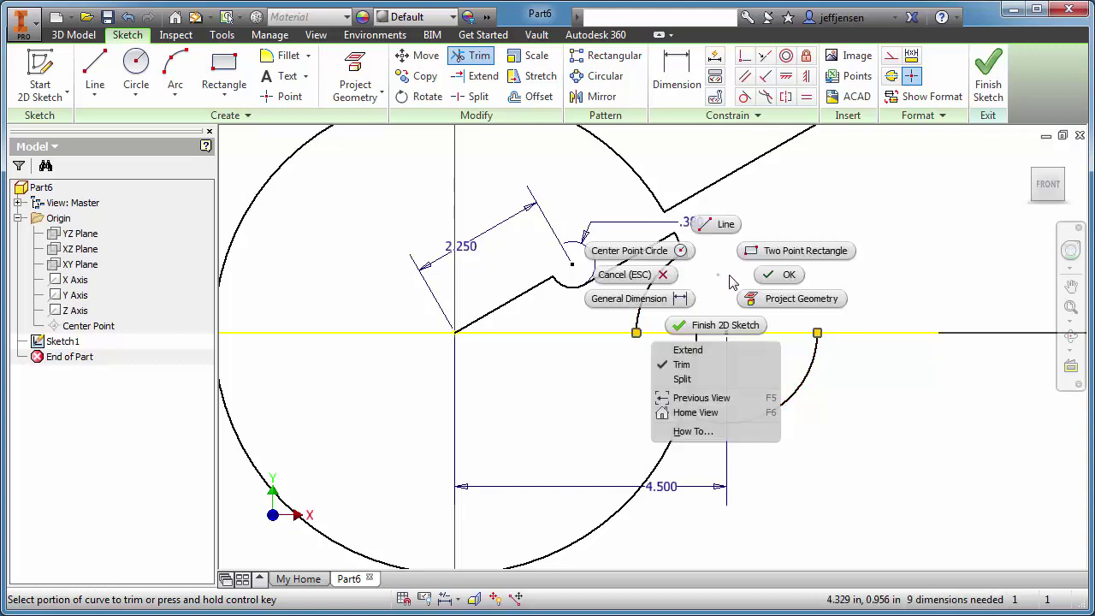
left_click(782, 279)
Step: Draw a horizontal line from the origin along the X axis to the lower end of the concave arc
left_click(94, 69)
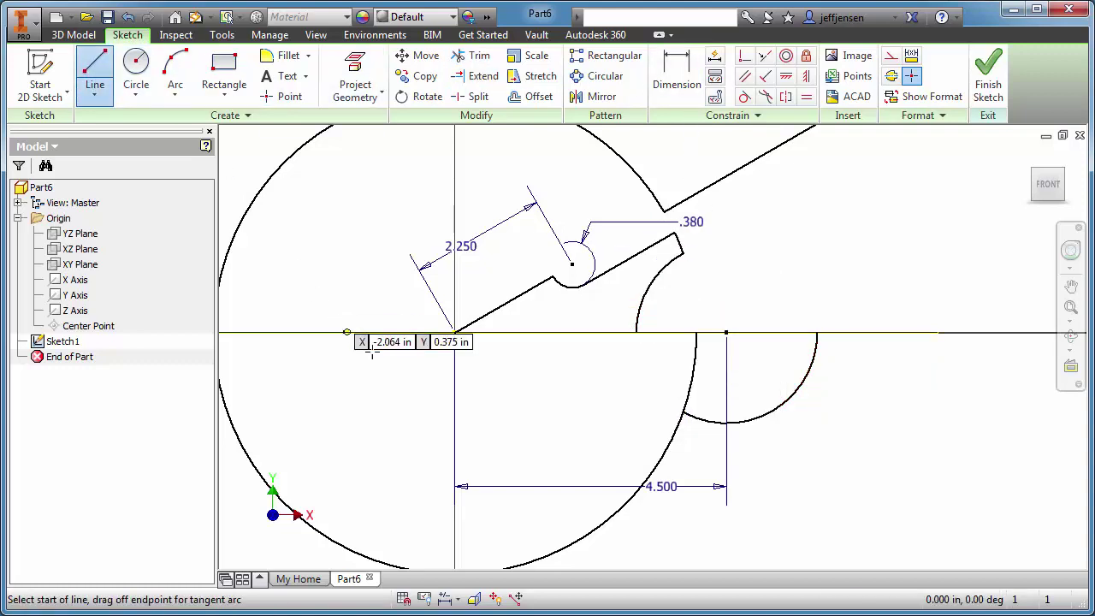
left_click(454, 332)
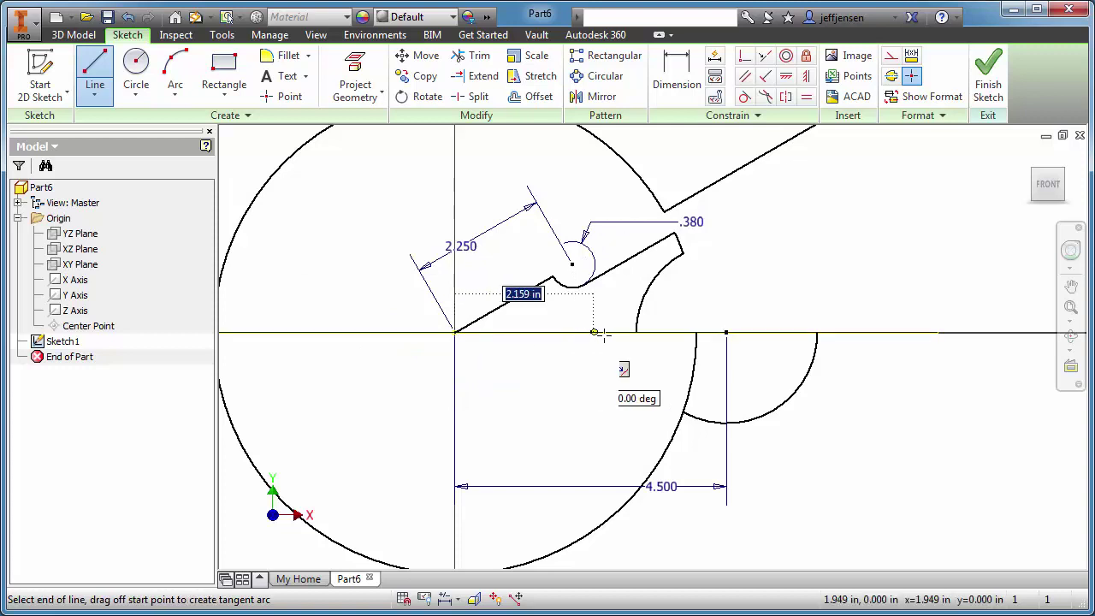
left_click(635, 332)
right_click(767, 269)
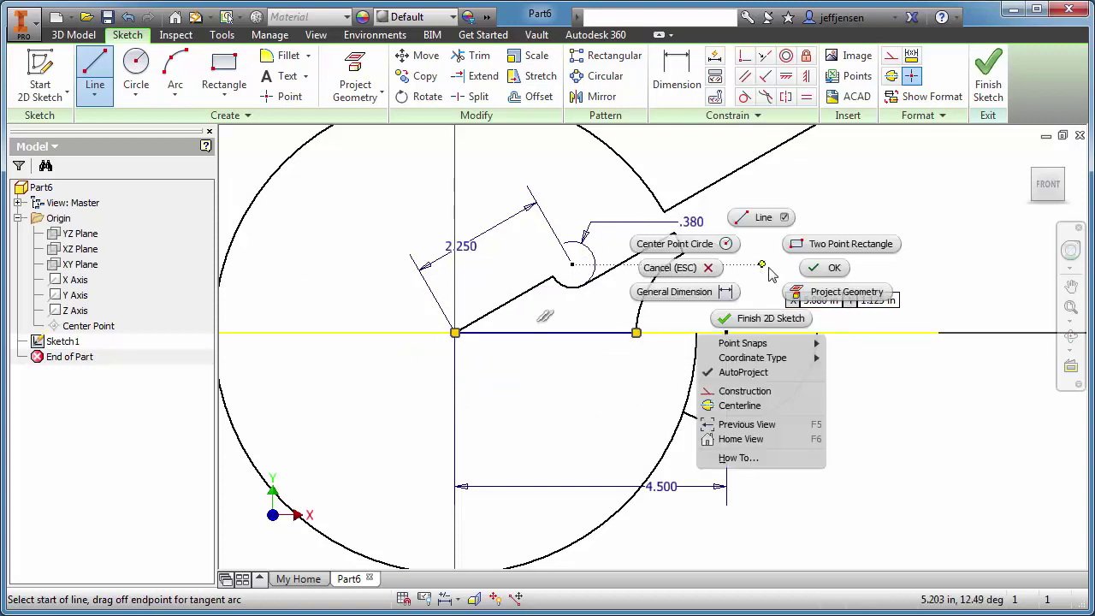
left_click(827, 269)
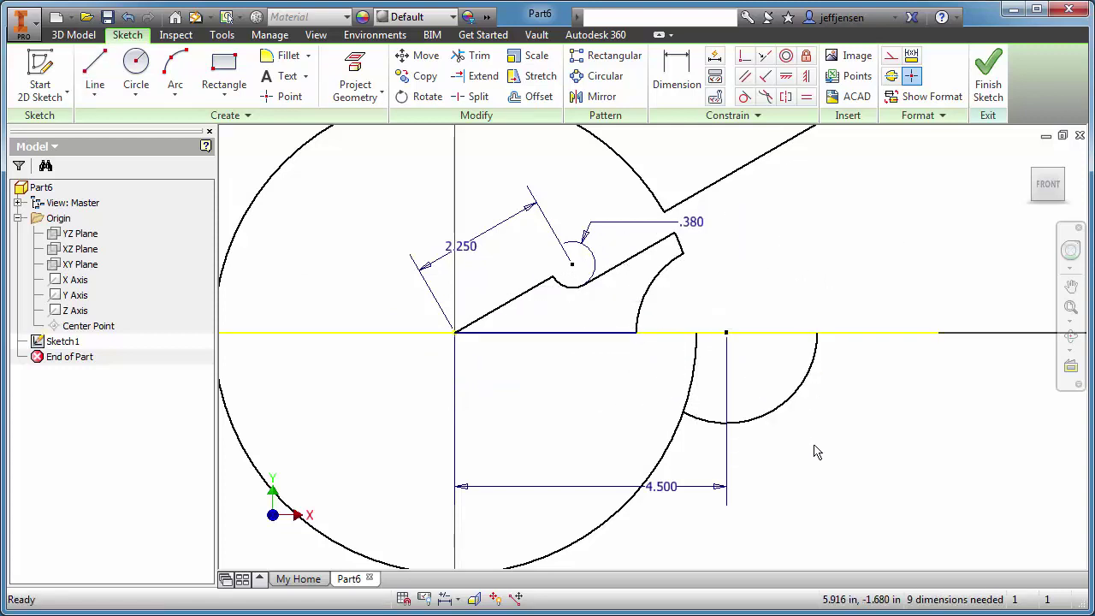
Step: Delete the leftover arcs of the large and 1.5 in circles with the 4.5 in dimension, and the leftover outer diagonal line
left_click_drag(817, 454, 642, 387)
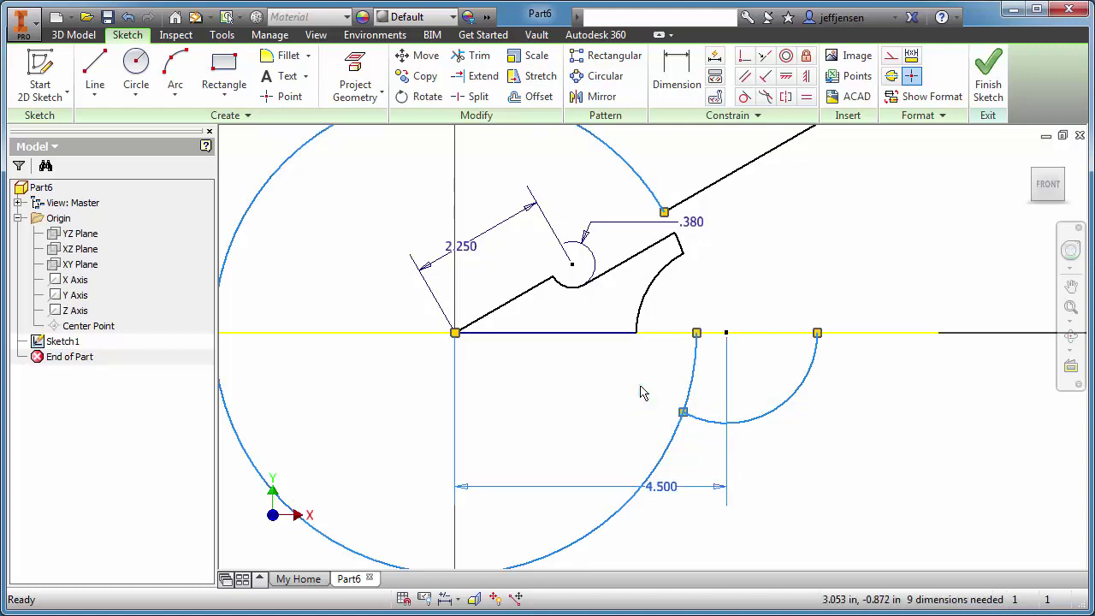
key("Delete")
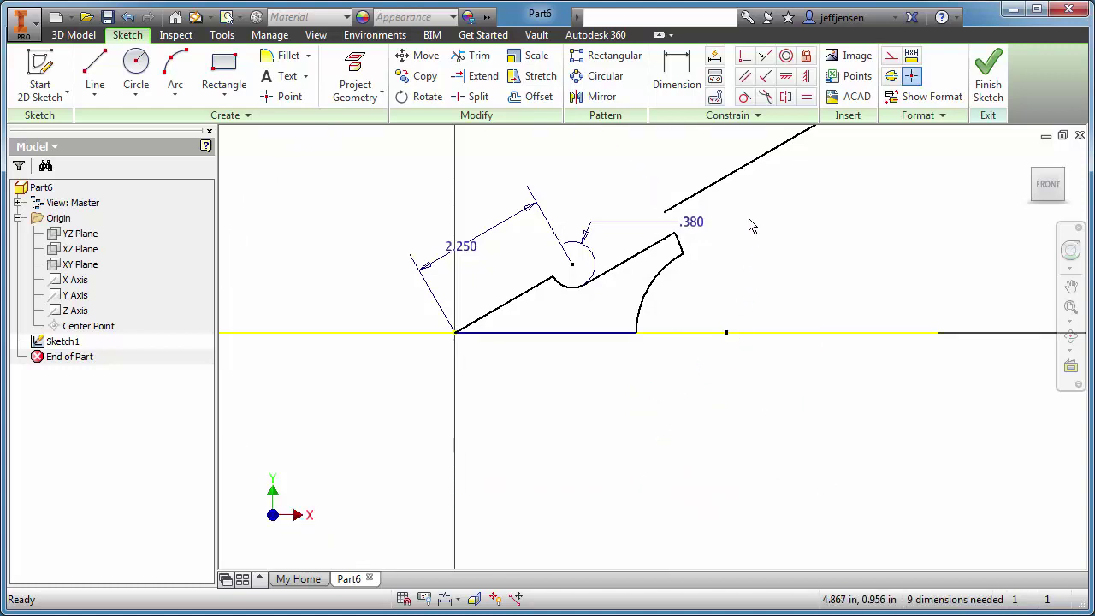
left_click_drag(741, 183, 719, 163)
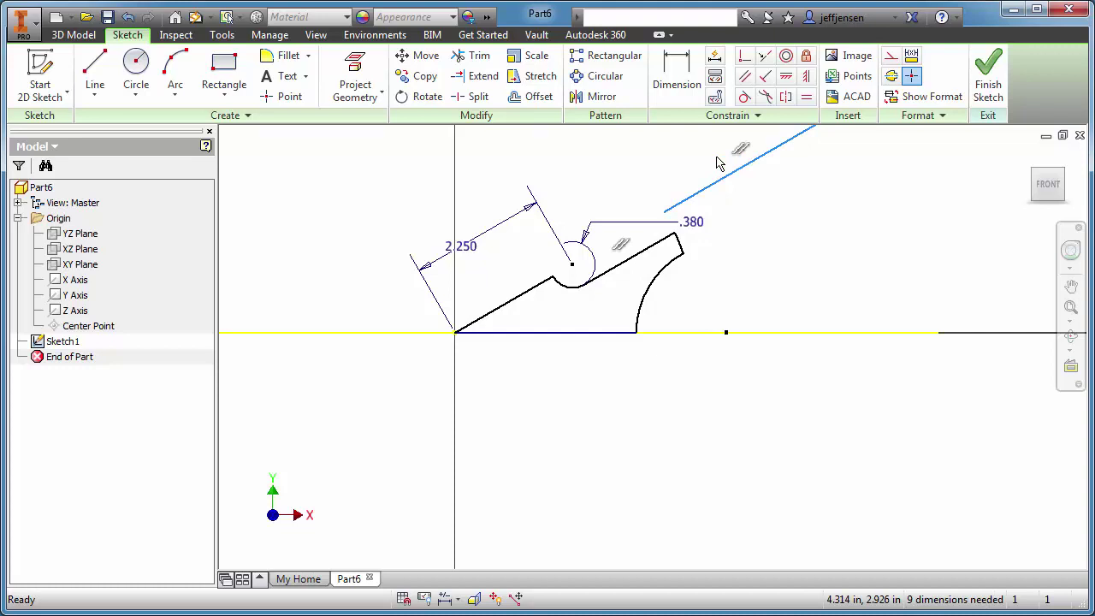
key("Delete")
Step: Dimension the horizontal distance from the origin to the concave arc's center point
left_click(681, 101)
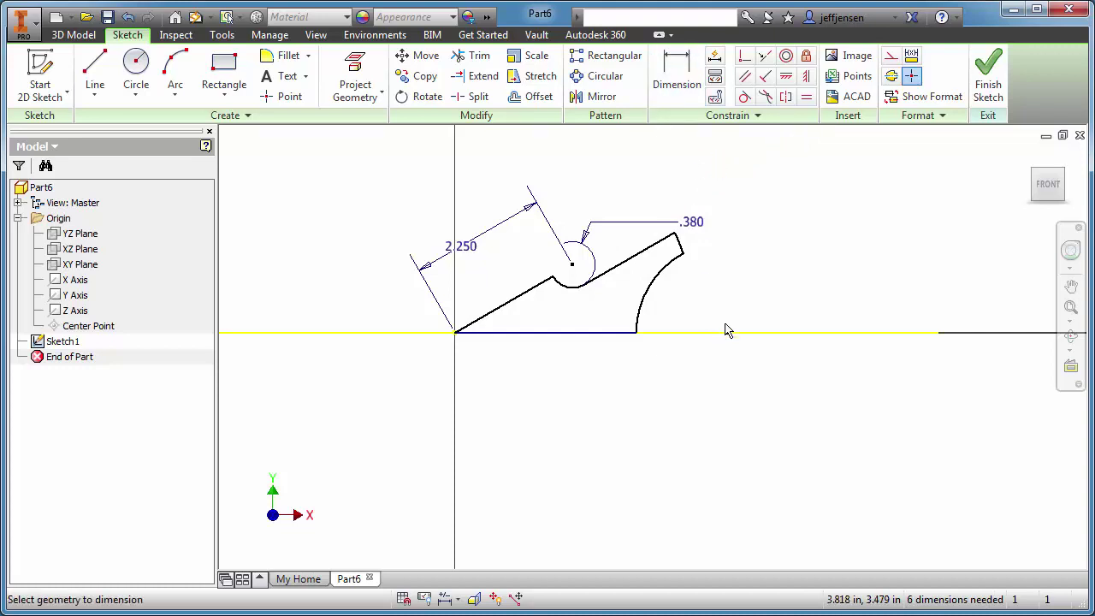
left_click(454, 340)
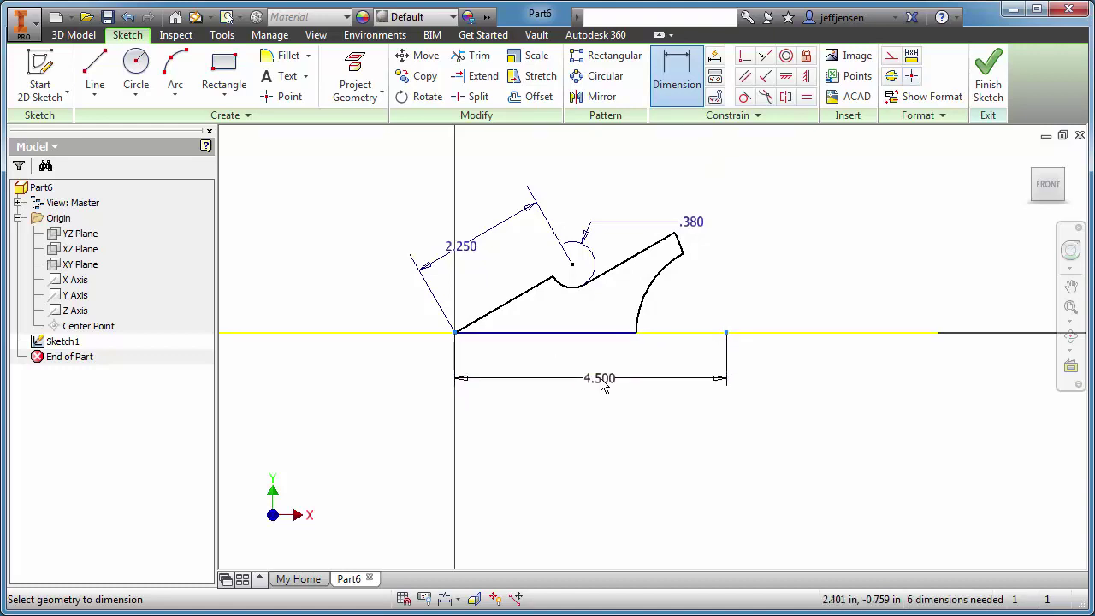
left_click(590, 381)
left_click(649, 439)
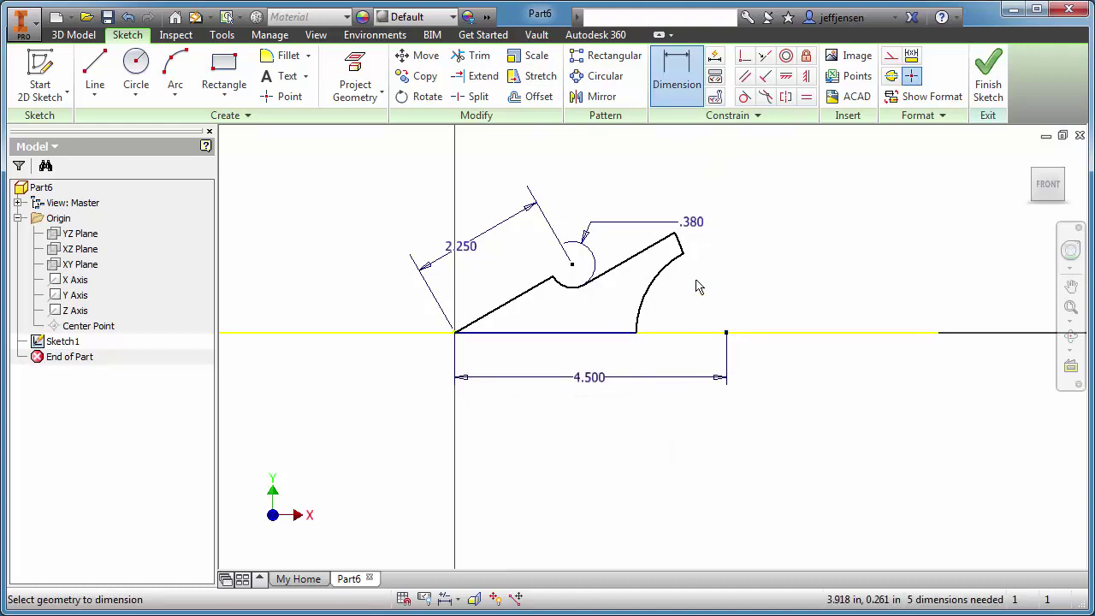
Step: Dimension the radii of the short outer end arc and the concave arc
left_click(682, 247)
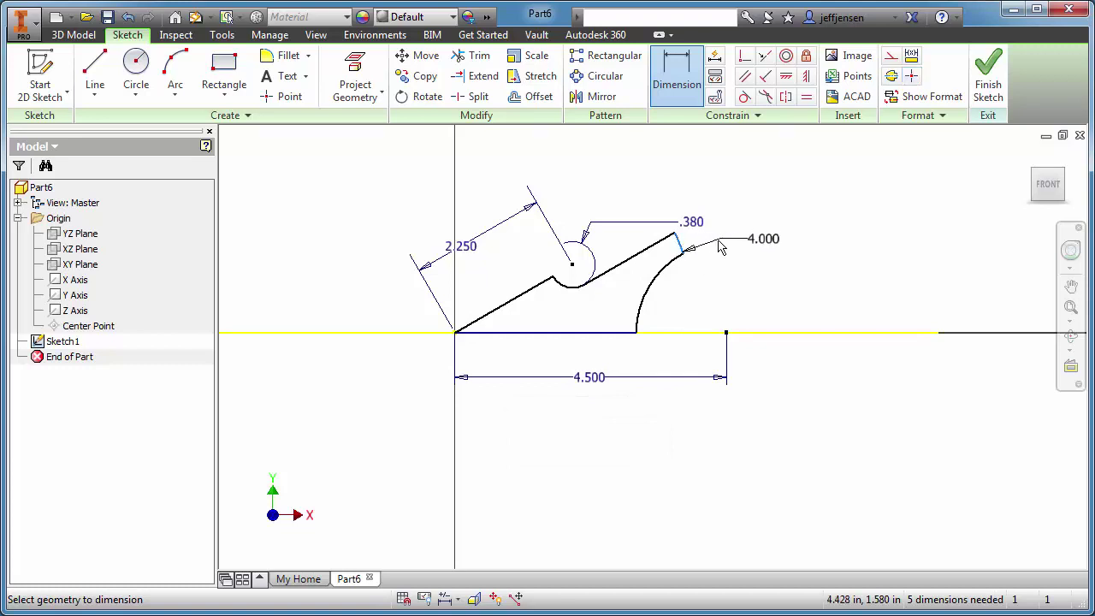
left_click(690, 242)
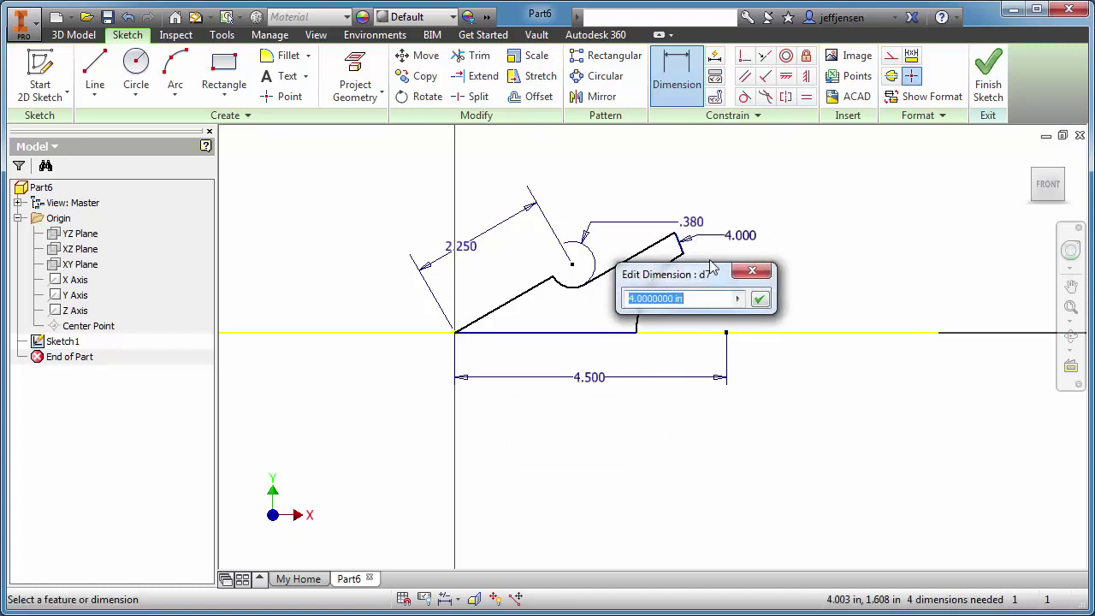
left_click(766, 301)
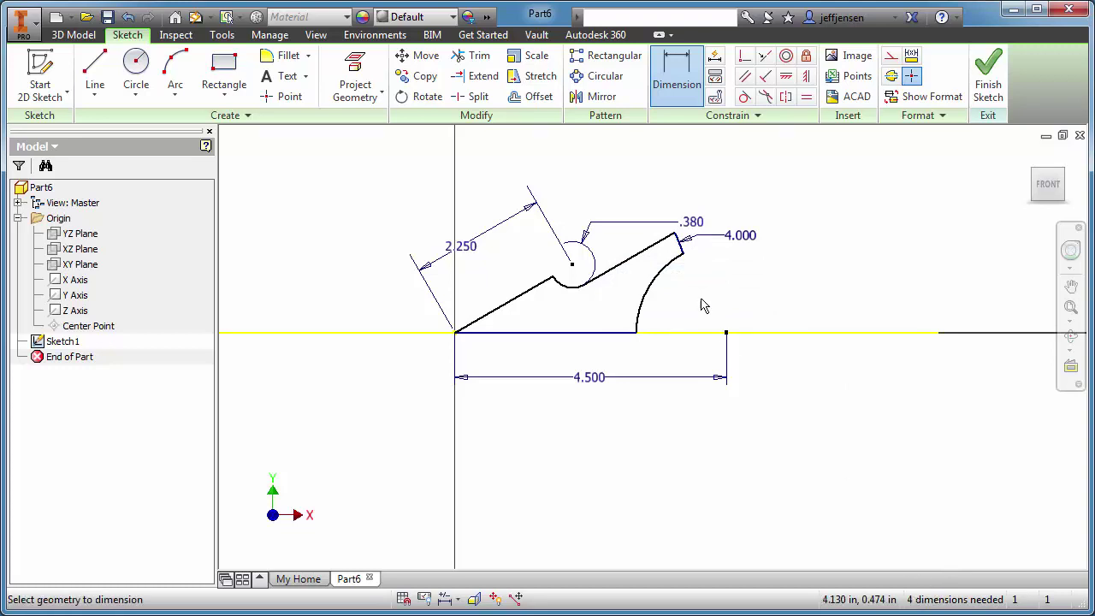
left_click(655, 289)
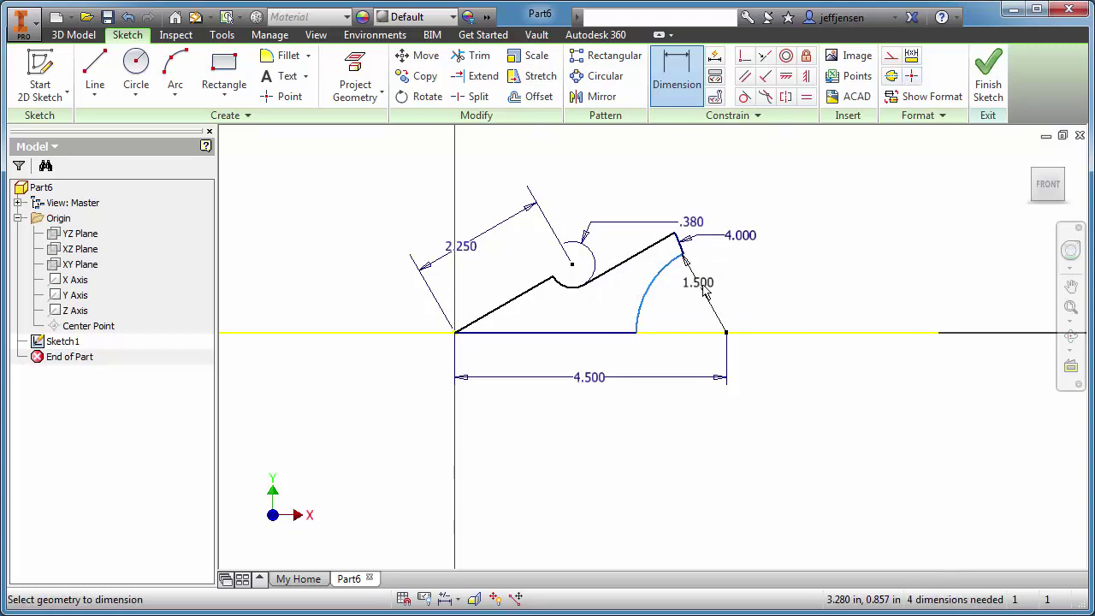
left_click(693, 311)
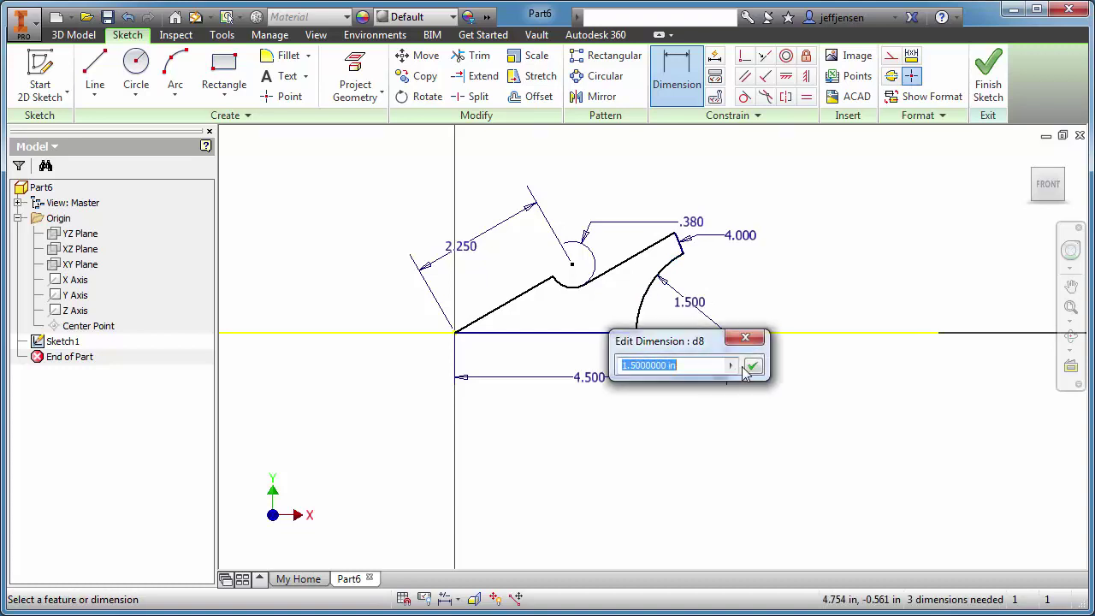
left_click(753, 366)
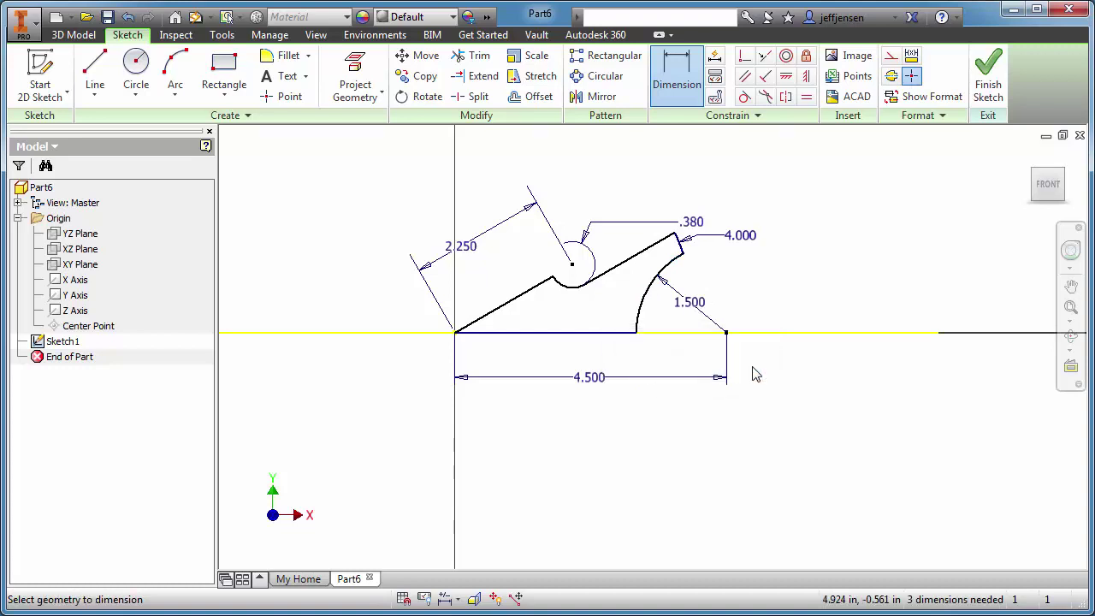
Step: Dimension the angle between the lower diagonal line and the horizontal base line at the origin
left_click(514, 298)
left_click(527, 333)
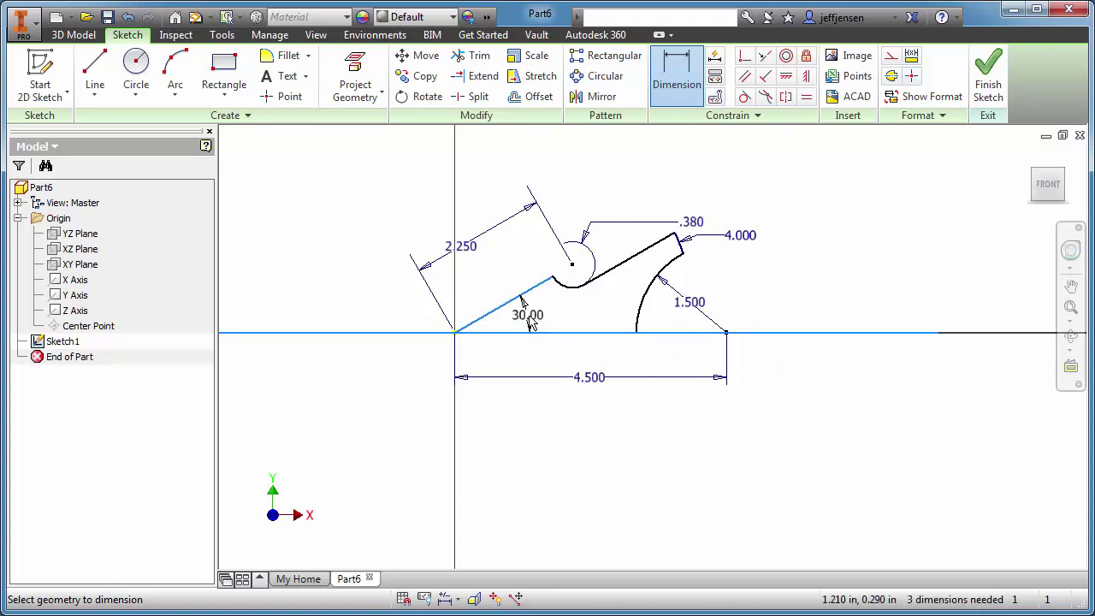
left_click(533, 323)
left_click(590, 378)
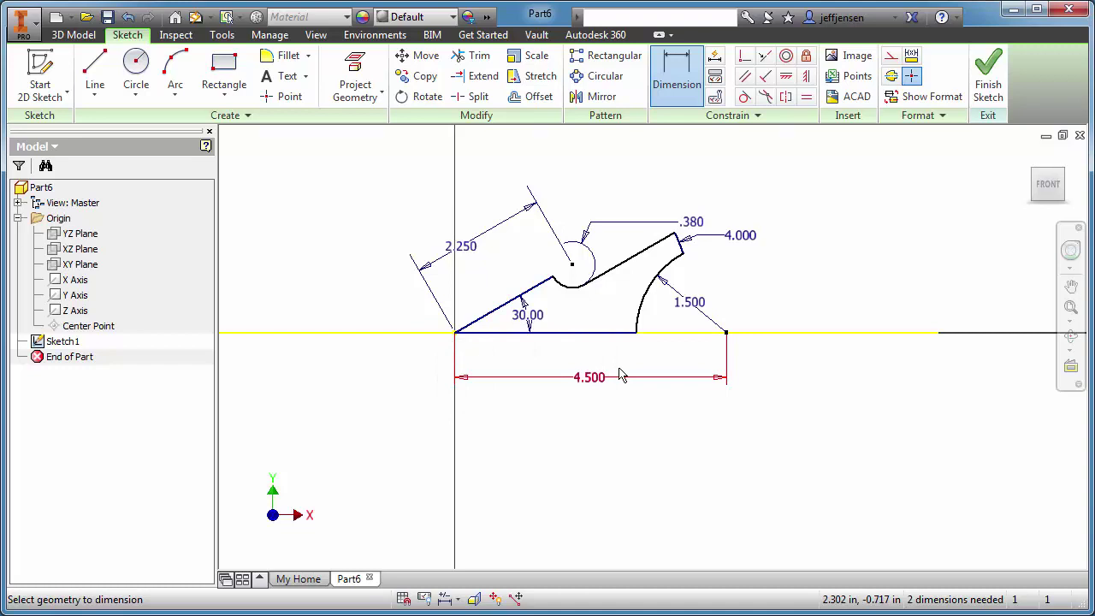
Step: Finish the sketch and extrude the closed profile 0.5 in
left_click(989, 86)
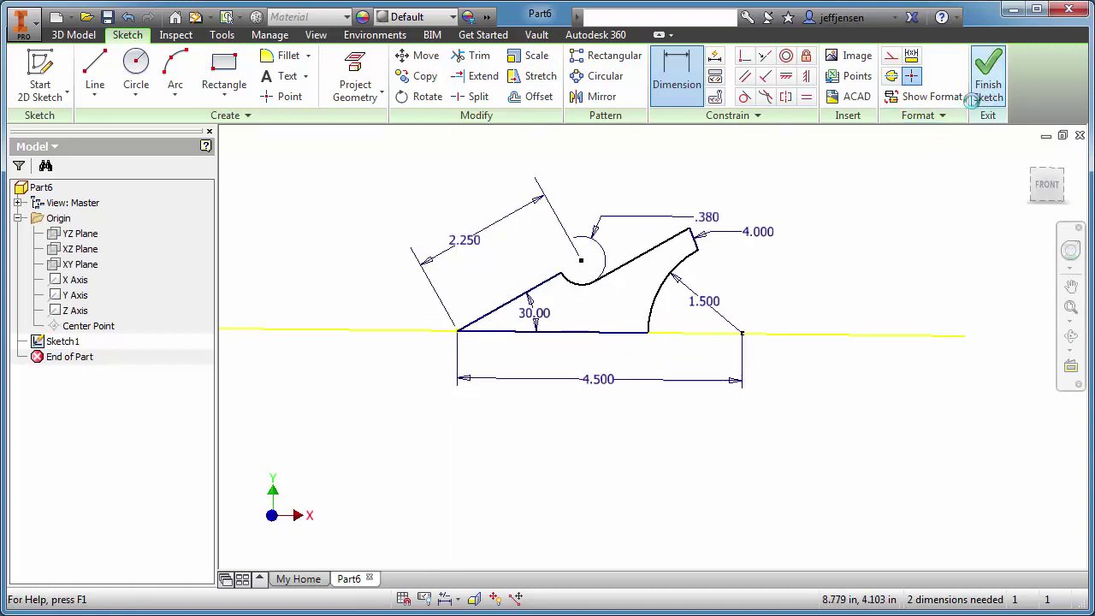
mouse_move(894, 325)
middle_mouse_down()
mouse_move(474, 322)
mouse_move(507, 282)
middle_mouse_up()
left_click(94, 77)
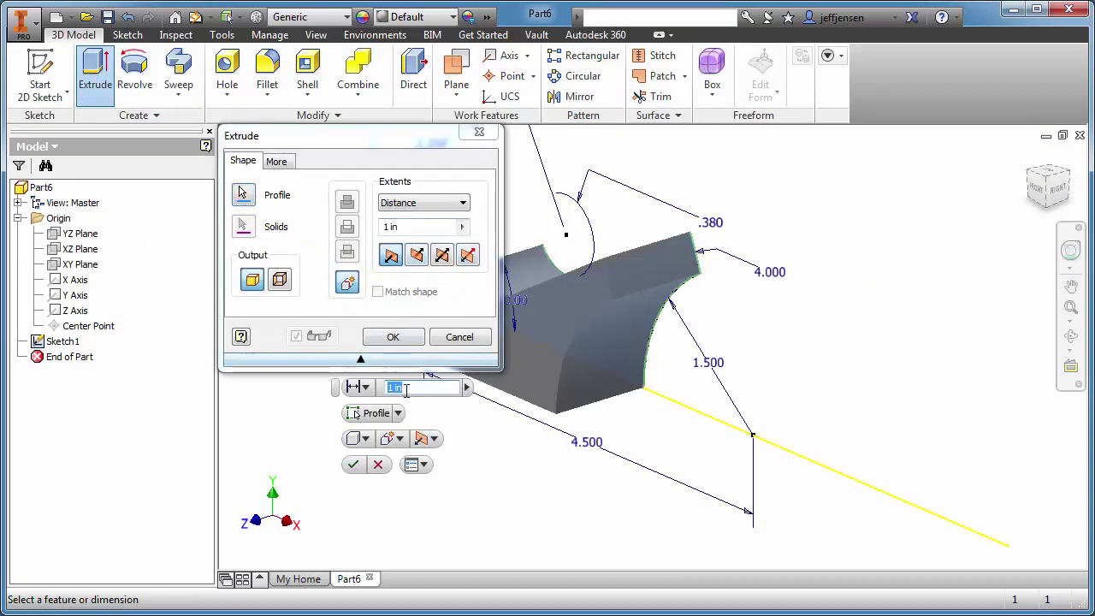
type(".5")
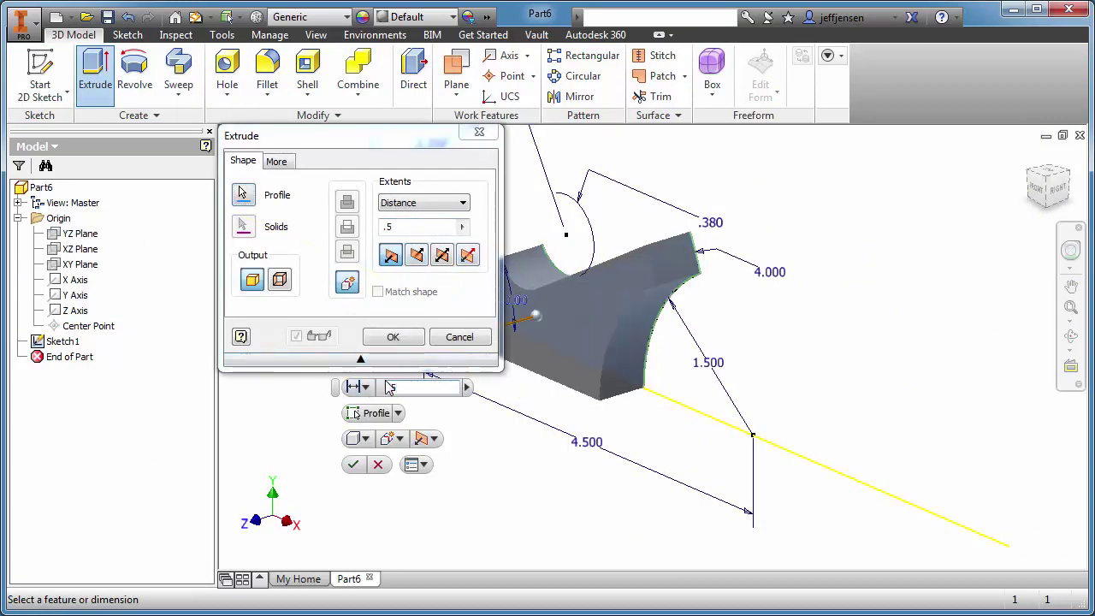
key("Return")
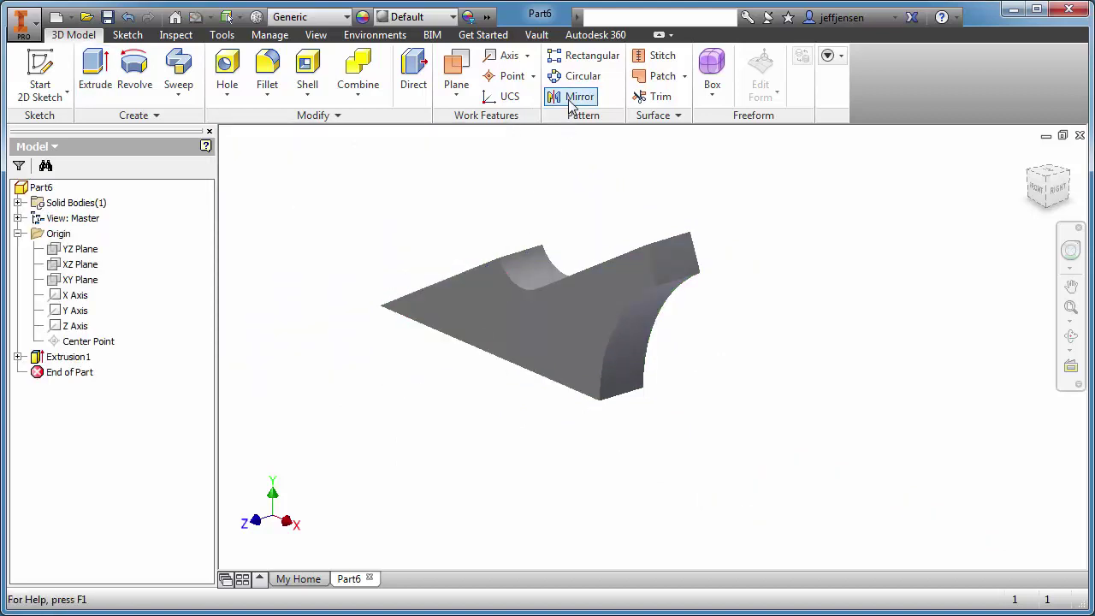
Step: Mirror the extrusion about its flat sloped face between the pointed tip and the round notch
left_click(571, 100)
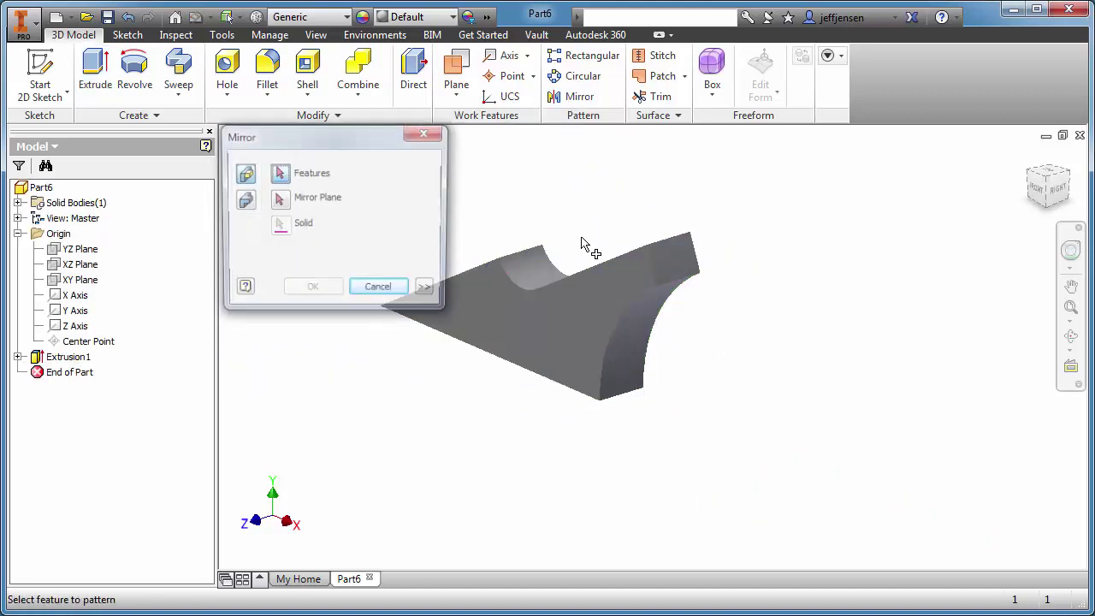
left_click(527, 334)
middle_click_drag(533, 334, 532, 381, "shift")
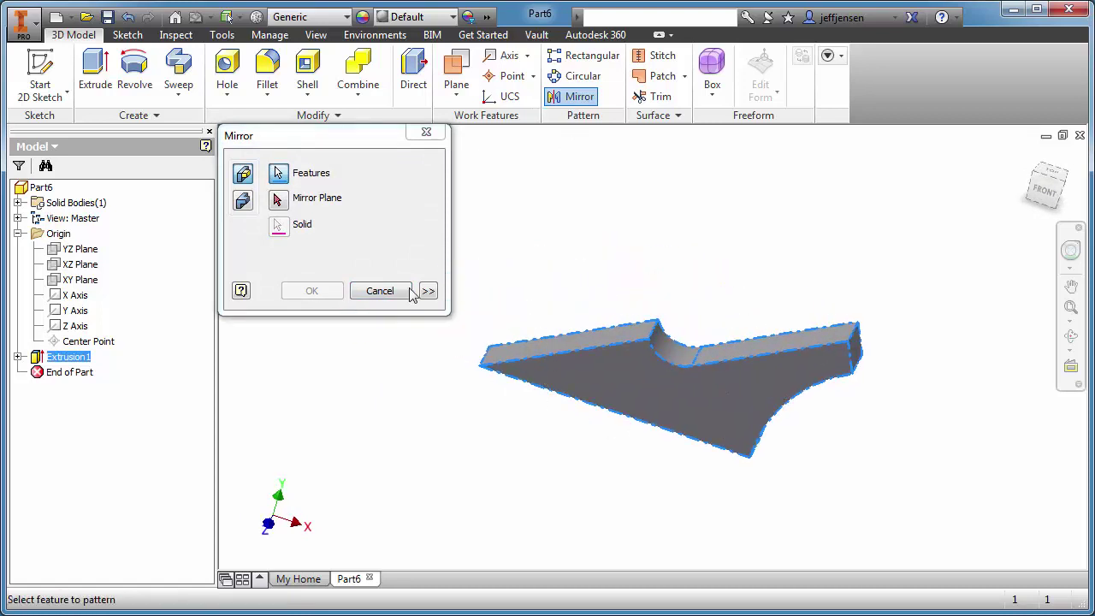
left_click(278, 197)
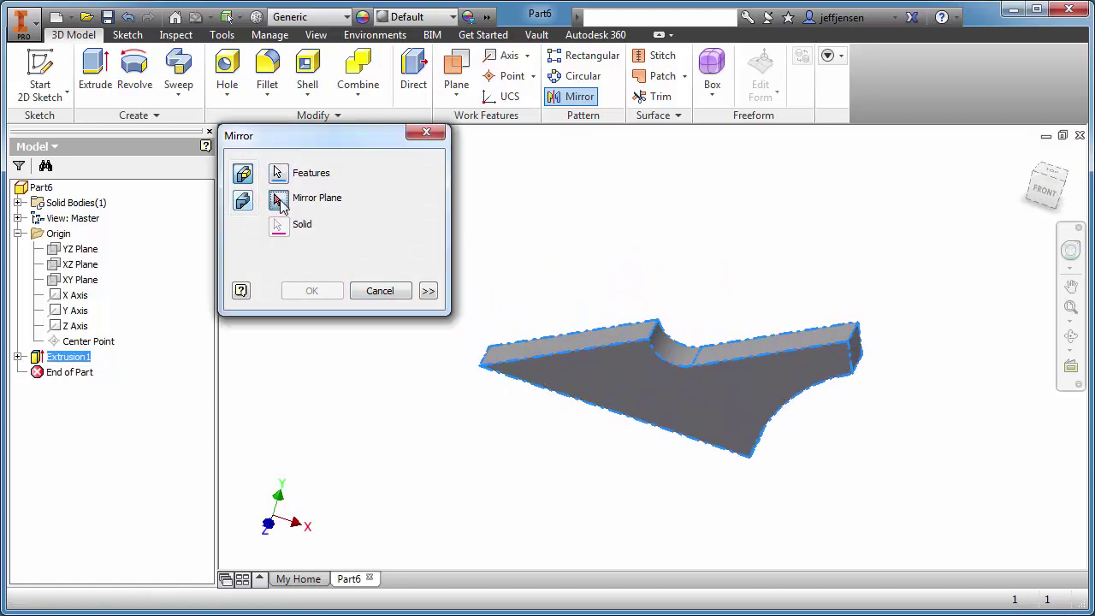
left_click(522, 335)
left_click(313, 292)
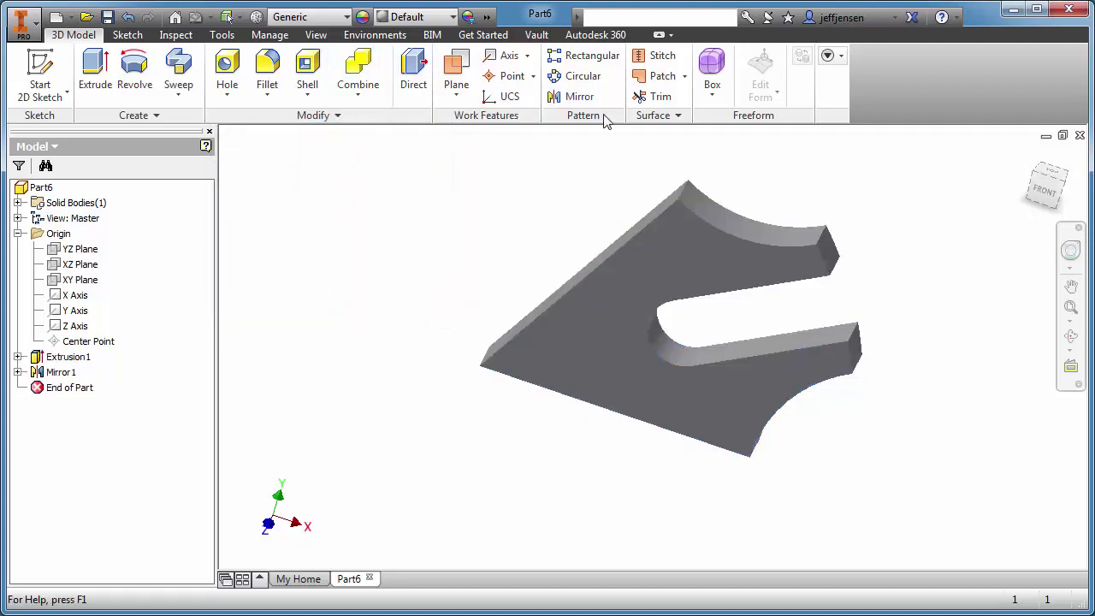
Step: Pattern the extrusion and its mirror circularly about the edge at the pointed tip, with 6 occurrences over 360 deg
left_click(583, 76)
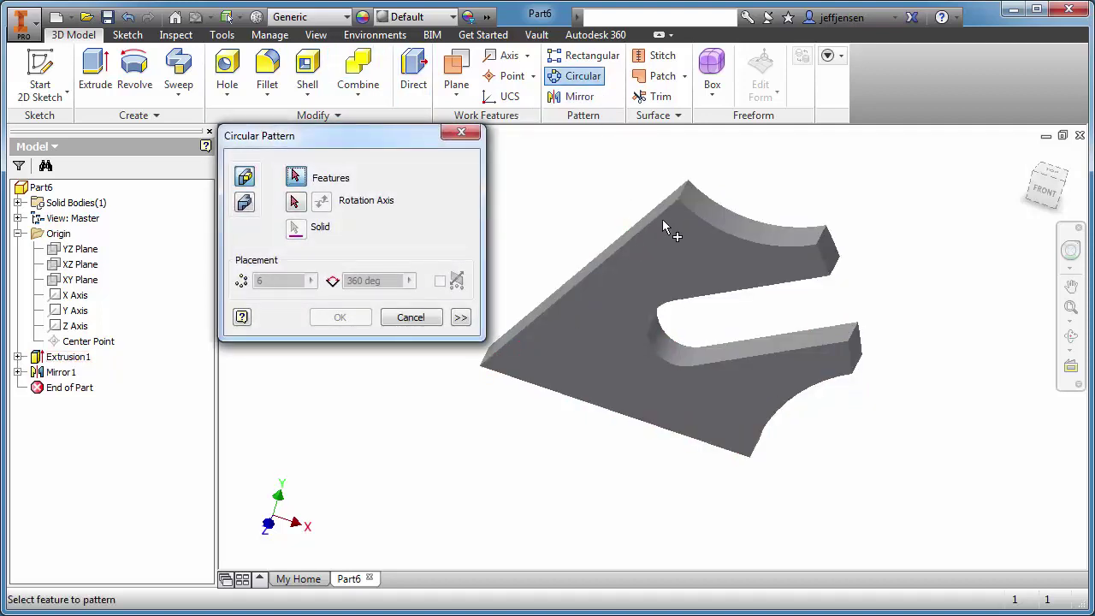
left_click(700, 220)
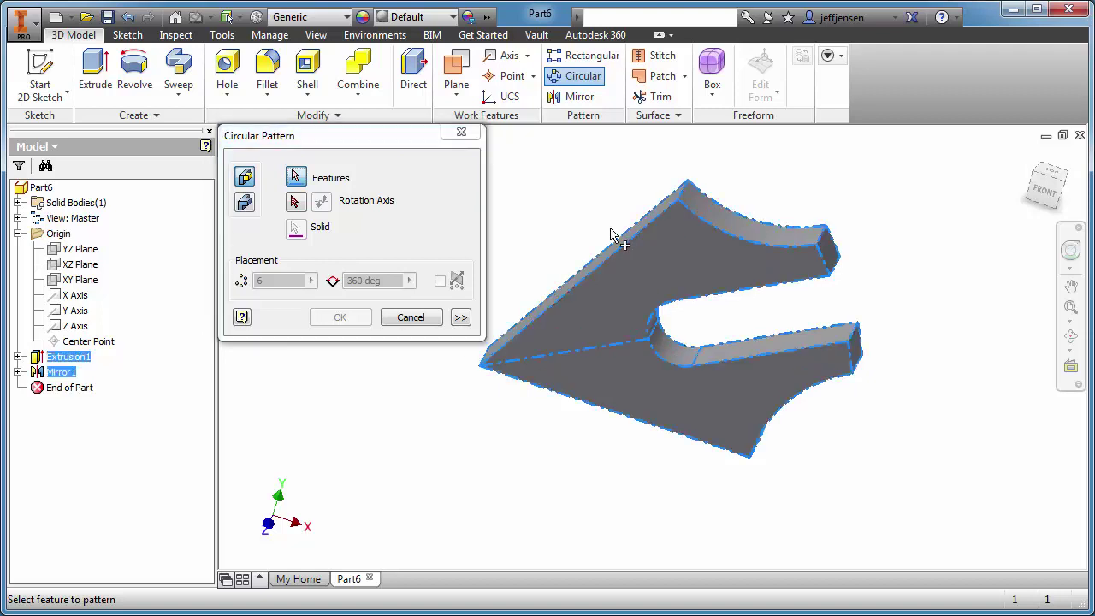
left_click(295, 201)
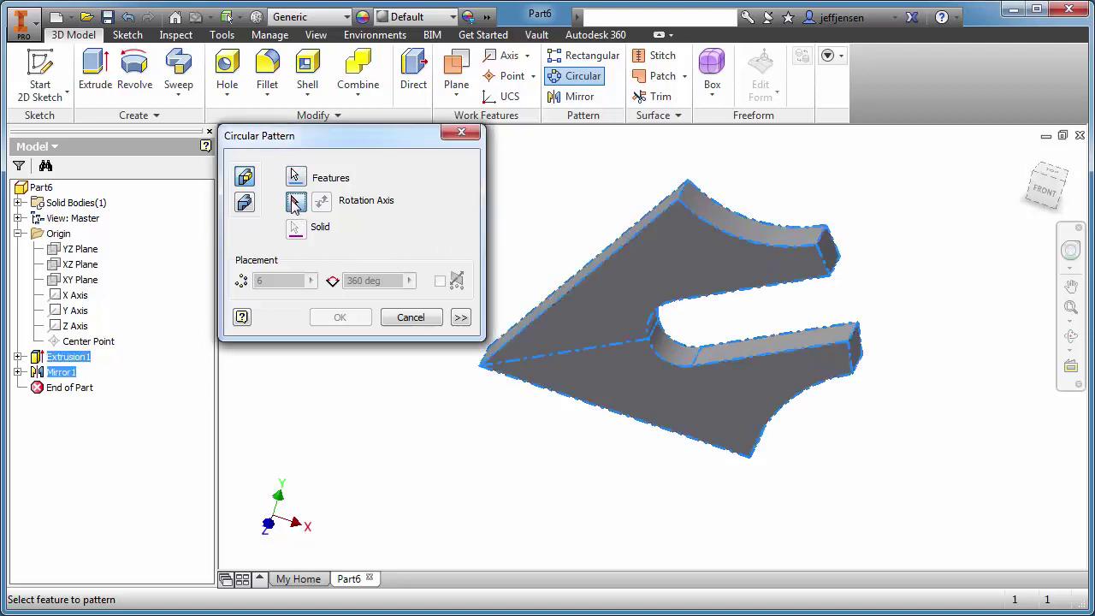
left_click(485, 357)
left_click(339, 316)
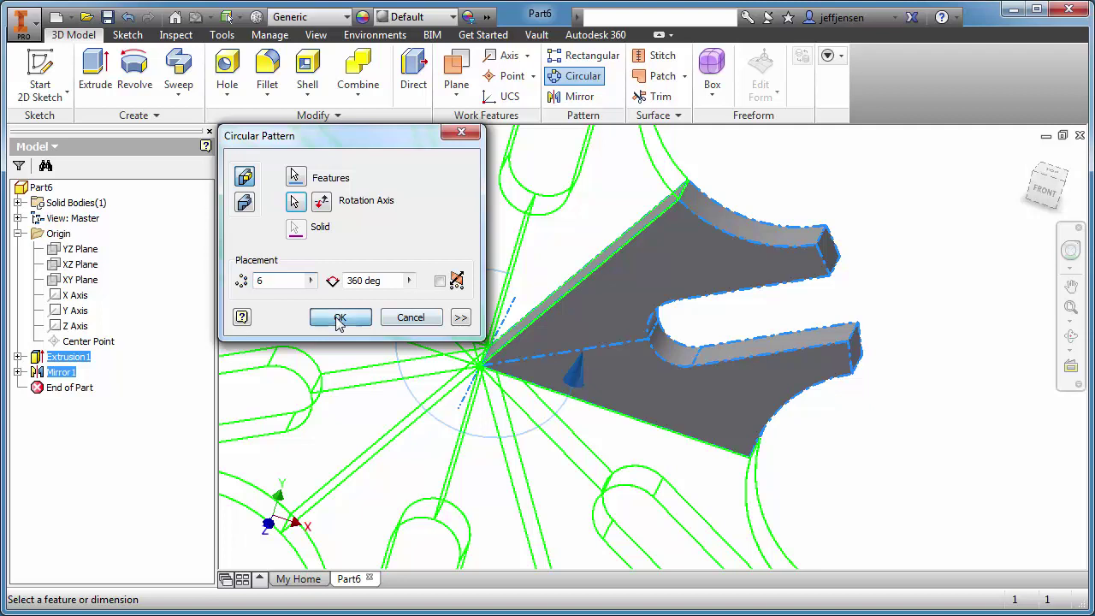
Step: Start a new sketch on the front face of the slotted wheel
scroll(577, 382, "up", 3)
scroll(578, 389, "down", 3)
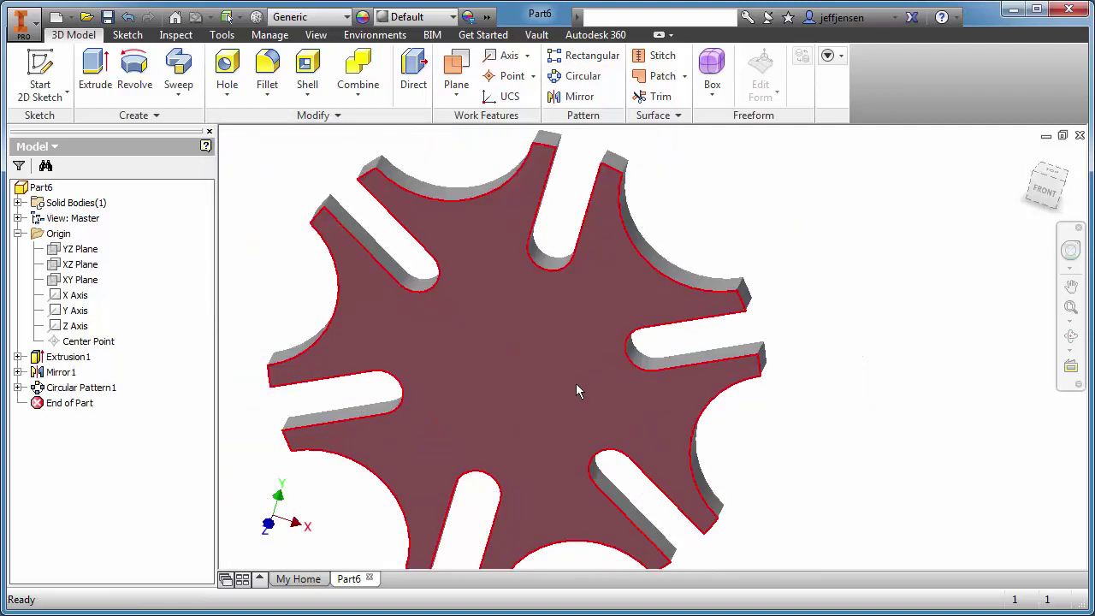
key("F2")
left_click(1030, 161)
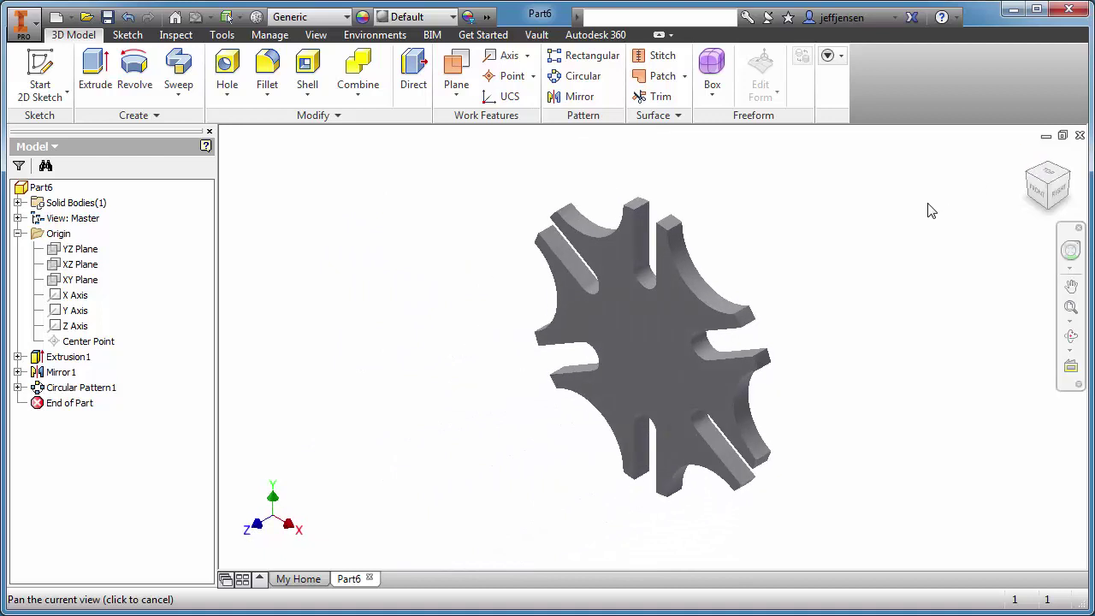
key("Escape")
right_click(645, 332)
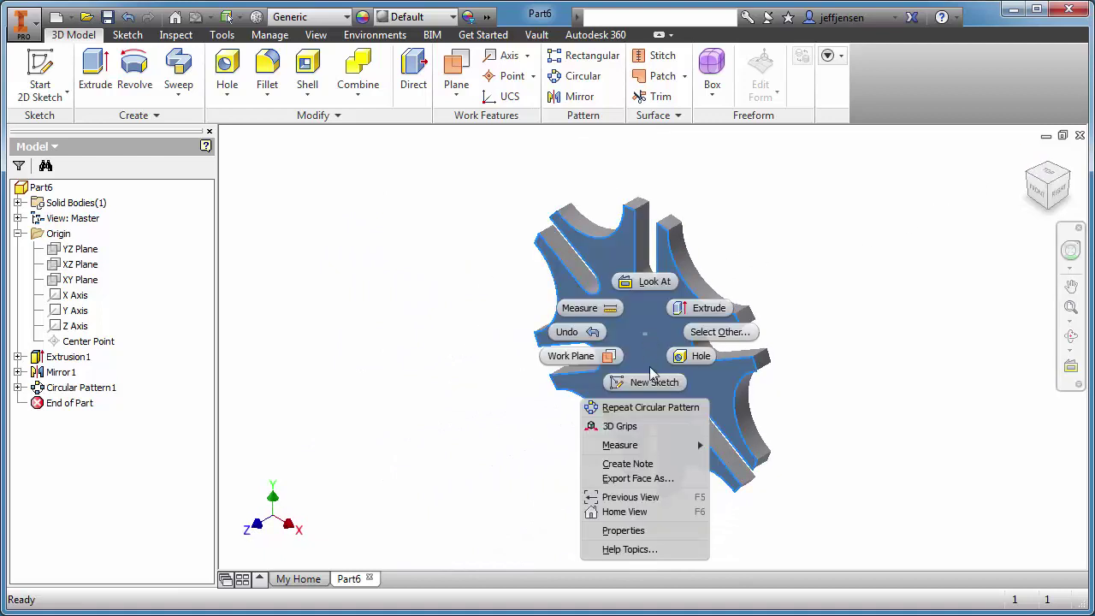
left_click(650, 382)
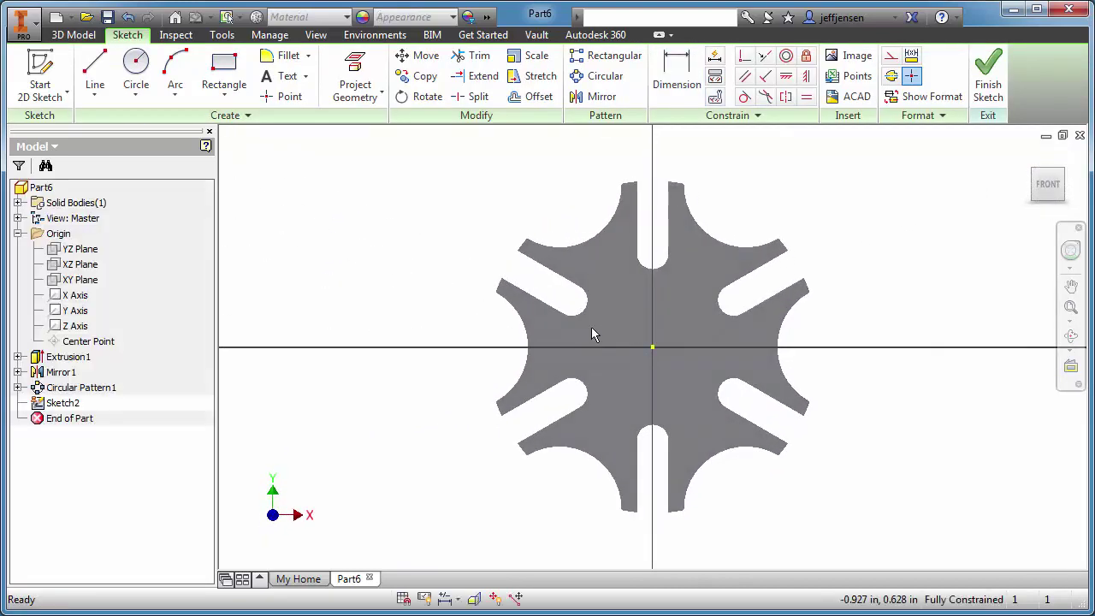
Step: Draw a circle centered on the origin with a diameter of 2.5 in, and finish the sketch
left_click(136, 68)
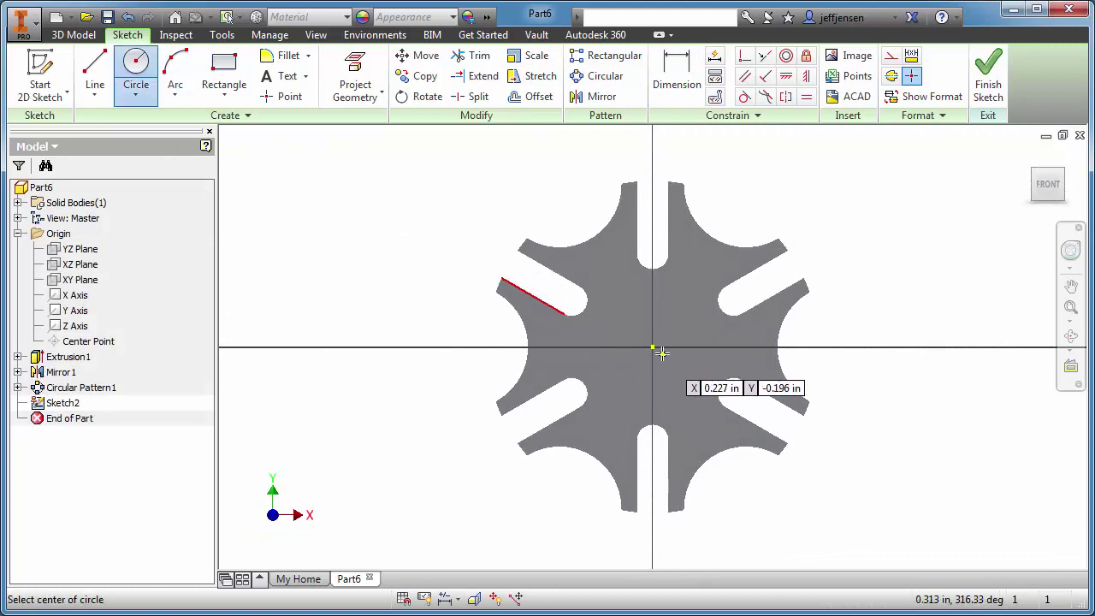
left_click(653, 347)
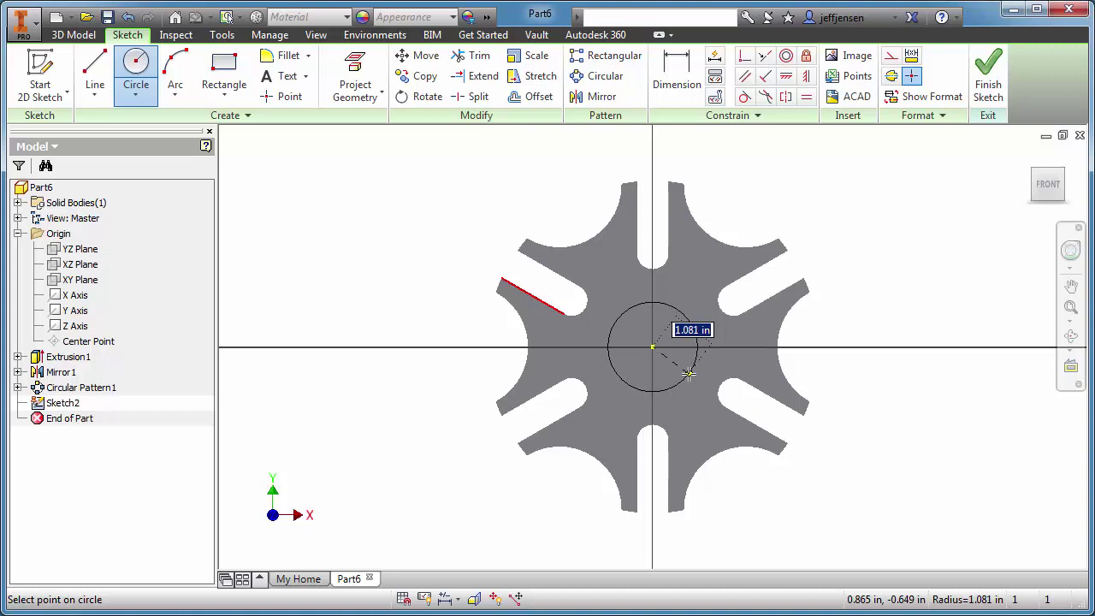
type("2")
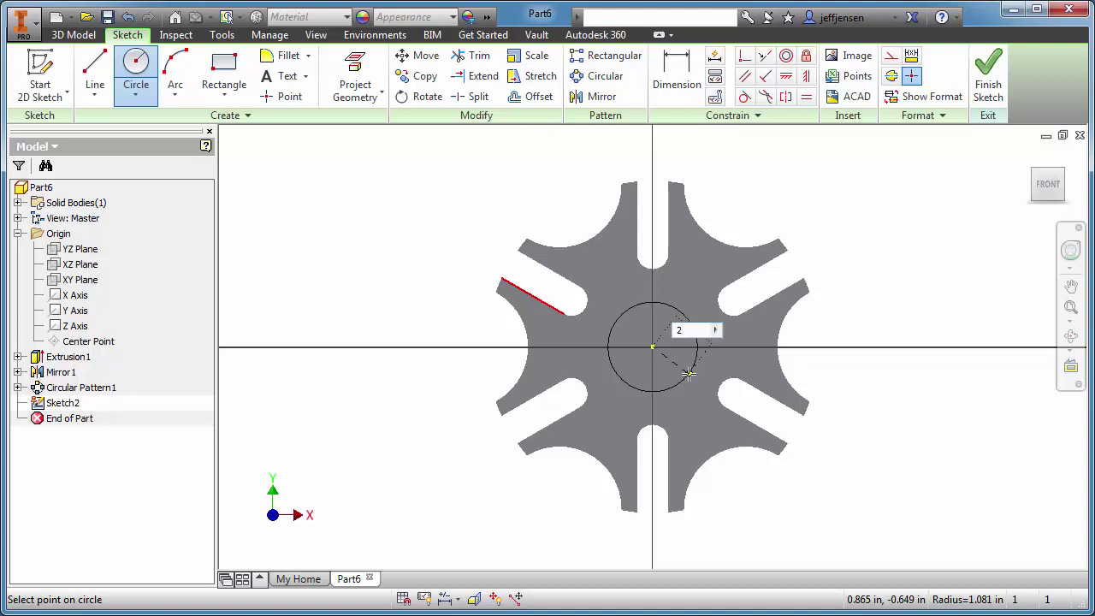
right_click(689, 374)
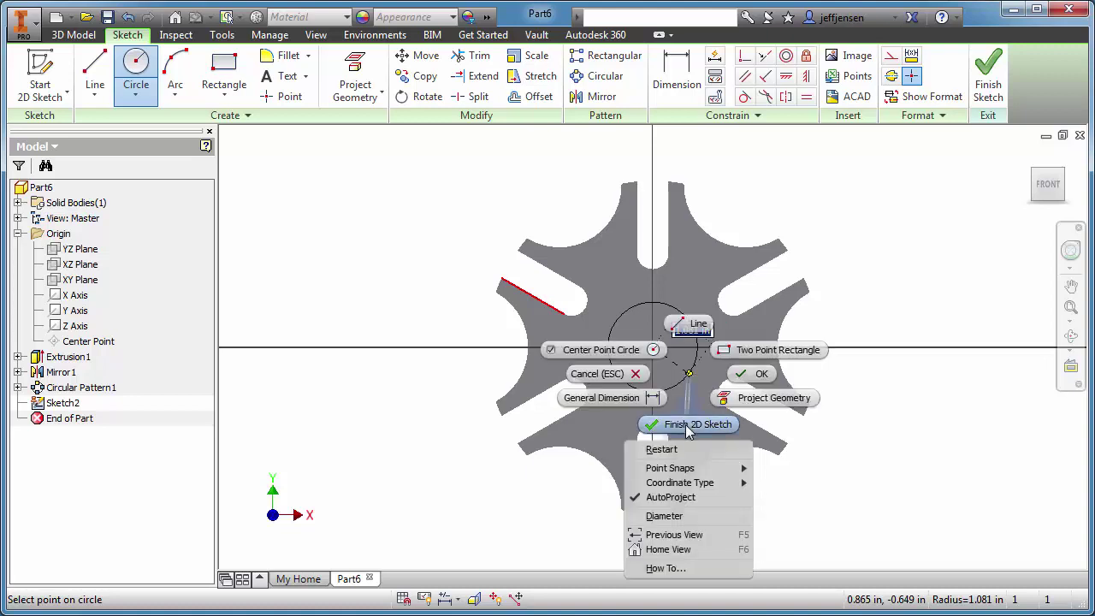
left_click(664, 517)
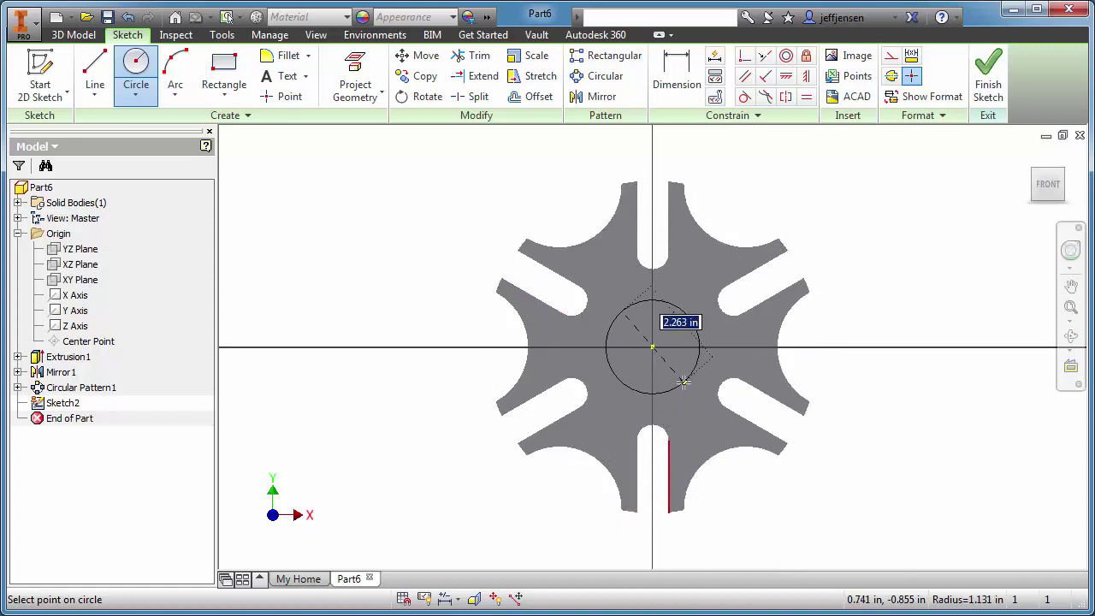
type("2.5")
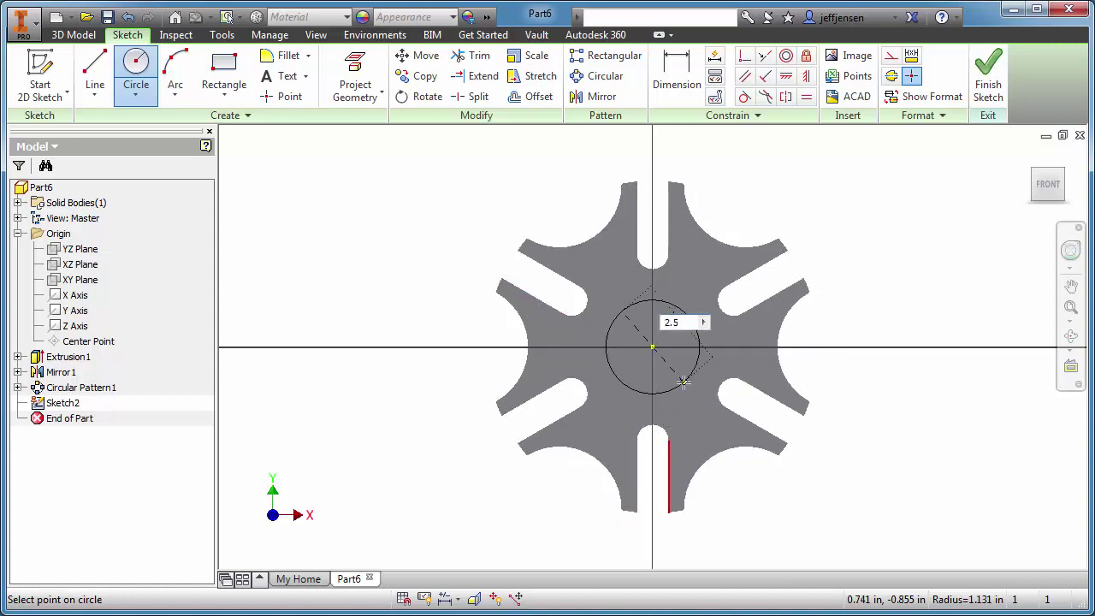
key("Return")
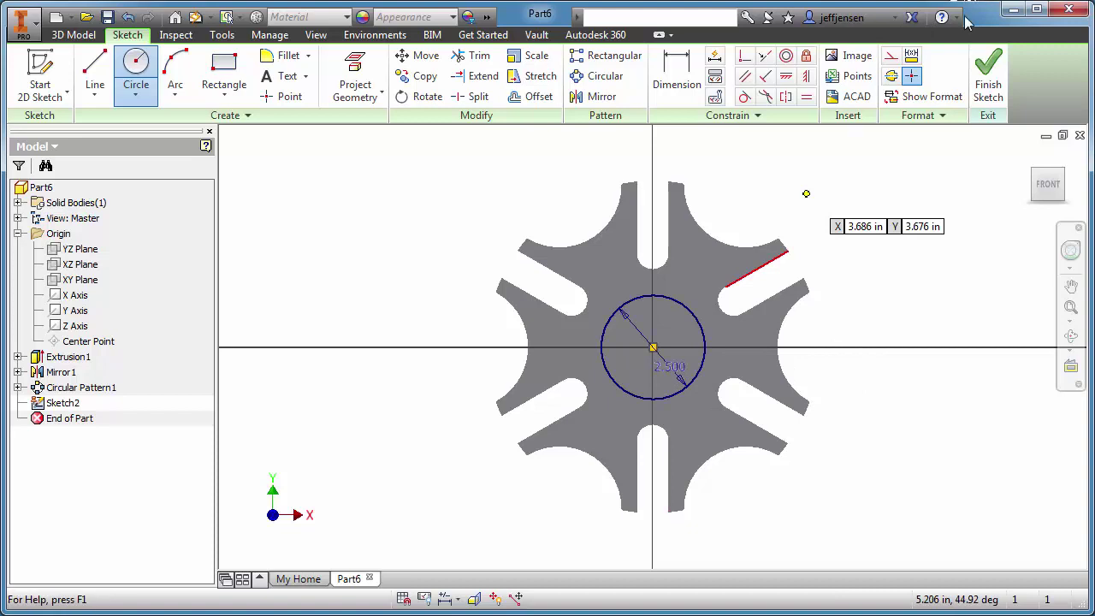
left_click(988, 76)
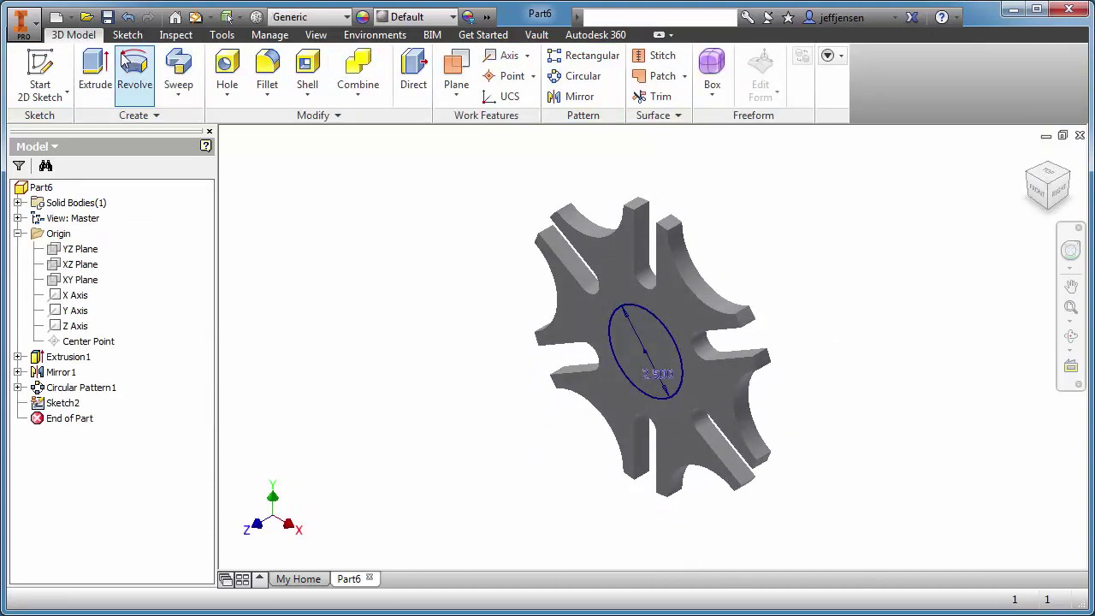
Step: Extrude the 2.5 in circle outward by 0.5 in as a joined hub, and start a new sketch on the hub's front face
left_click(95, 72)
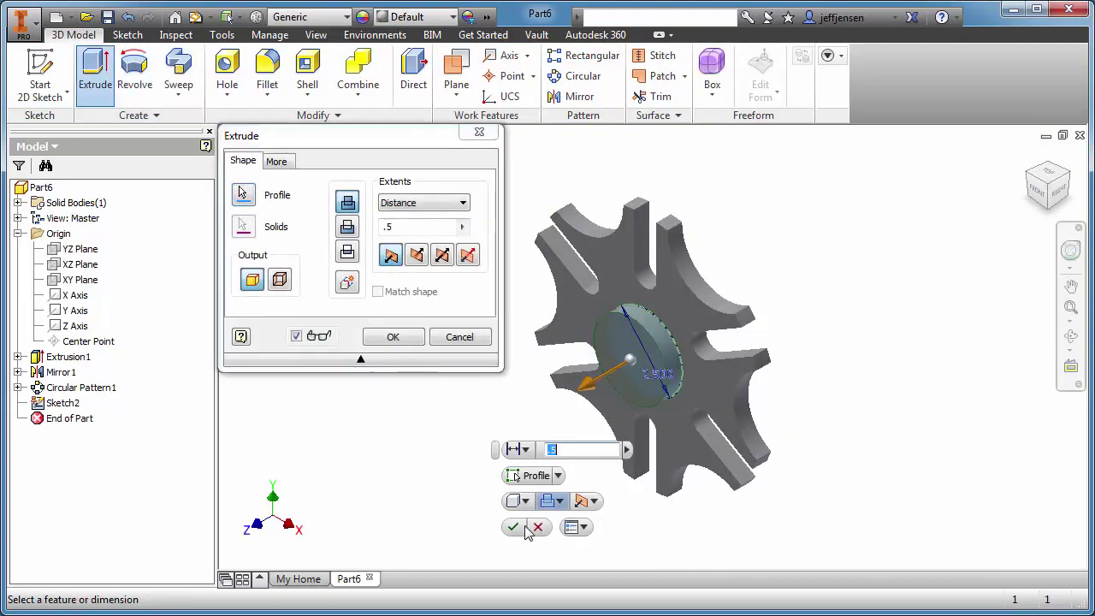
left_click(513, 527)
right_click(622, 370)
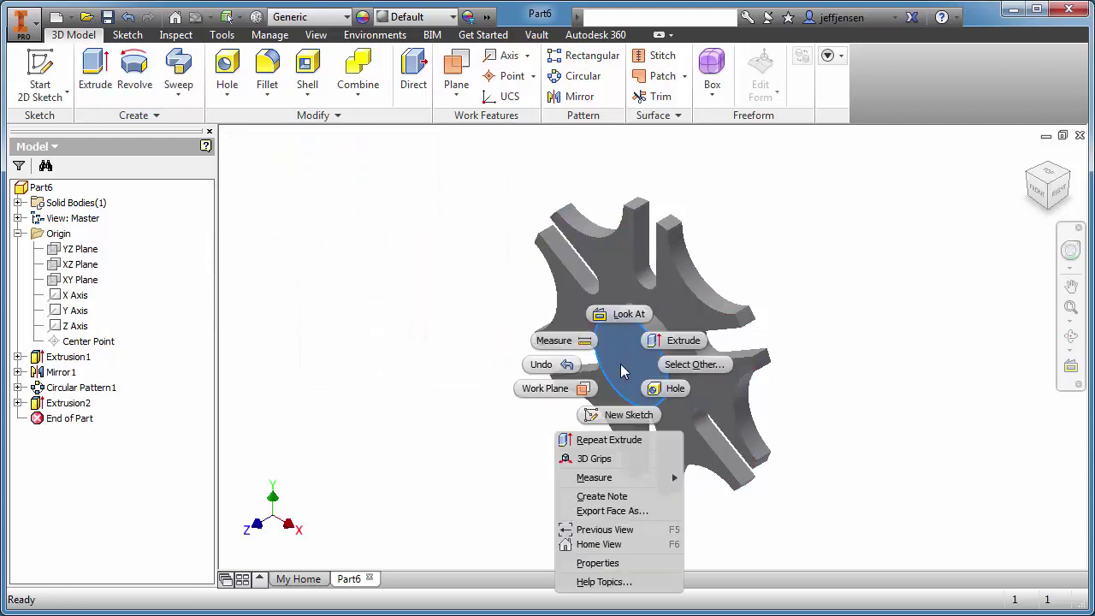
left_click(629, 416)
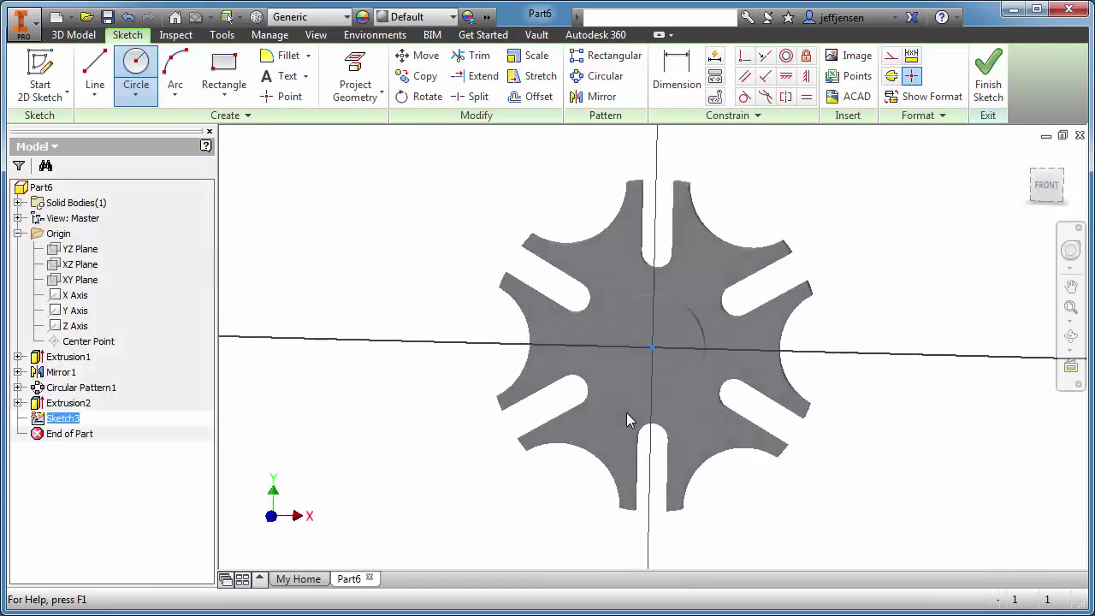
Step: Draw a circle centered on the origin with a diameter of 1.5 in
left_click(136, 68)
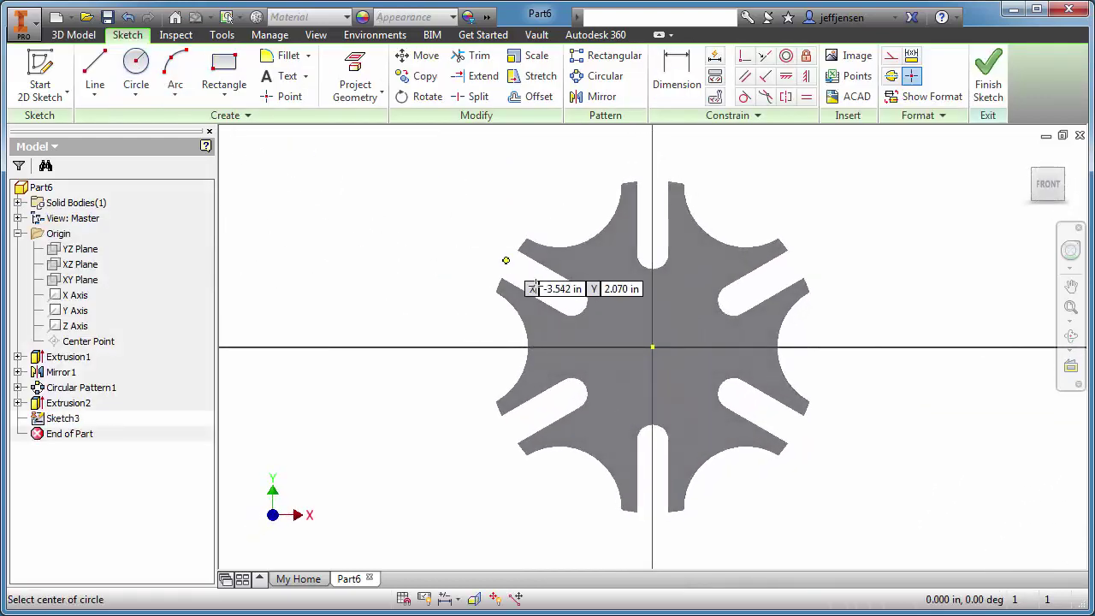
left_click(653, 348)
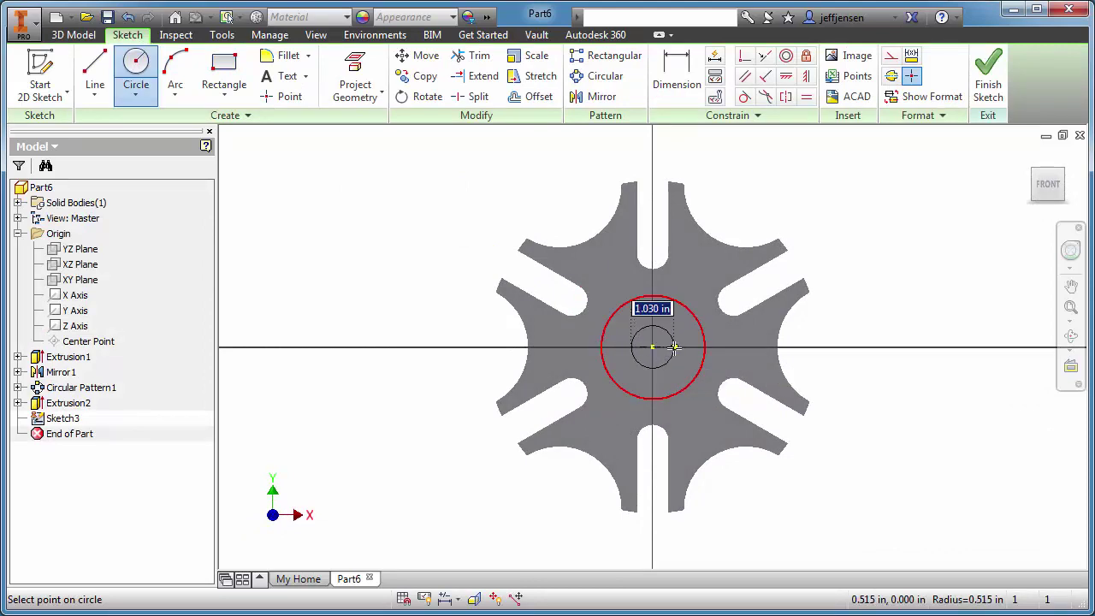
type("1.5")
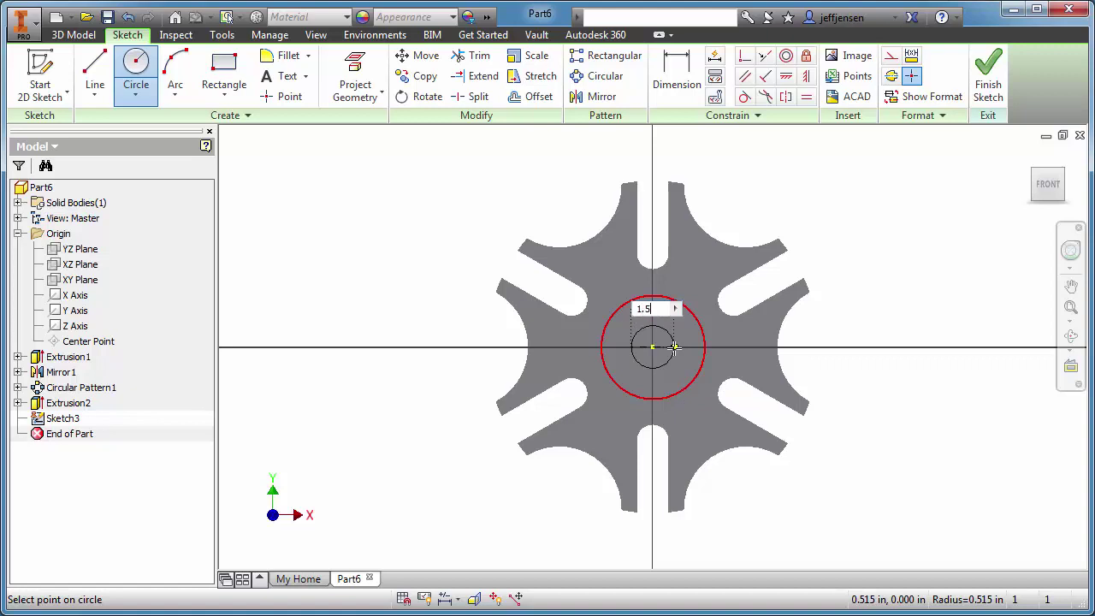
key("Return")
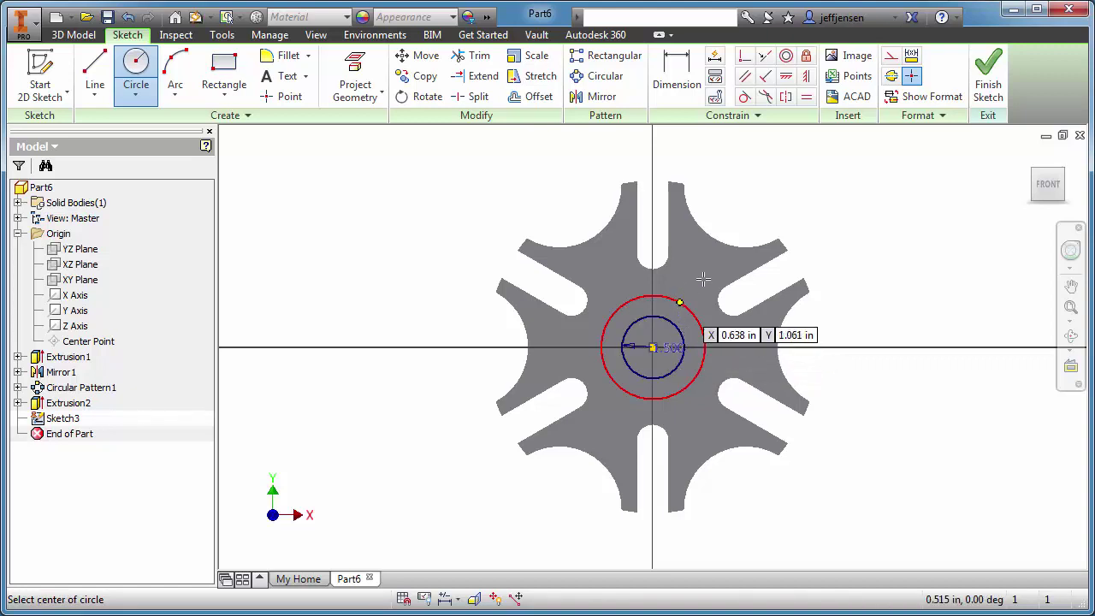
right_click(744, 212)
left_click(809, 213)
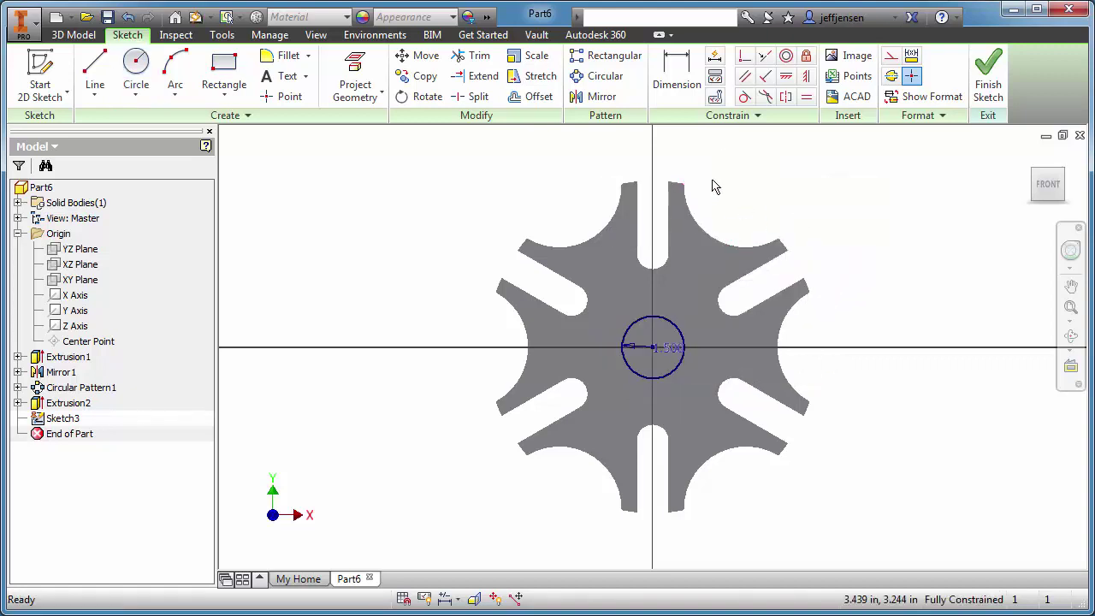
Step: Project the origin's Y axis into the sketch
left_click(355, 78)
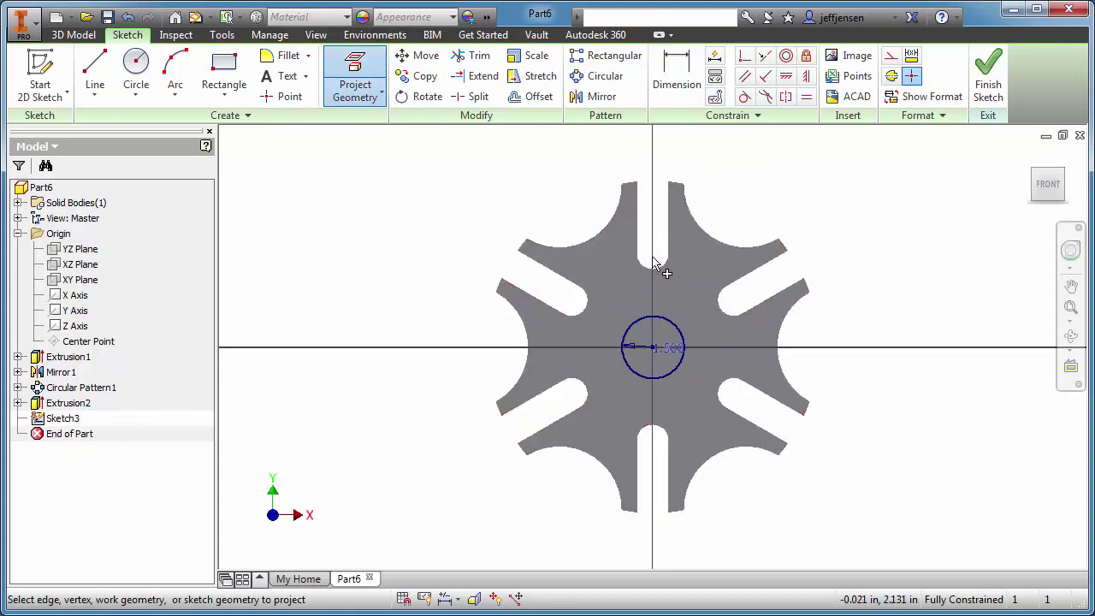
left_click(76, 311)
right_click(853, 299)
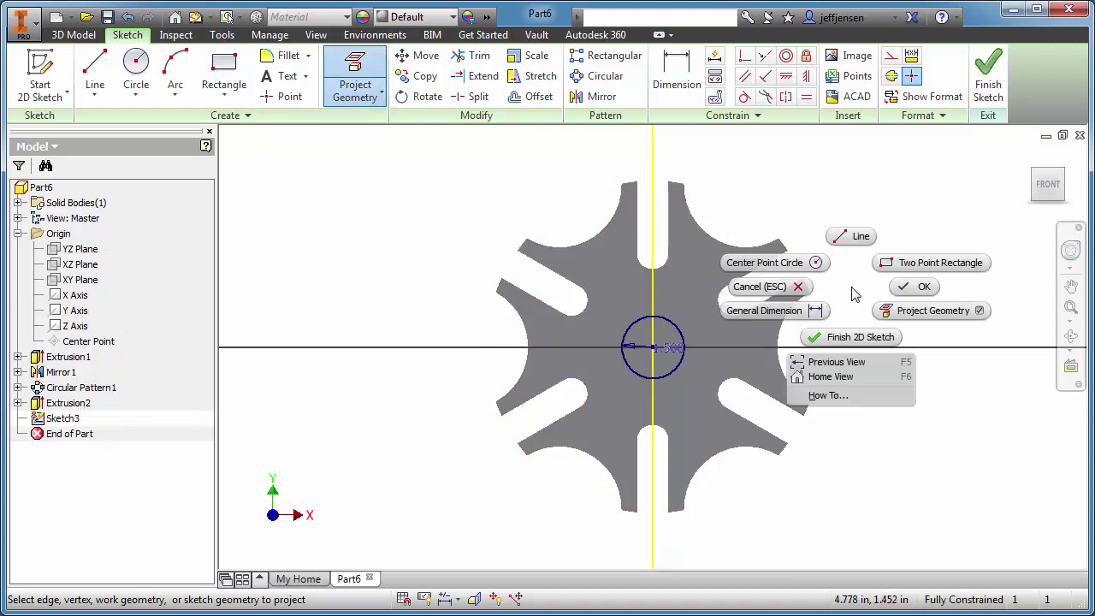
left_click(911, 288)
Step: Draw a two-point center rectangle centered on the projected Y axis and crossing the circle's top, 0.36 in wide and about 0.63 in high
scroll(676, 317, "down", 3)
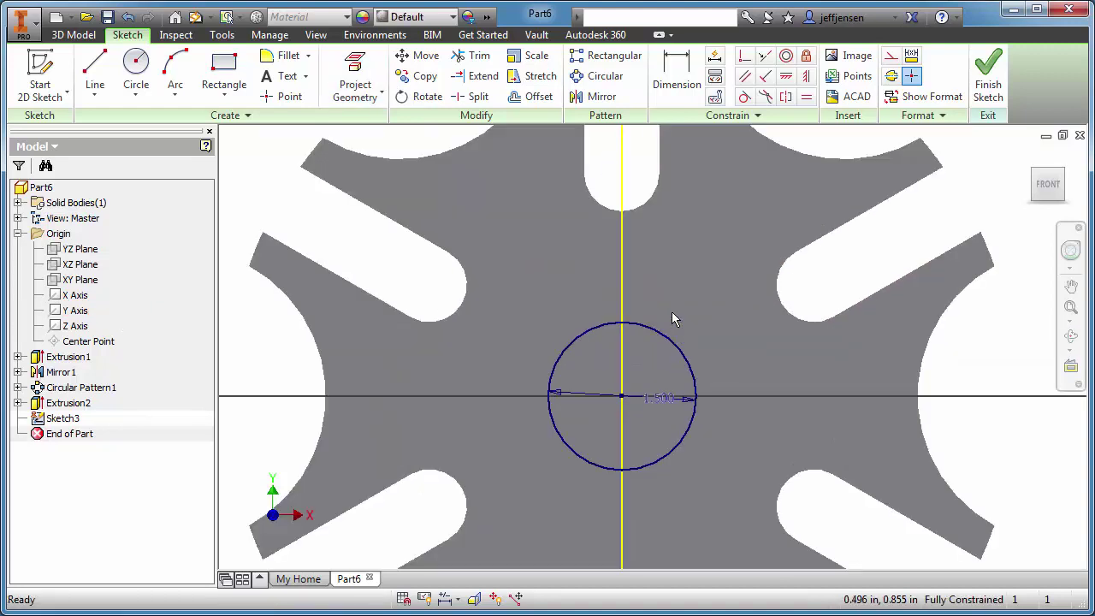
scroll(672, 318, "down", 2)
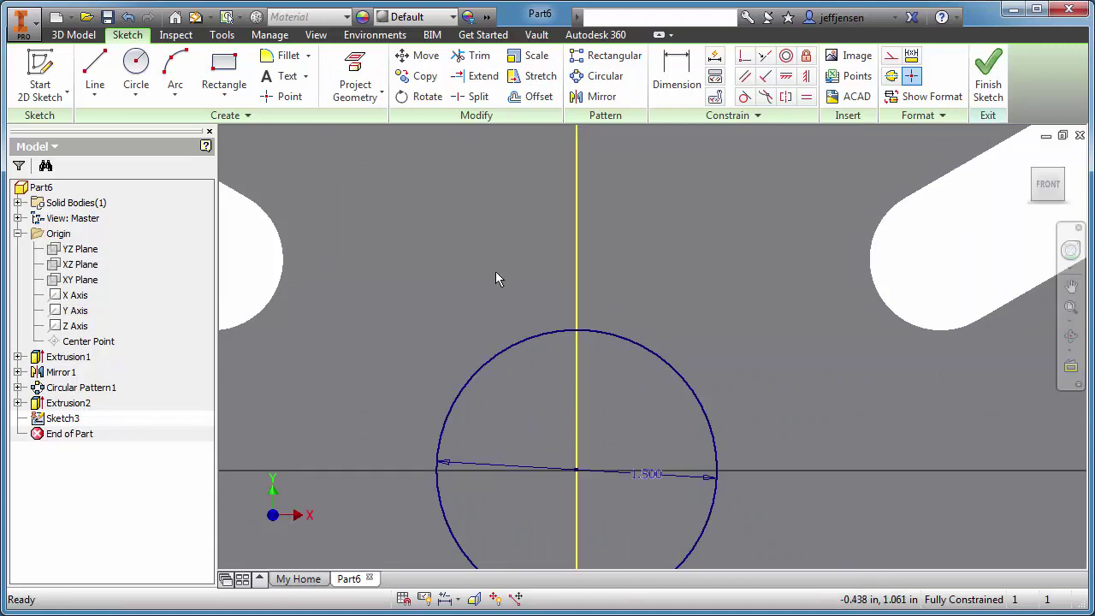
left_click(226, 98)
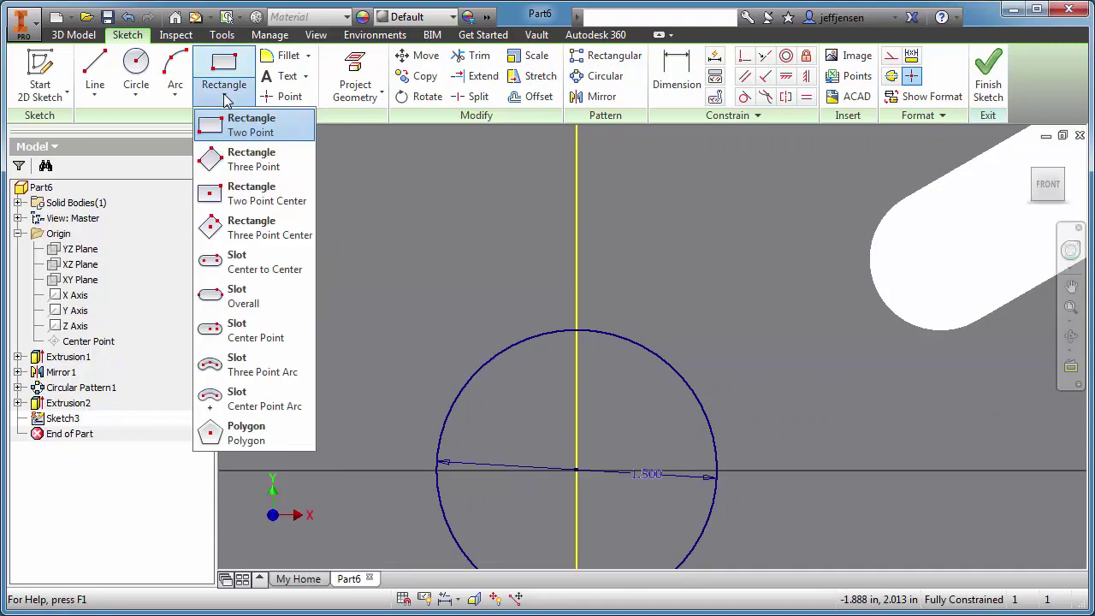
left_click(228, 195)
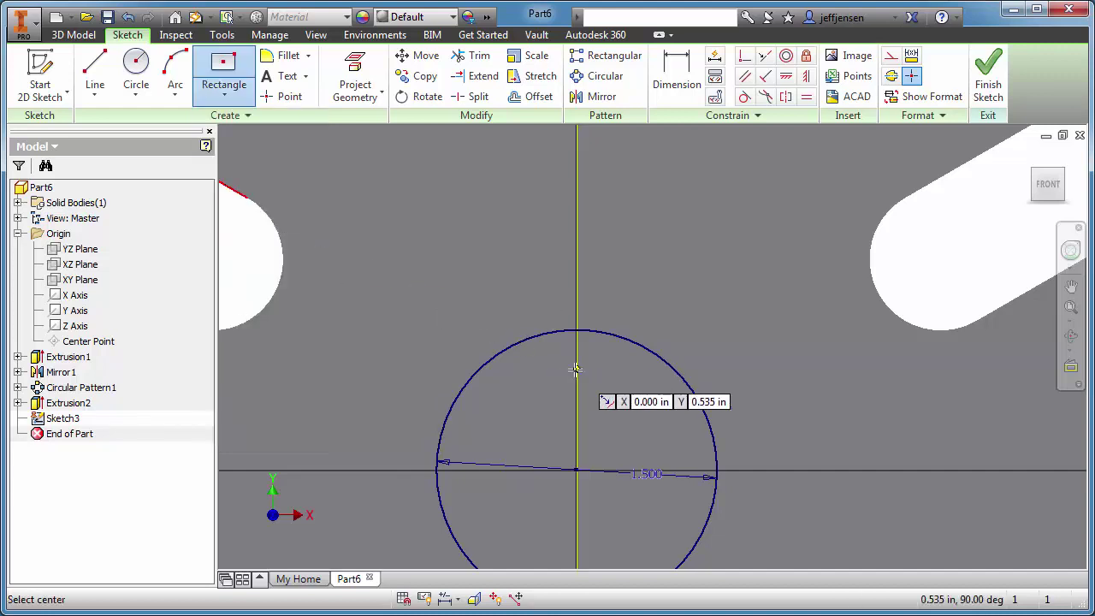
left_click(576, 369)
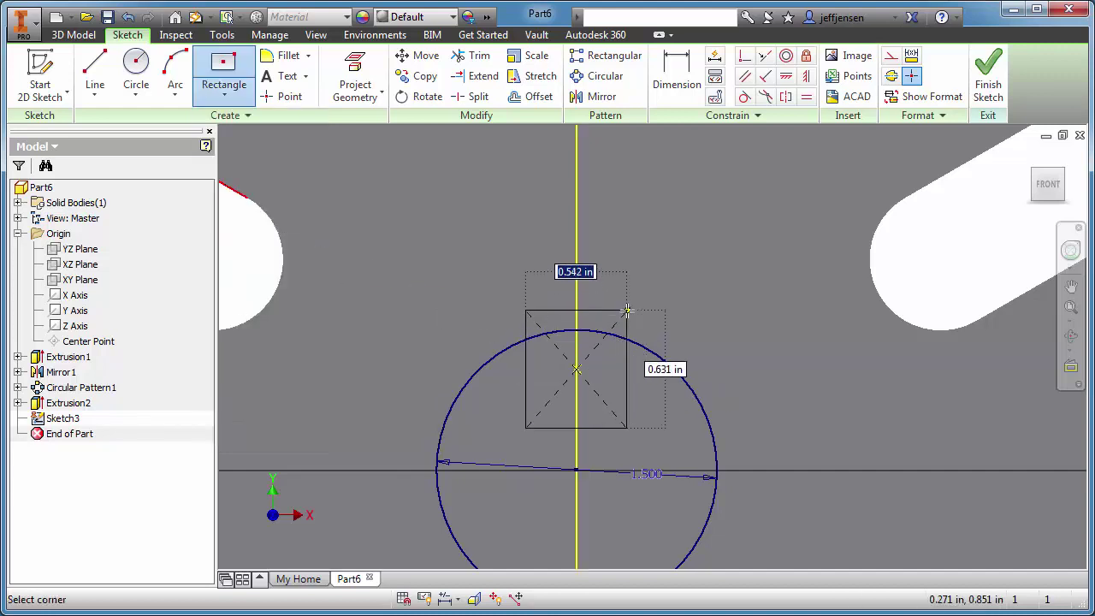
type(".")
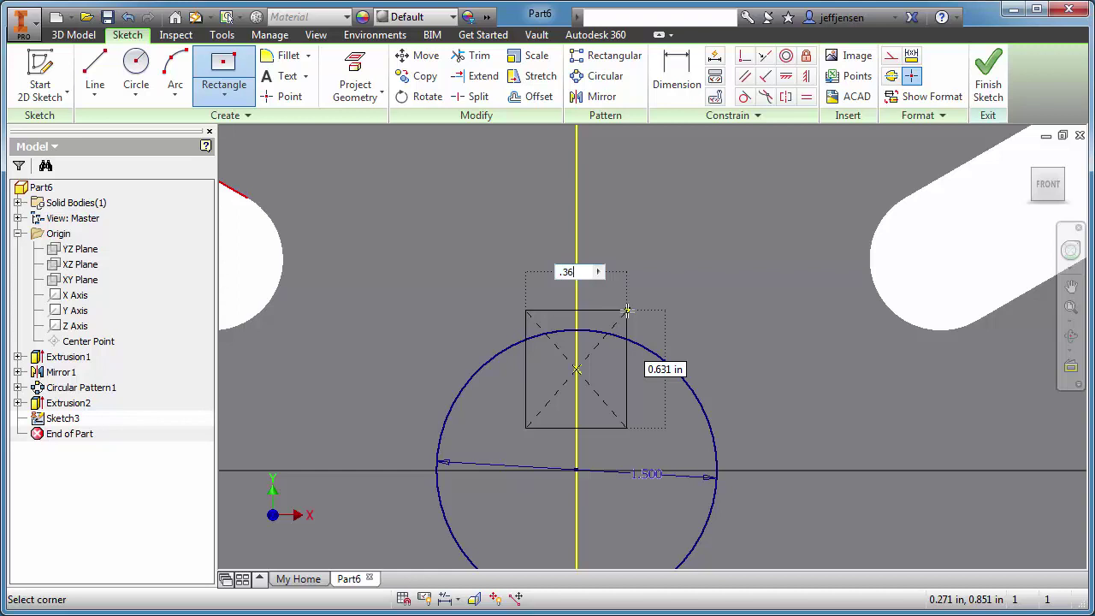
type("36")
key("Tab")
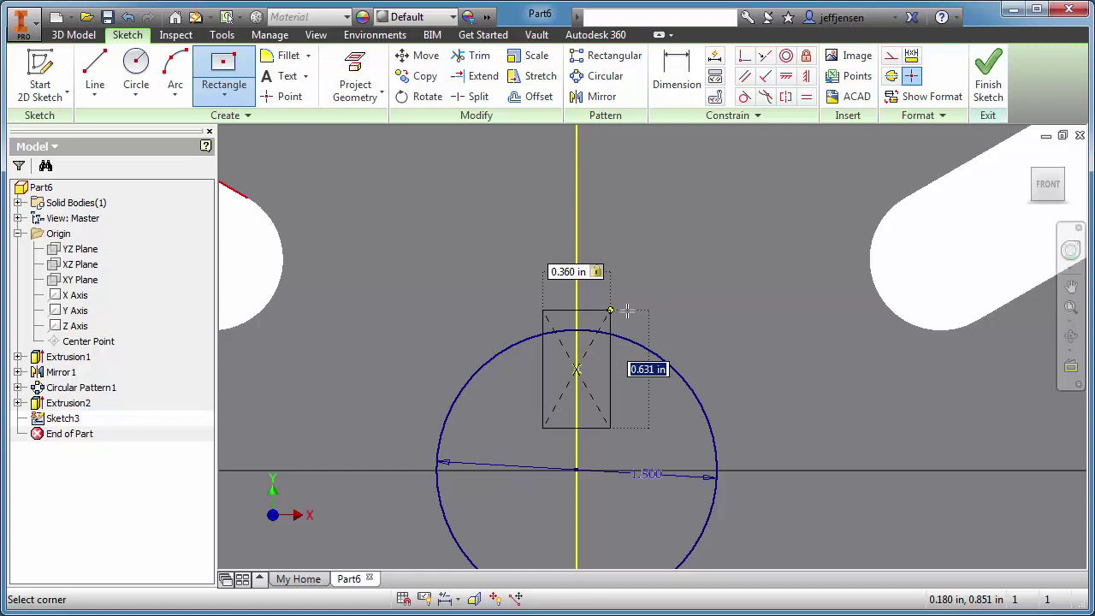
left_click(627, 310)
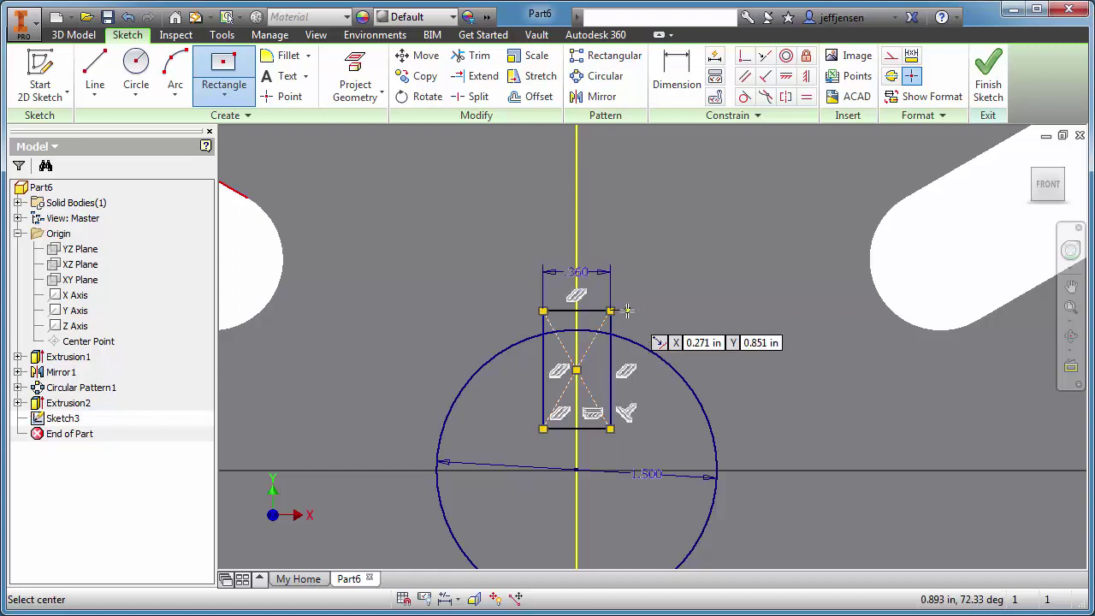
right_click(665, 284)
left_click(719, 291)
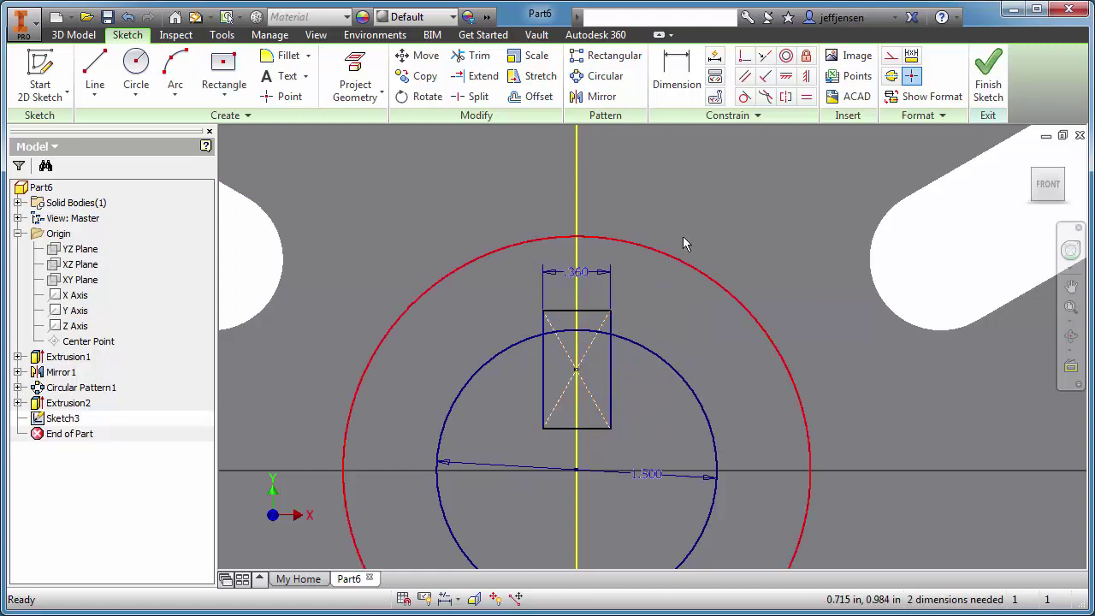
left_click(678, 82)
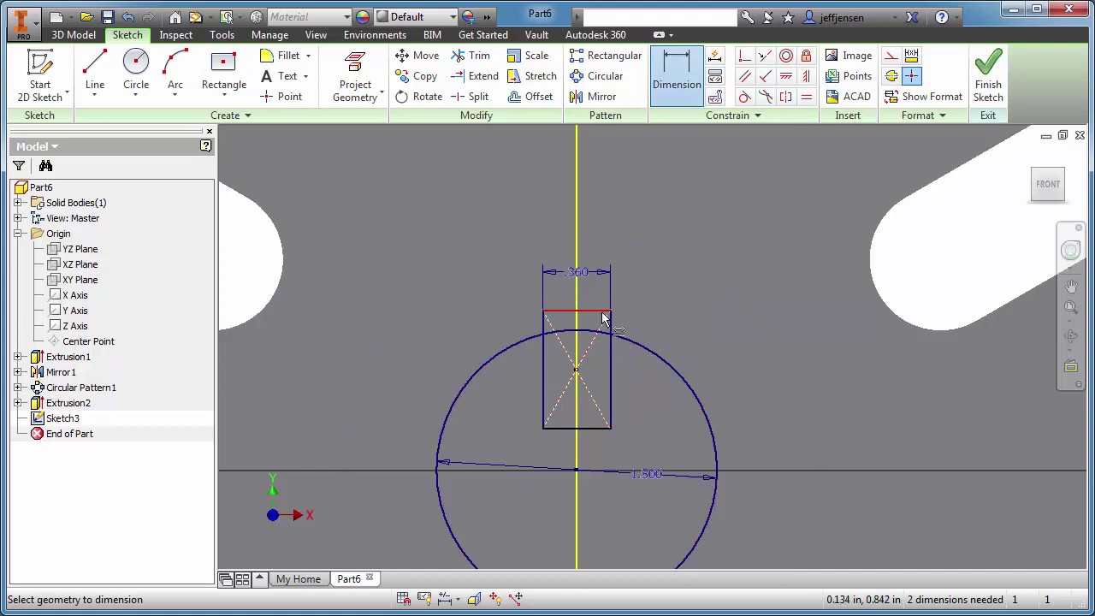
left_click(603, 311)
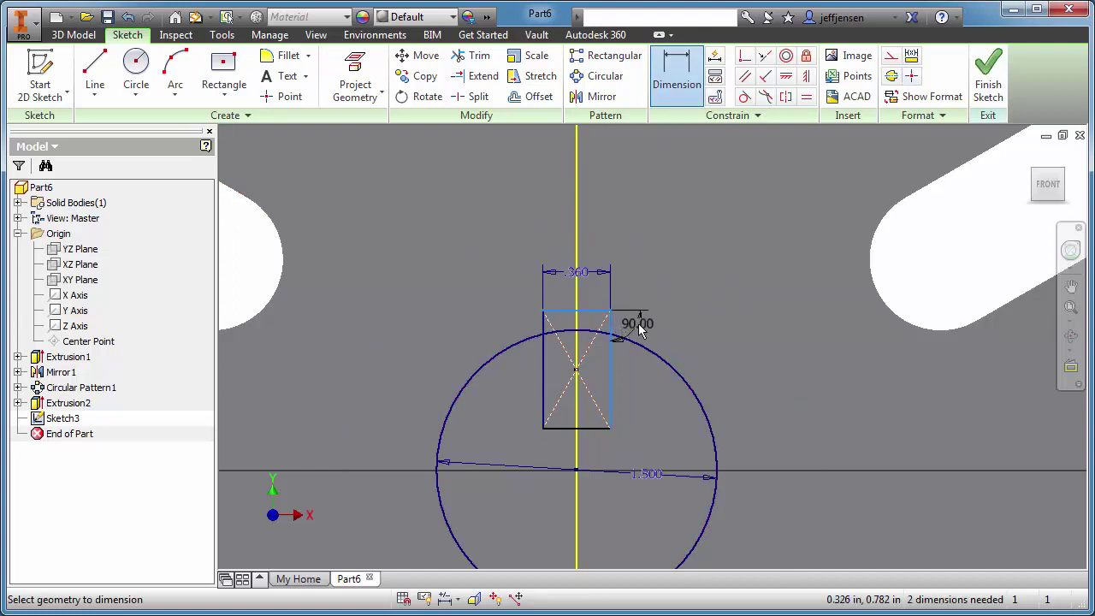
key("Escape")
scroll(638, 323, "down", 3)
scroll(636, 327, "up", 8)
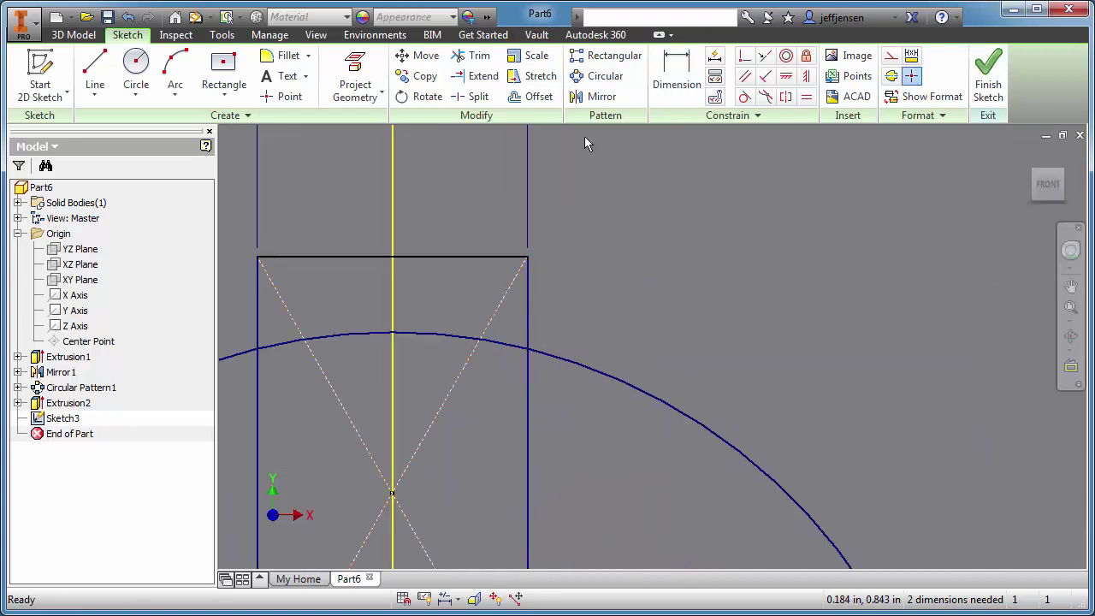
left_click(679, 65)
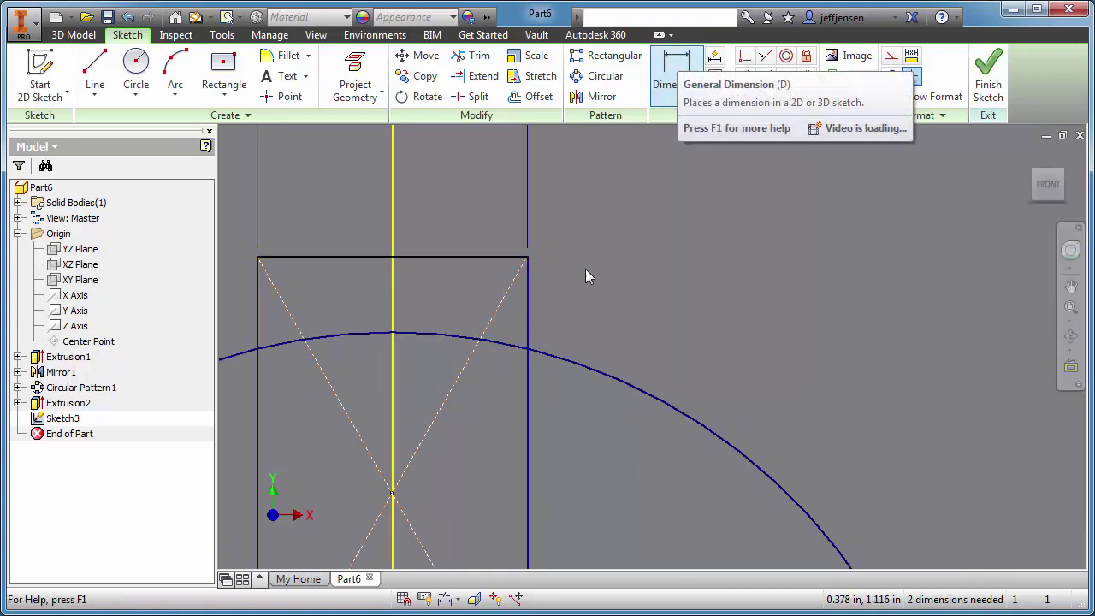
left_click(502, 258)
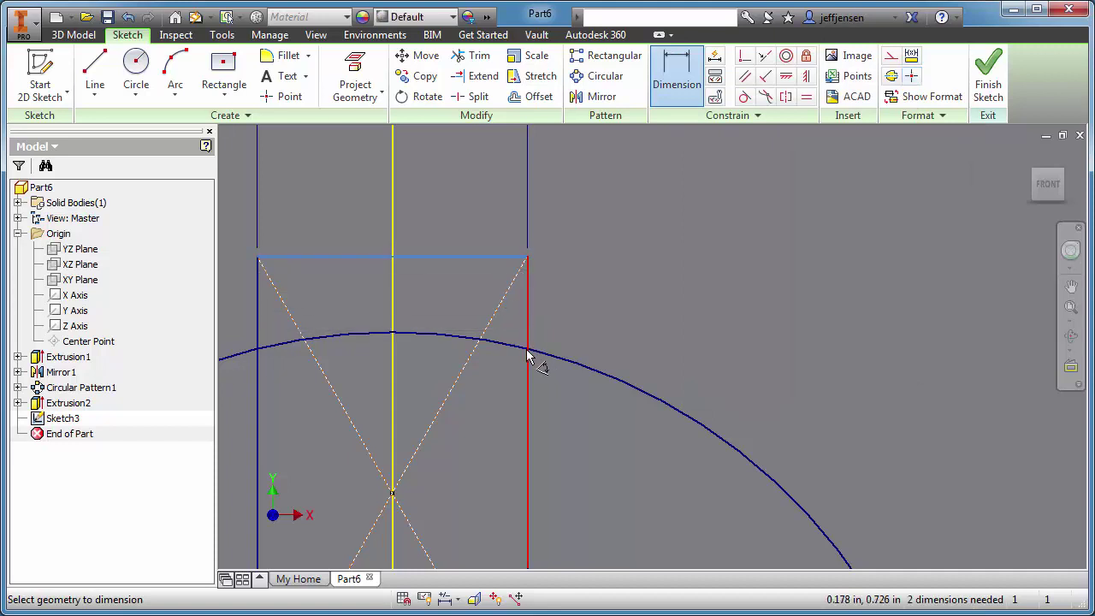
right_click(528, 354)
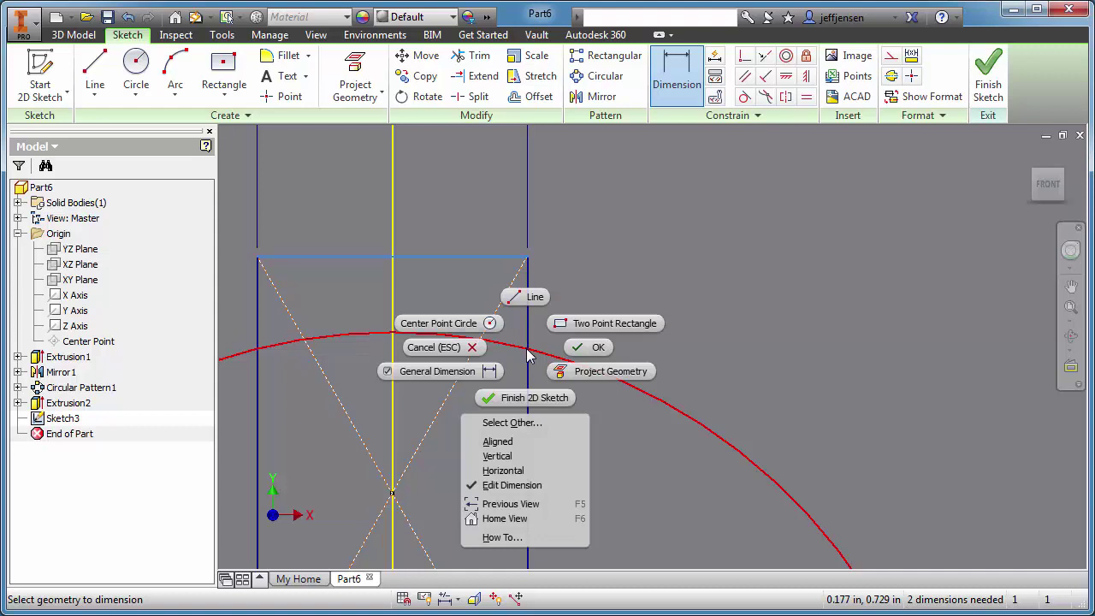
left_click(515, 423)
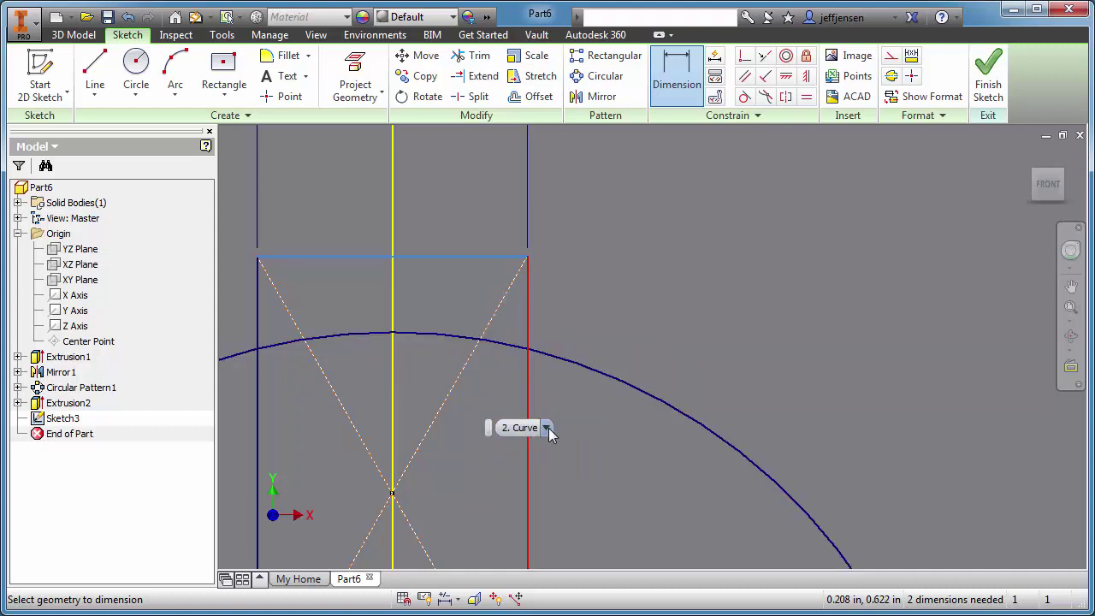
left_click(547, 428)
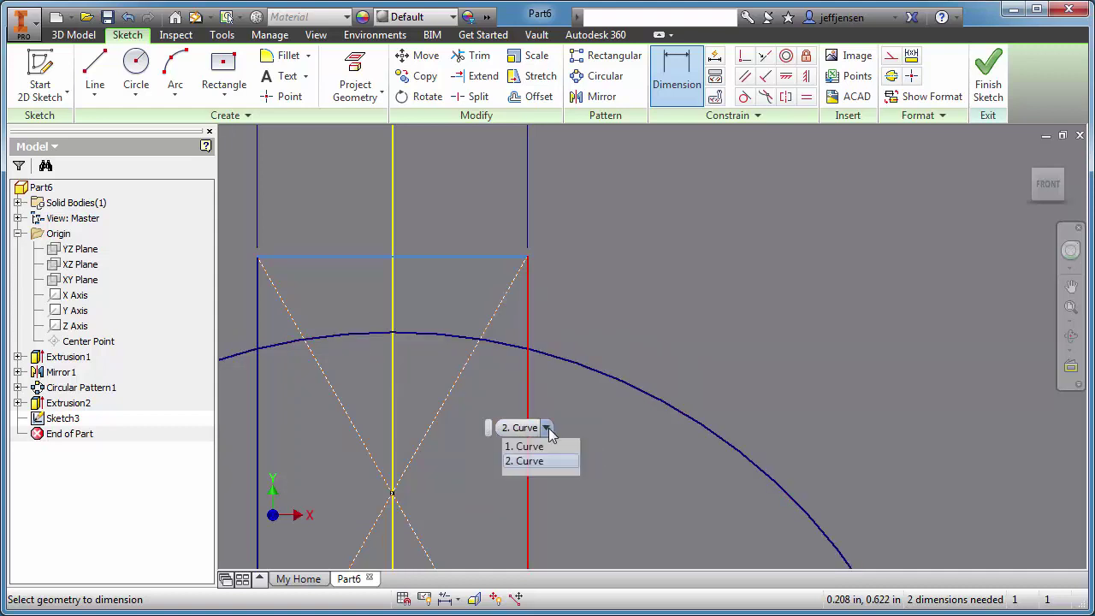
key("Escape")
key("Escape")
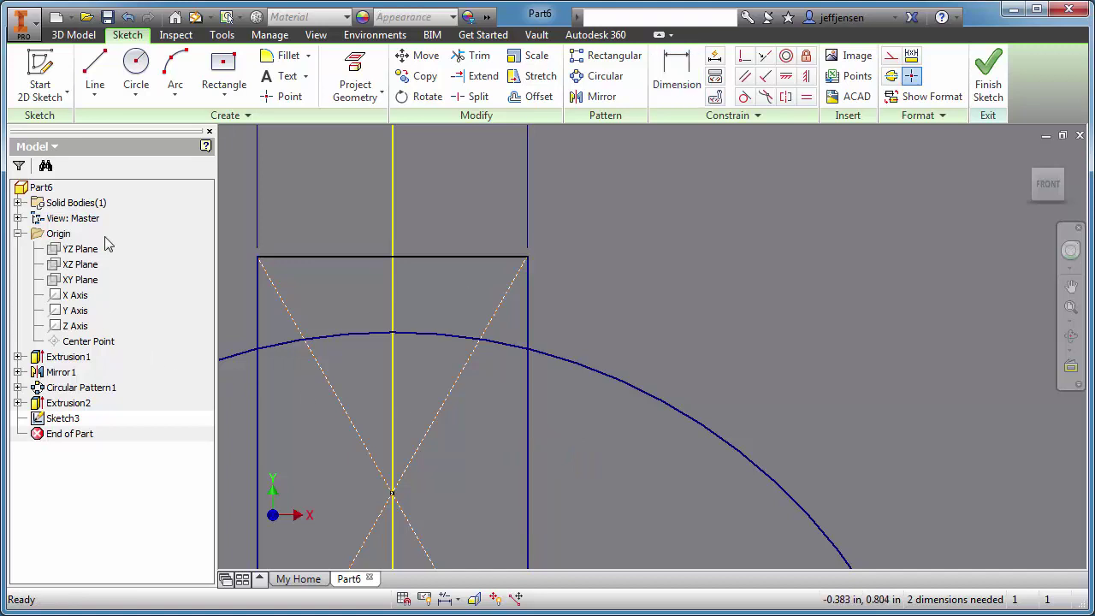
Step: Draw a horizontal line across the rectangle between its two vertical sides, just below the top of the circle
left_click(95, 73)
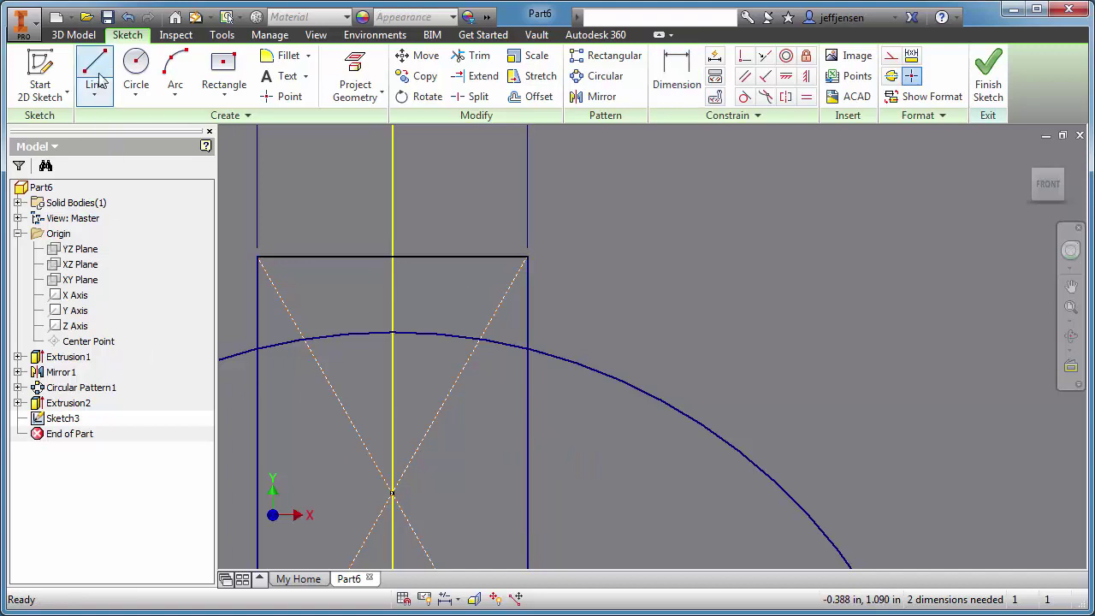
left_click(259, 399)
left_click(528, 399)
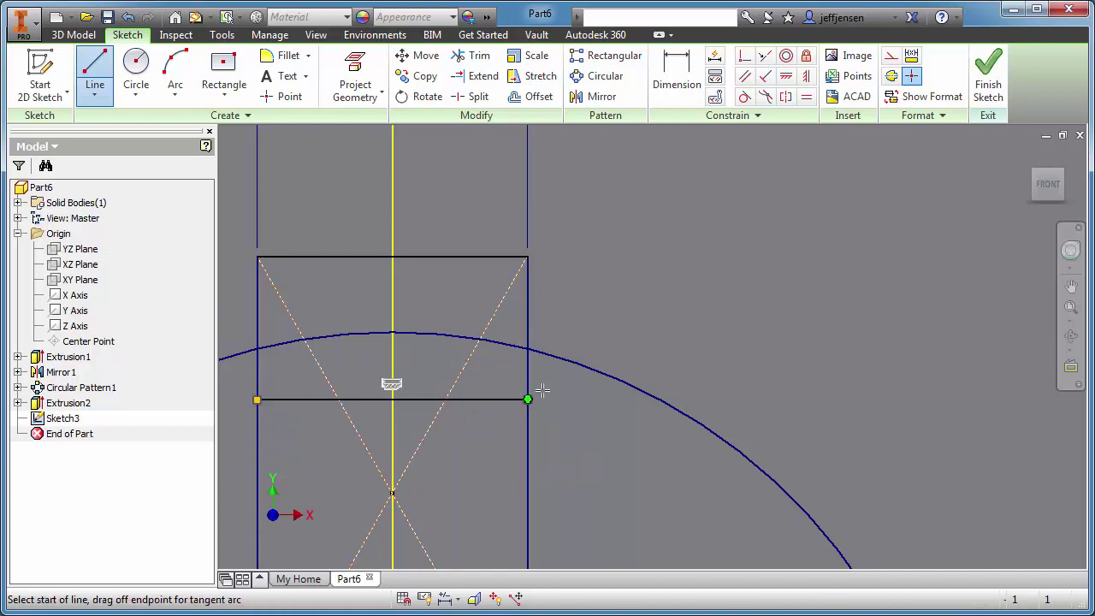
right_click(740, 302)
left_click(796, 304)
Step: Dimension the distance between the rectangle's top edge and the horizontal line inside it as 0.2 in
left_click(676, 77)
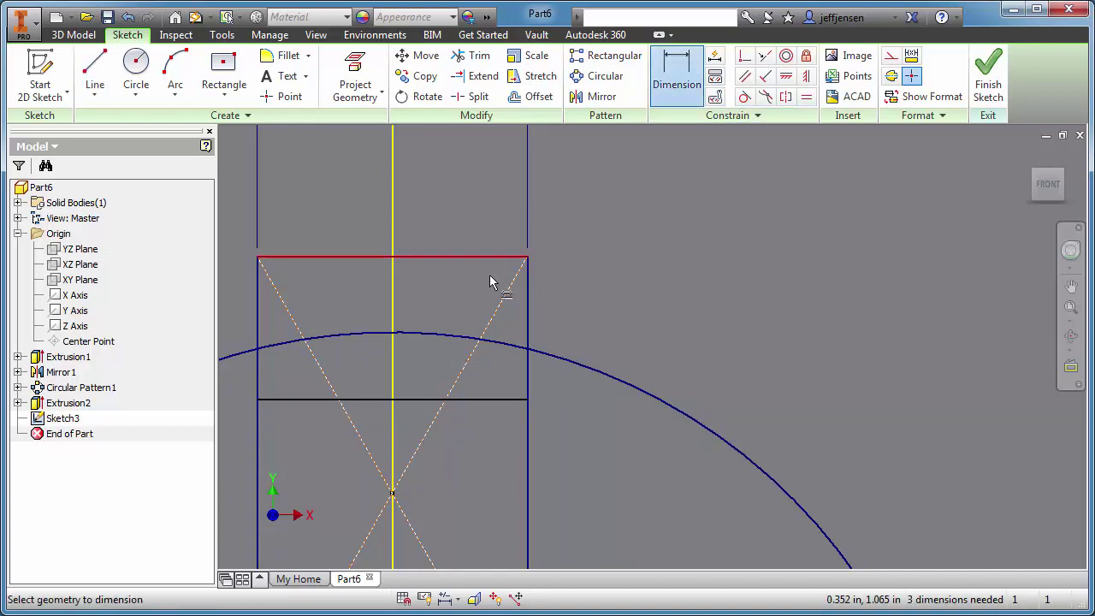
left_click(475, 256)
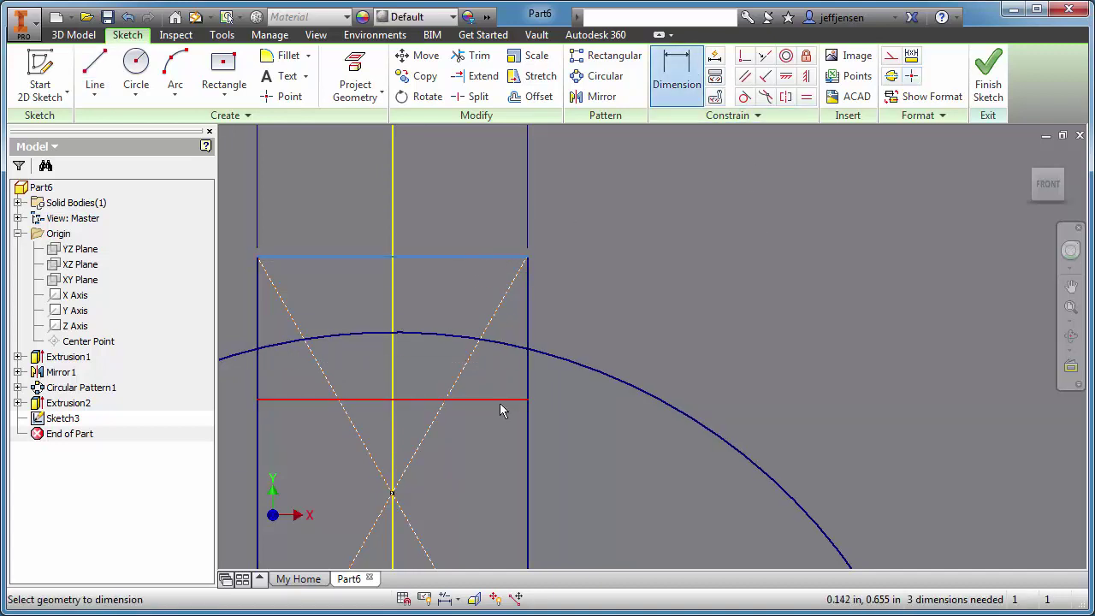
left_click(499, 399)
left_click(589, 322)
type(".2")
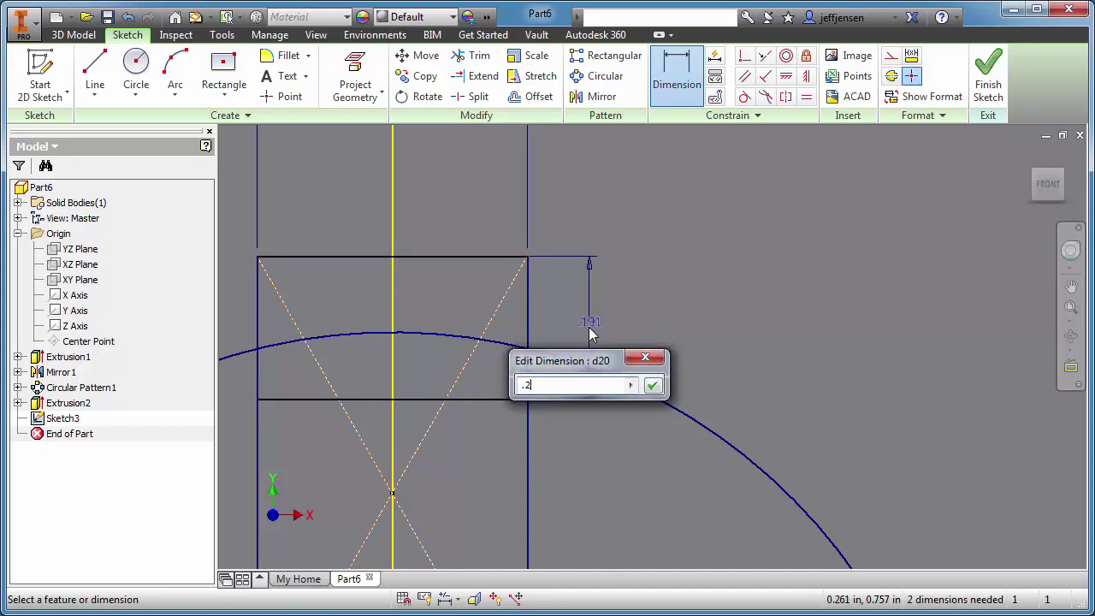
key("Return")
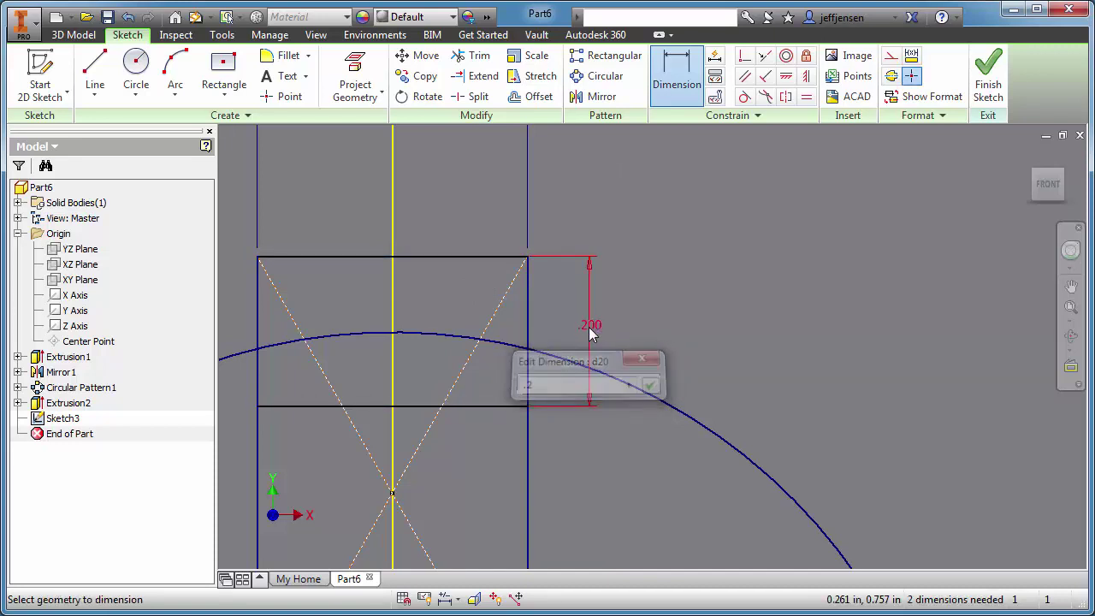
right_click(673, 309)
left_click(726, 309)
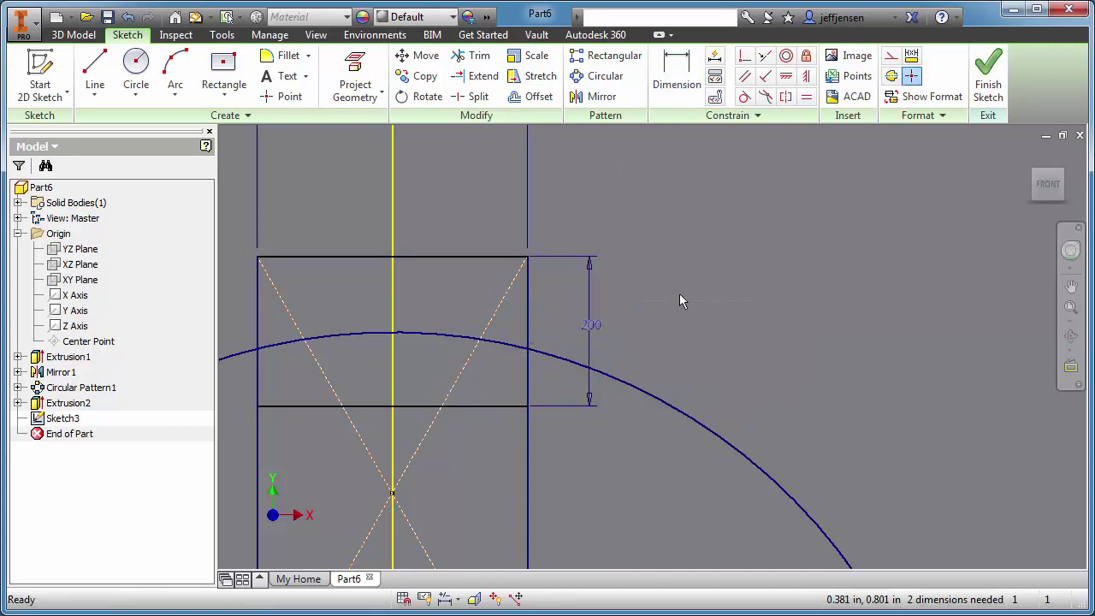
Step: Constrain the right endpoint of the rectangle's inner horizontal line coincident with the bore circle
left_click(744, 55)
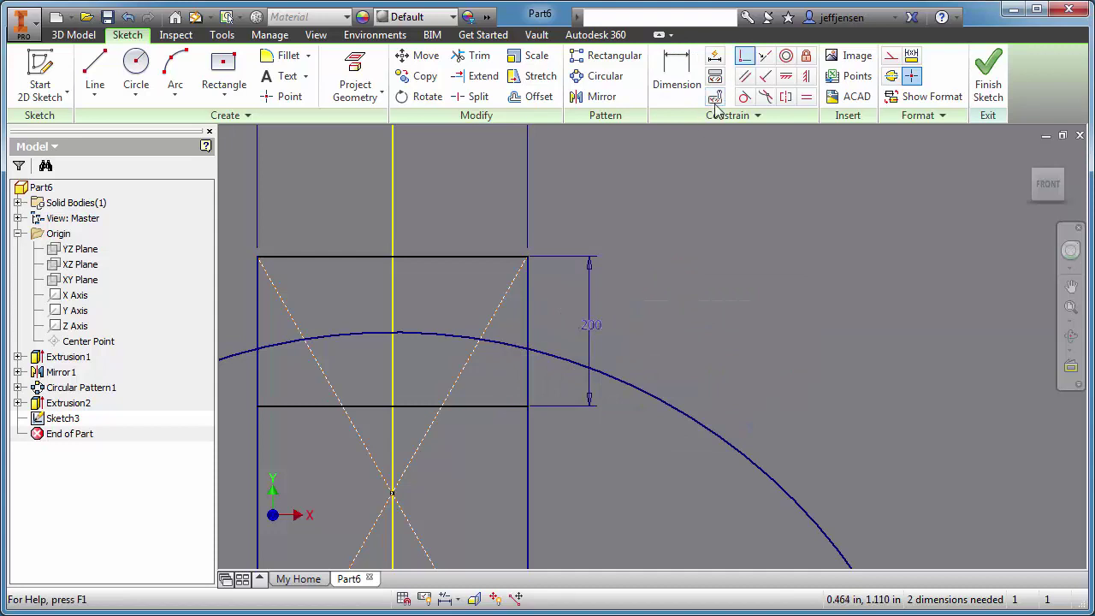
left_click(527, 405)
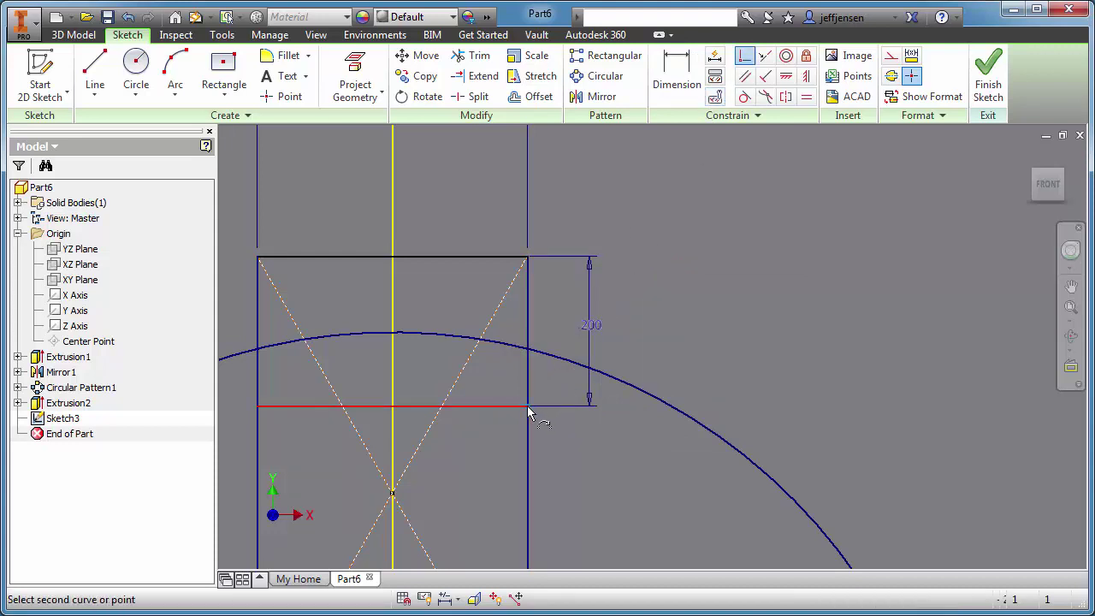
left_click(557, 366)
right_click(773, 306)
left_click(834, 308)
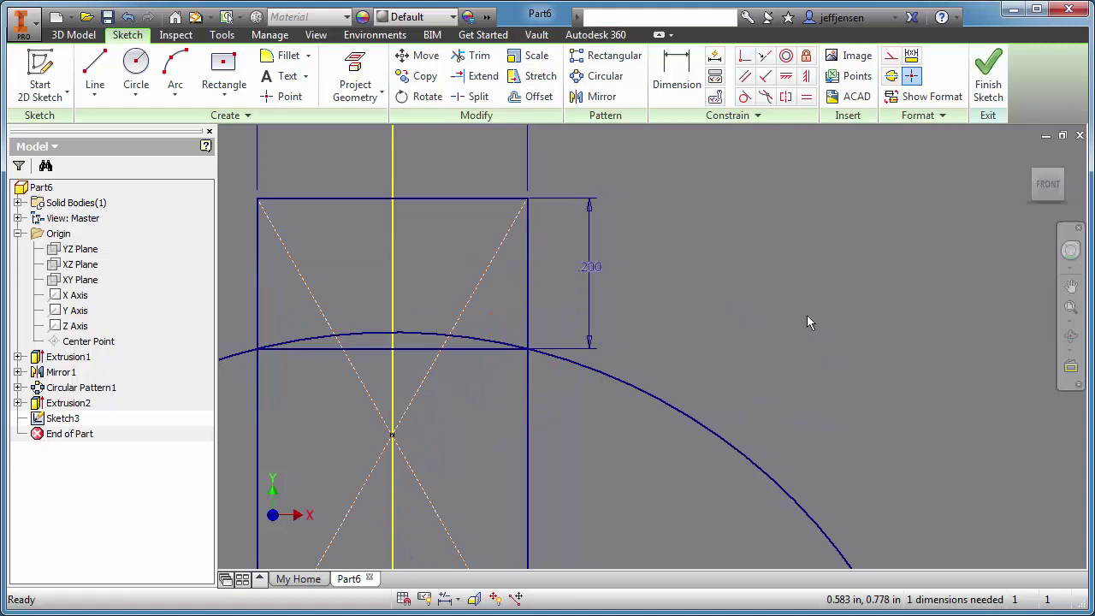
Step: Trim the rectangle's diagonals above the bore circle and the circle's arc between the two vertical sides
left_click(473, 55)
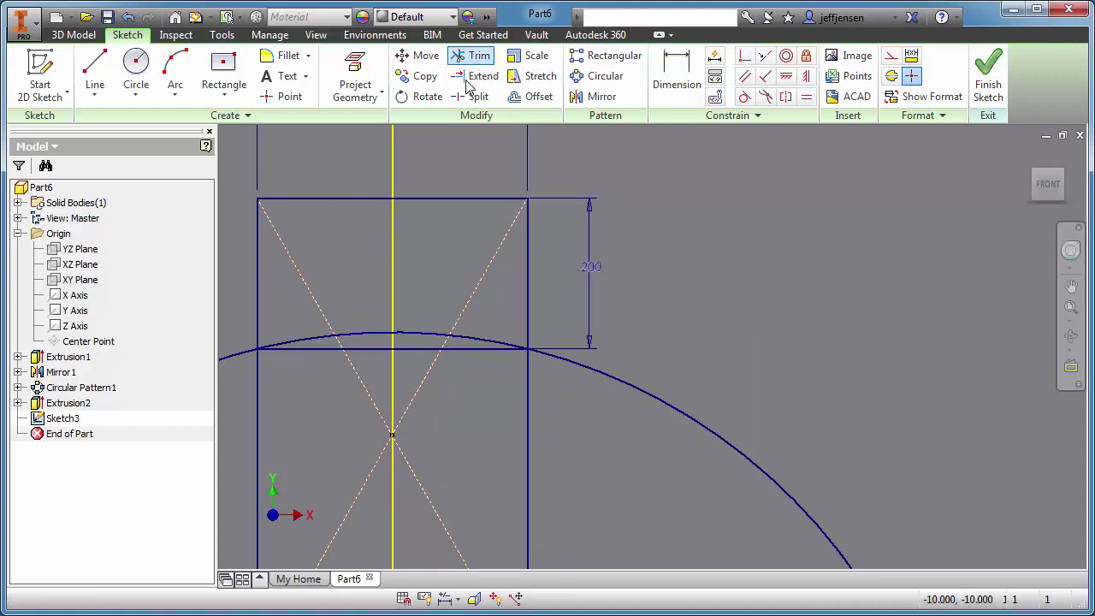
left_click(306, 289)
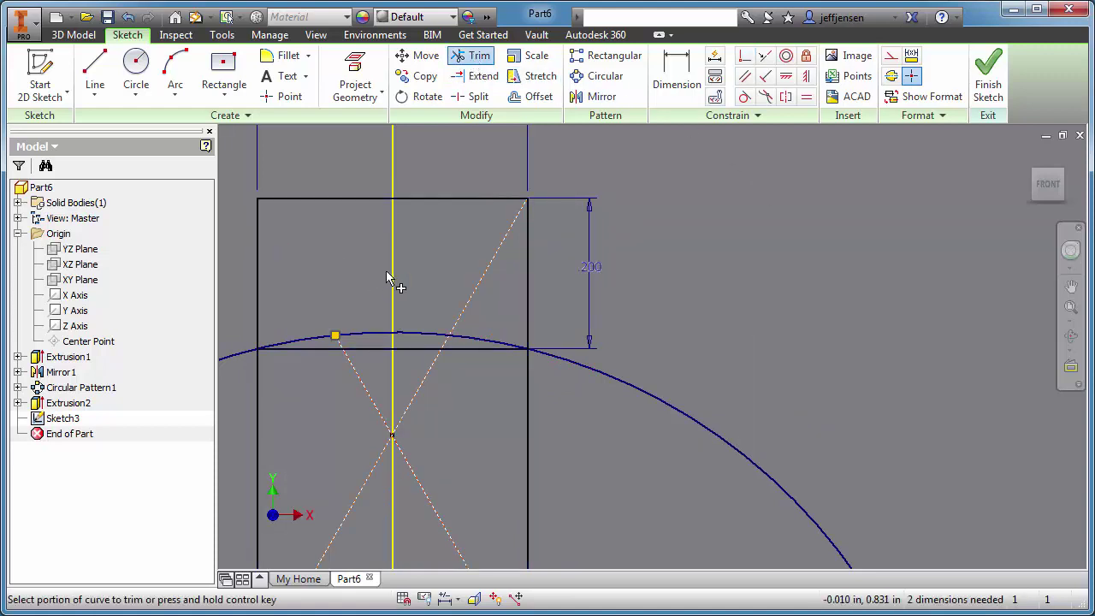
left_click(462, 313)
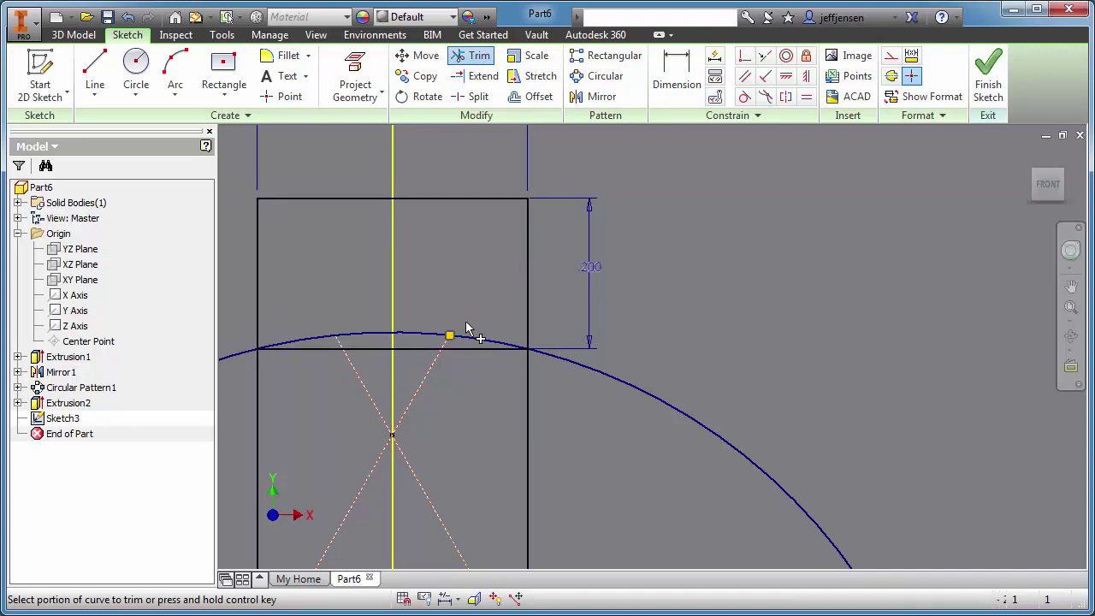
left_click(465, 337)
left_click(429, 333)
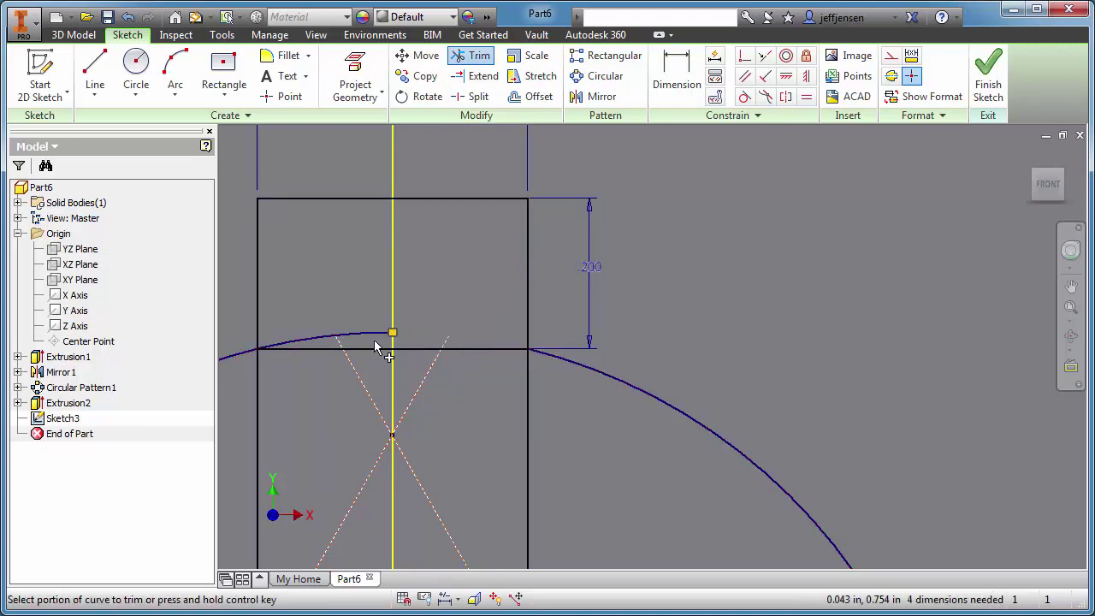
left_click(351, 332)
left_click(316, 341)
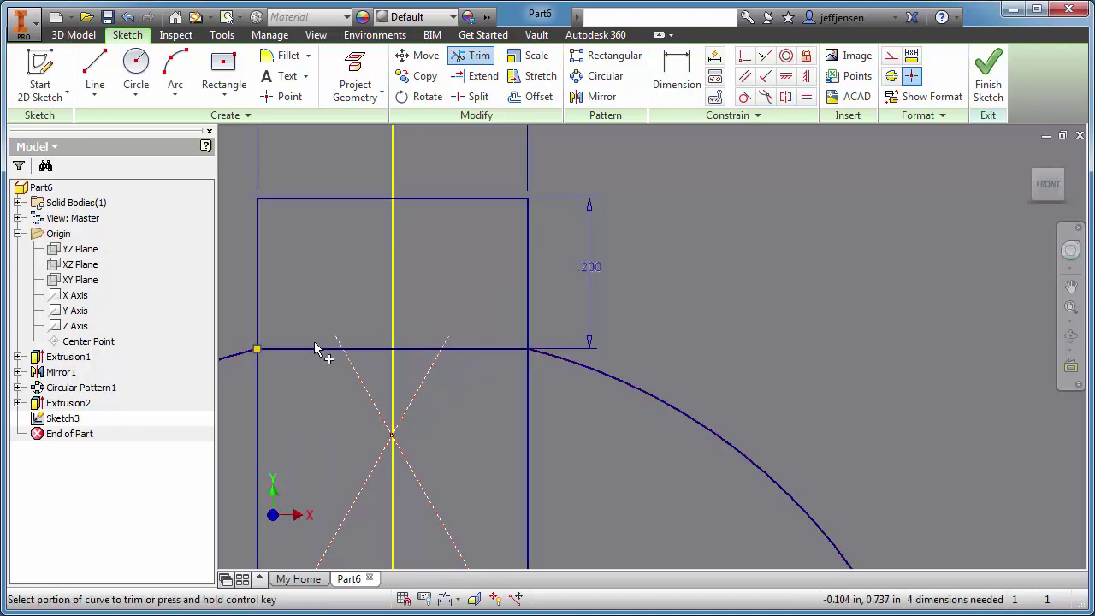
Step: Trim away the inner horizontal line and the remaining diagonal segments above the rectangle's center point
left_click(335, 348)
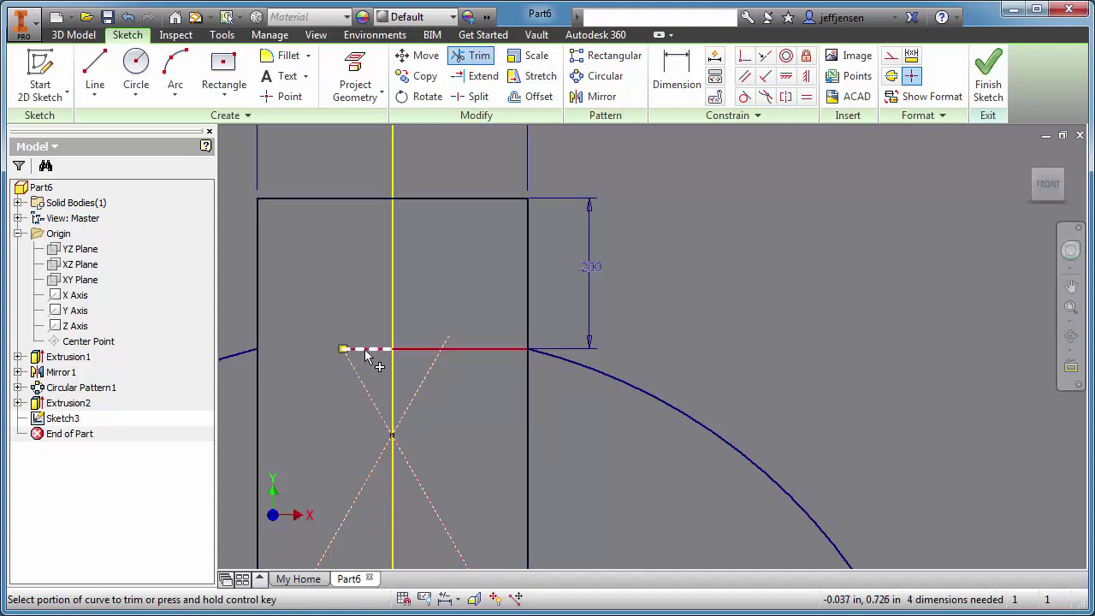
left_click(364, 348)
left_click(352, 361)
left_click(420, 351)
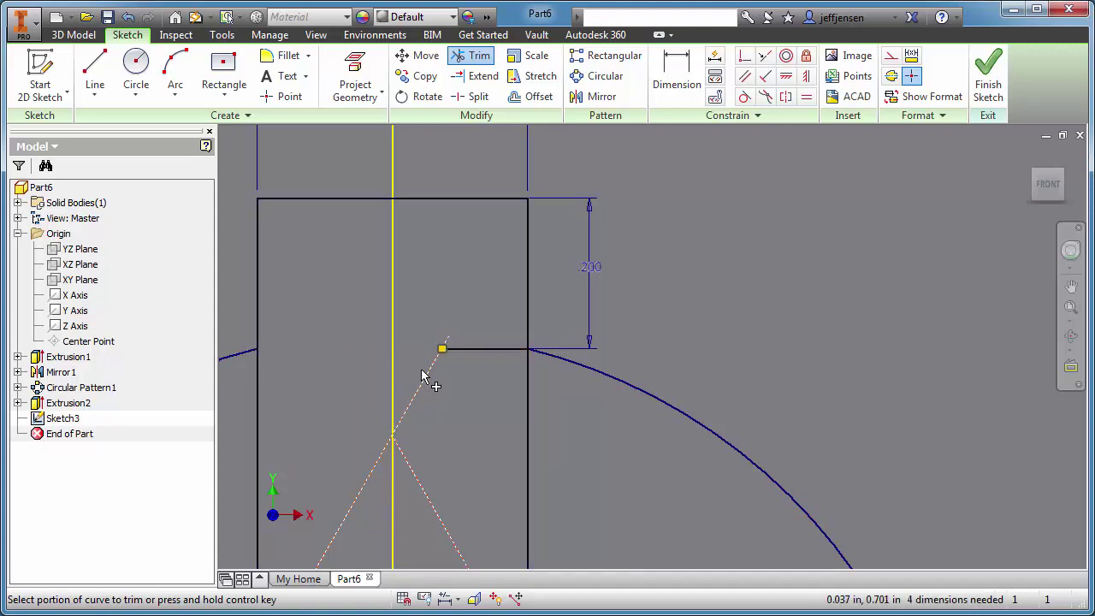
left_click(429, 371)
left_click(460, 350)
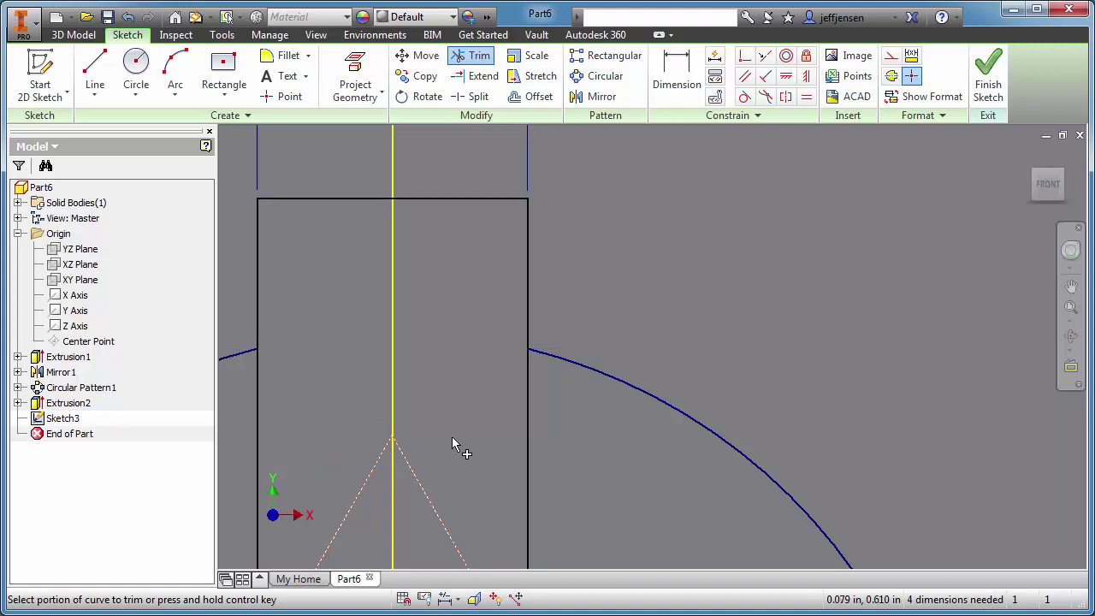
Step: Trim the rectangle's vertical sides below the circle's edge, along with its lower diagonals and bottom edge
left_click(532, 408)
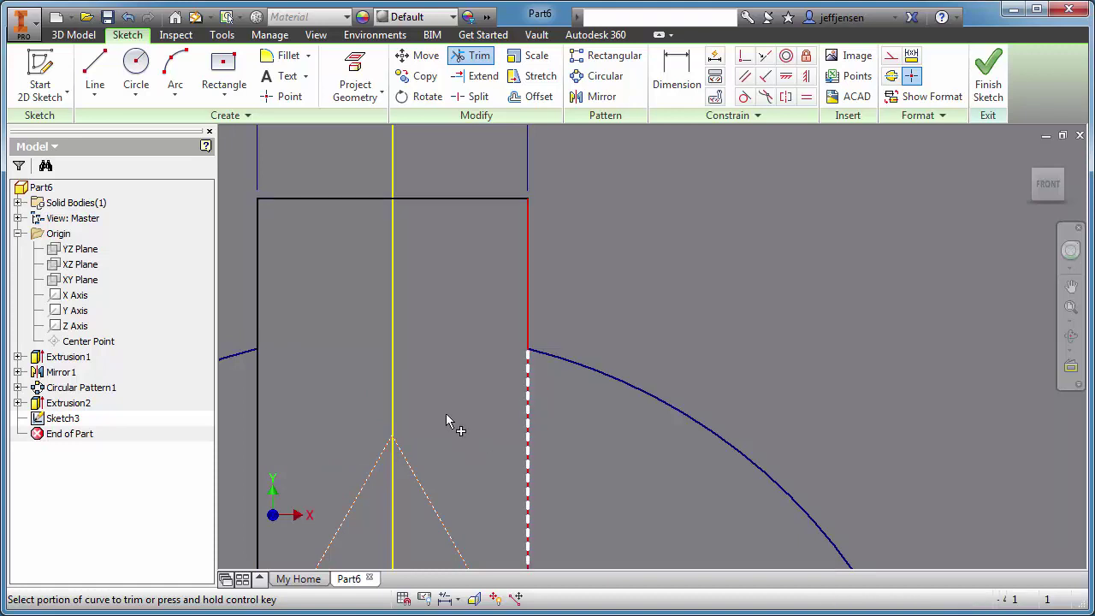
left_click(255, 421)
scroll(516, 431, "down", 1)
middle_click_drag(516, 431, 654, 133)
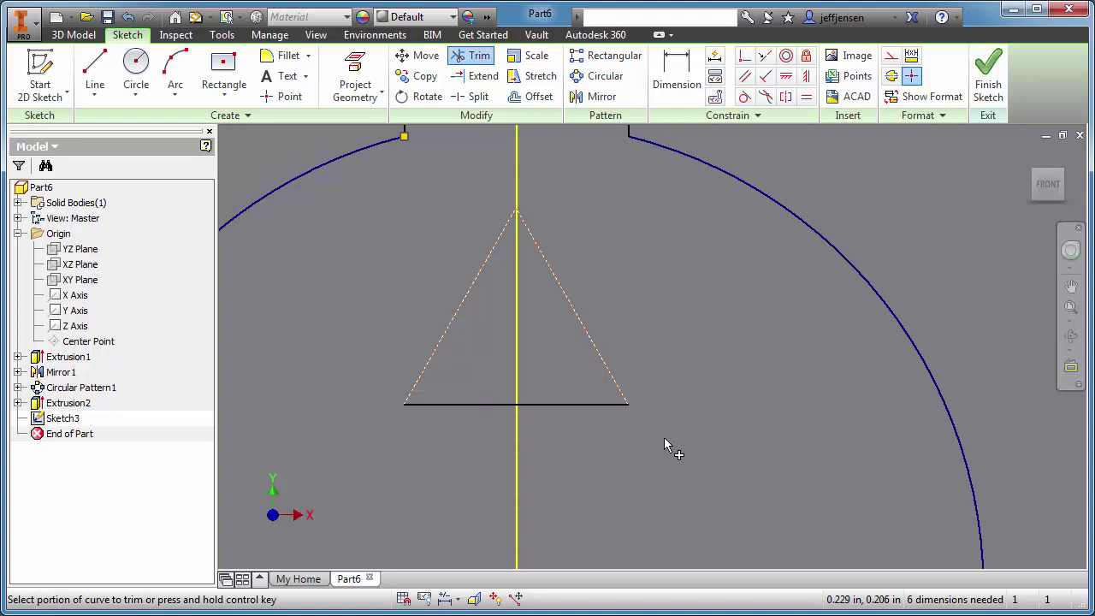
left_click(621, 394)
left_click(610, 403)
left_click(426, 366)
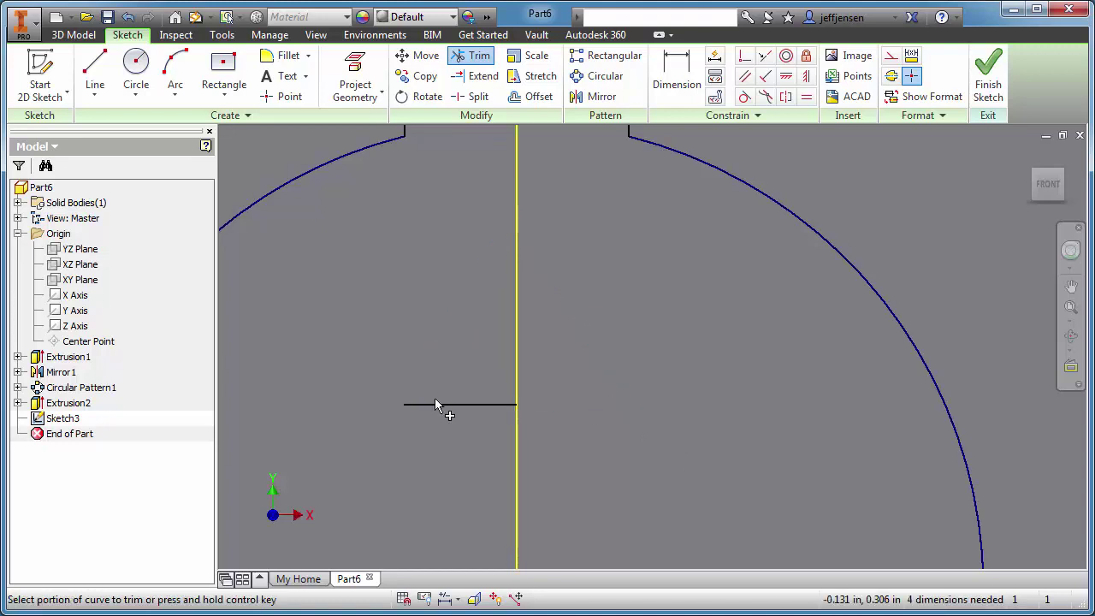
left_click(450, 404)
right_click(458, 348)
left_click(550, 345)
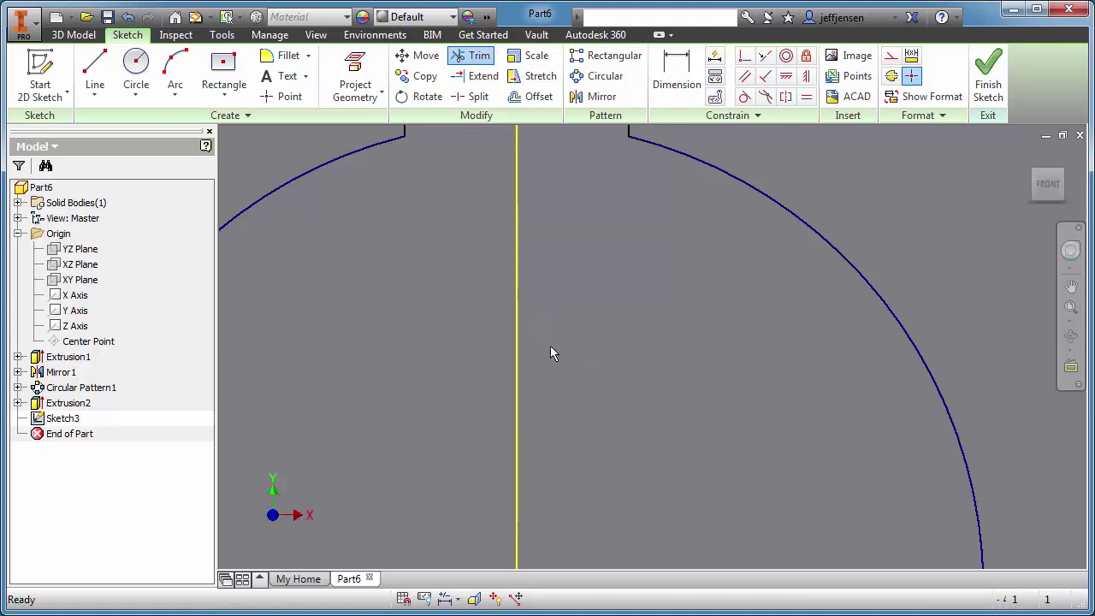
Step: Finish the sketch and extrude the keyed bore profile as a cut through all of the wheel
scroll(554, 348, "down", 3)
scroll(554, 351, "down", 3)
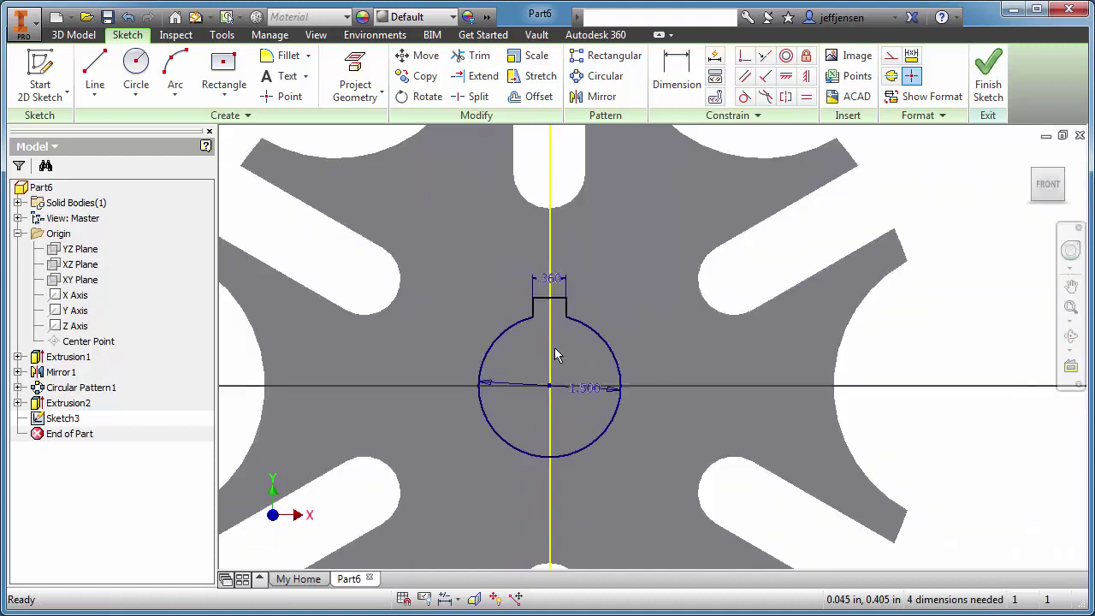
middle_click_drag(582, 360, 528, 391)
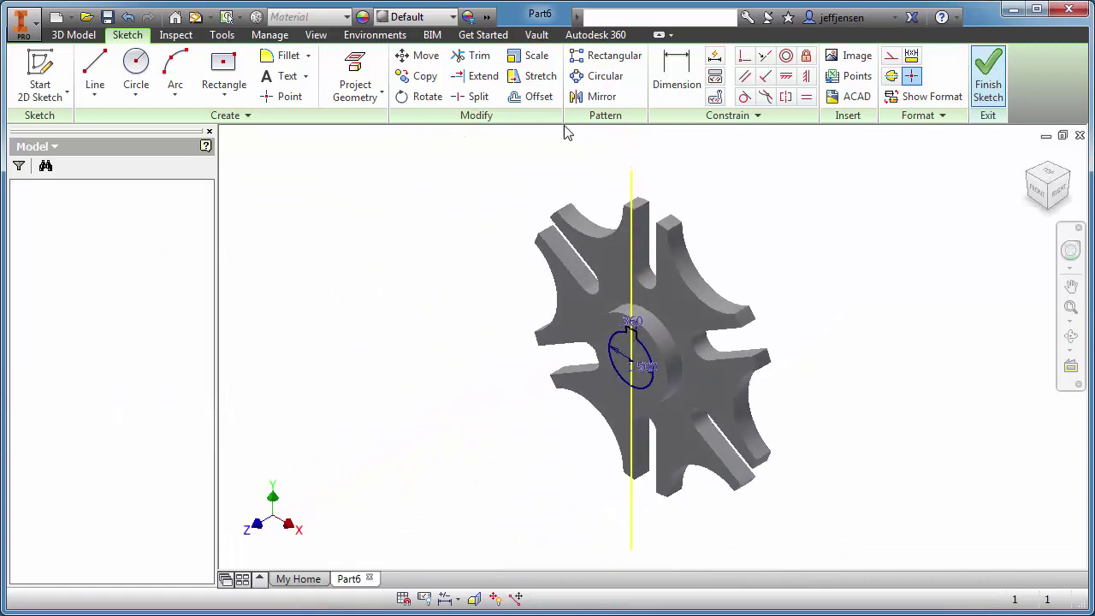
left_click(95, 73)
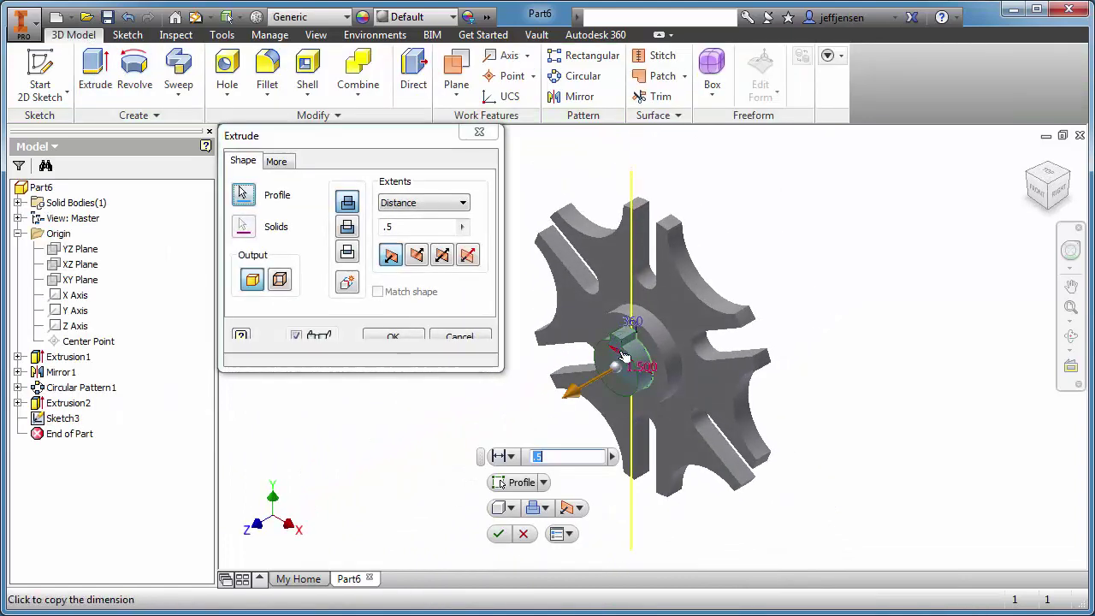
left_click(348, 228)
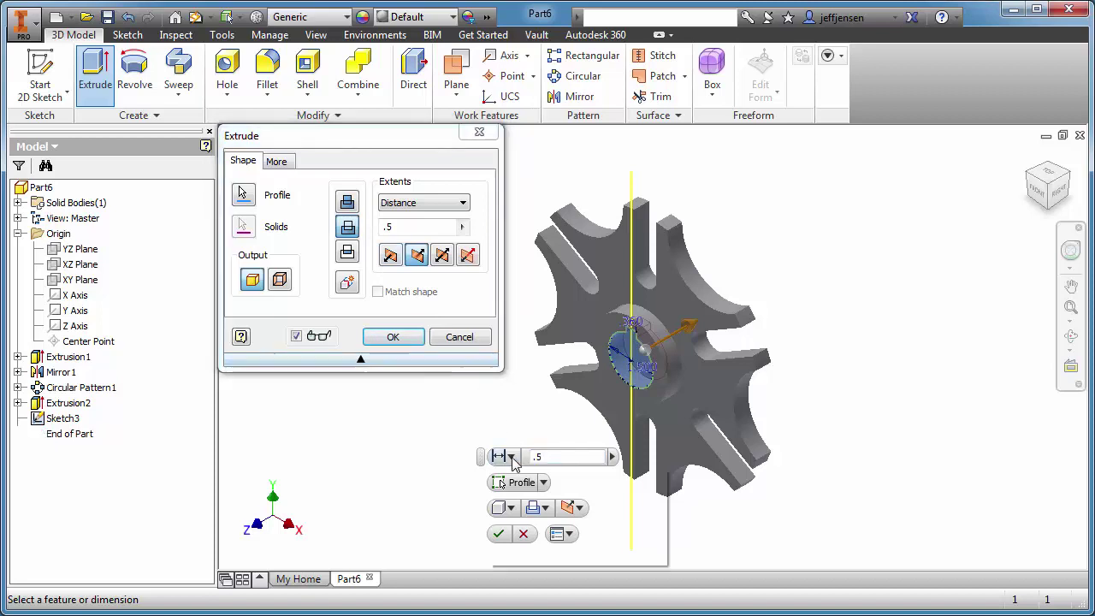
left_click(512, 457)
left_click(548, 557)
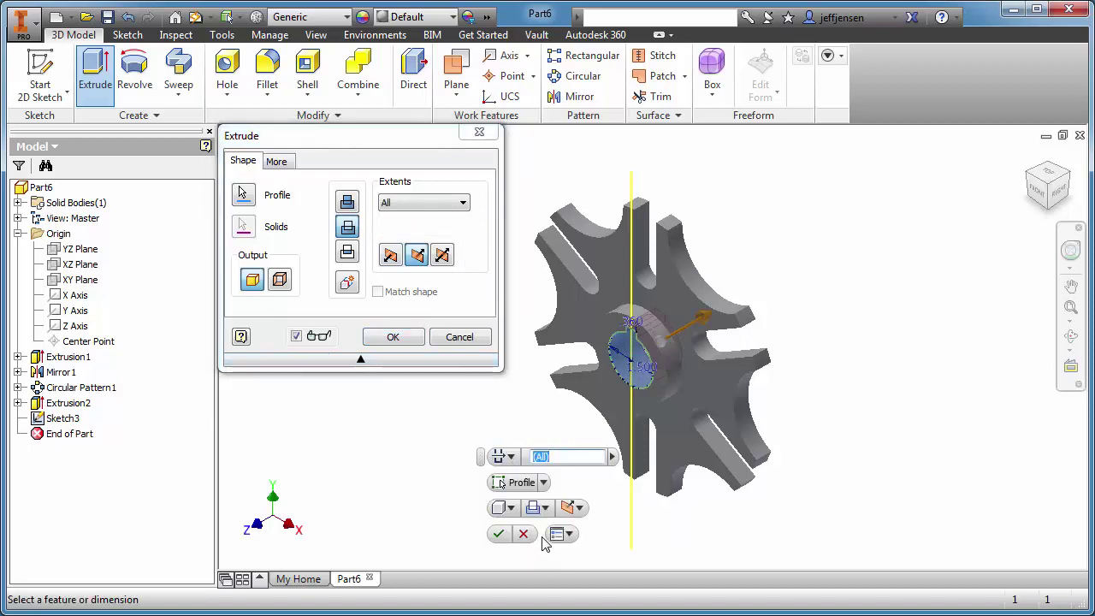
left_click(498, 534)
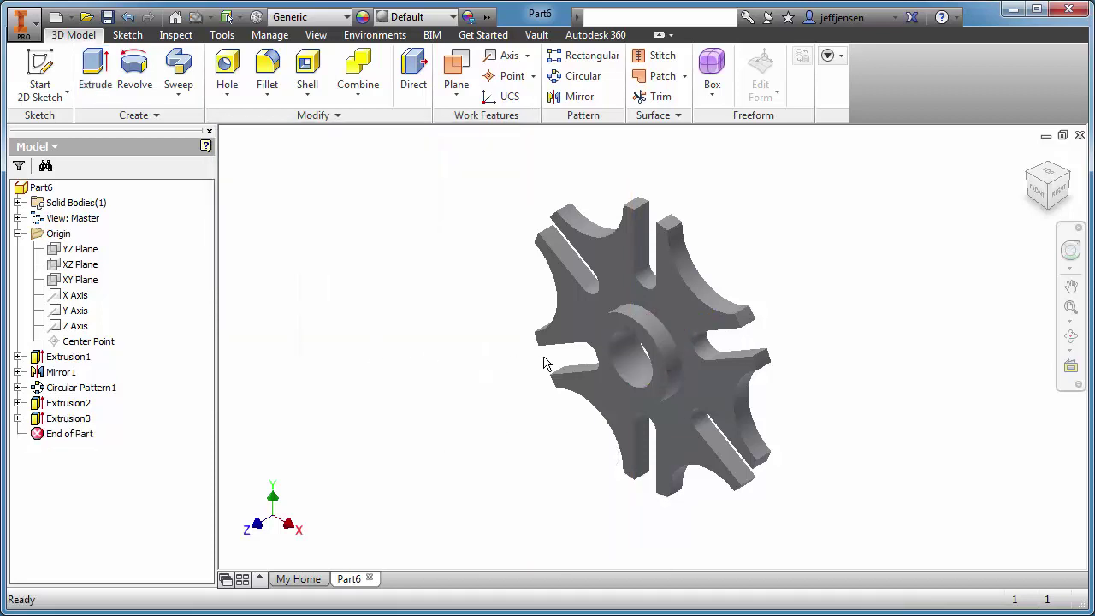
Step: Examine the wheel and its keyed bore from the left, front and back, and return to the home view
left_click(1028, 155)
left_click(1029, 181)
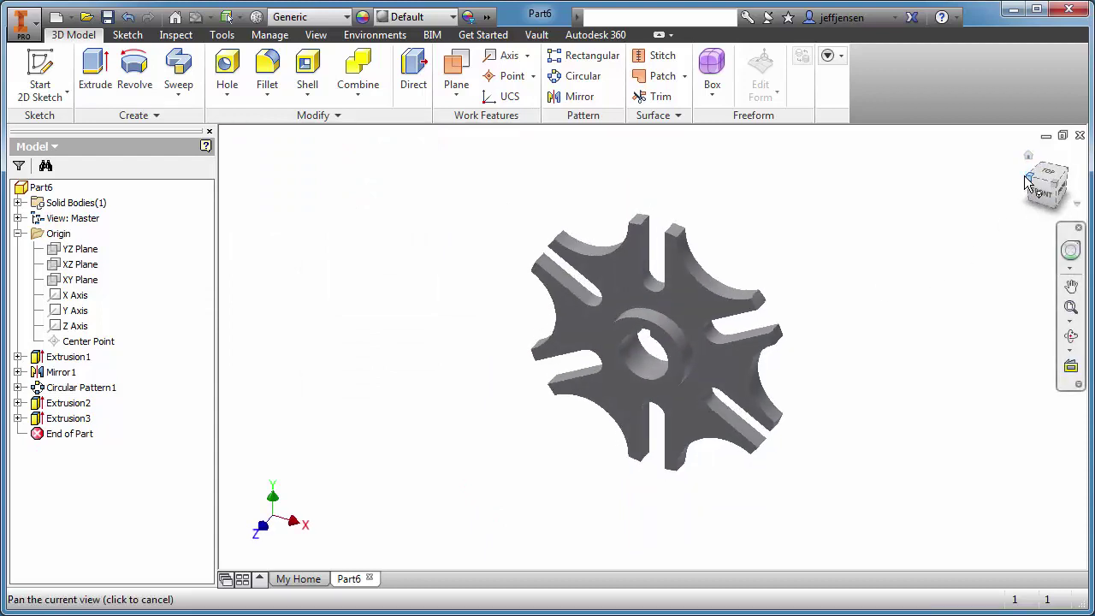
left_click(1035, 194)
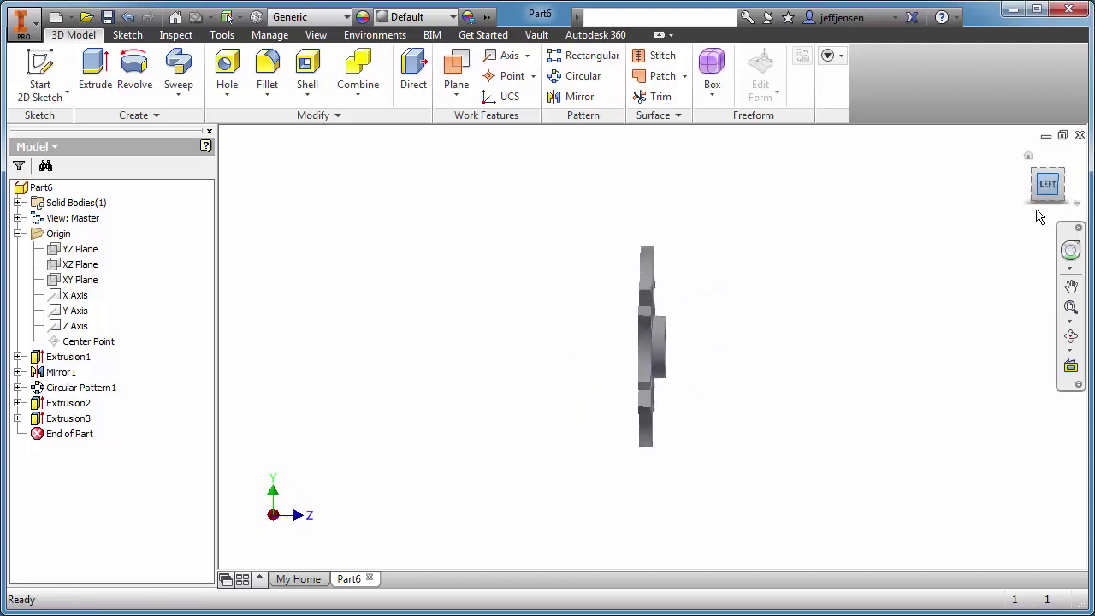
left_click(1074, 187)
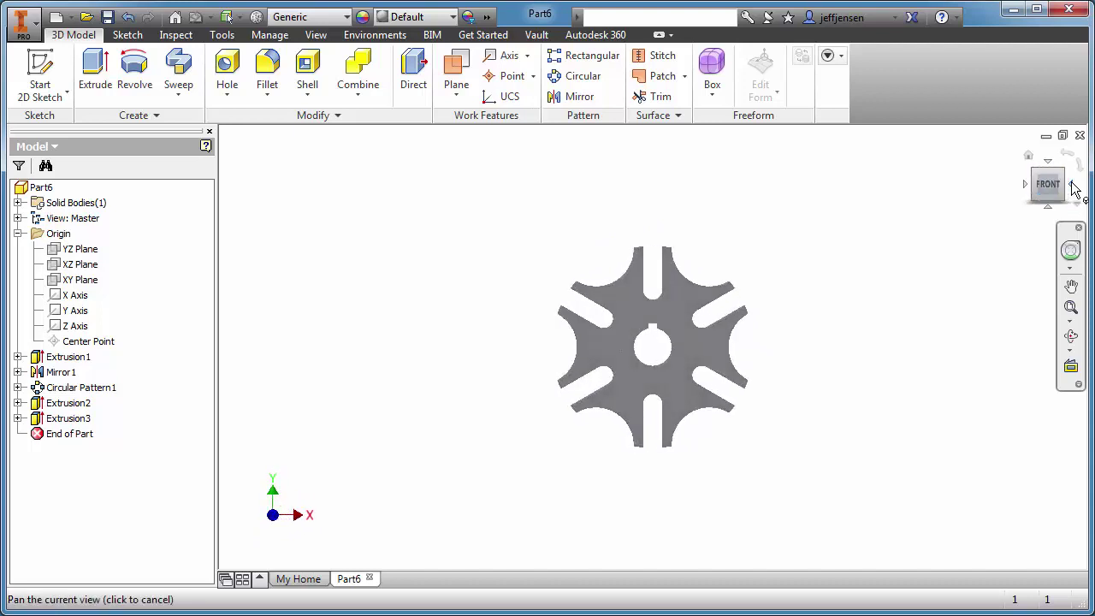
left_click(1074, 187)
left_click(1072, 187)
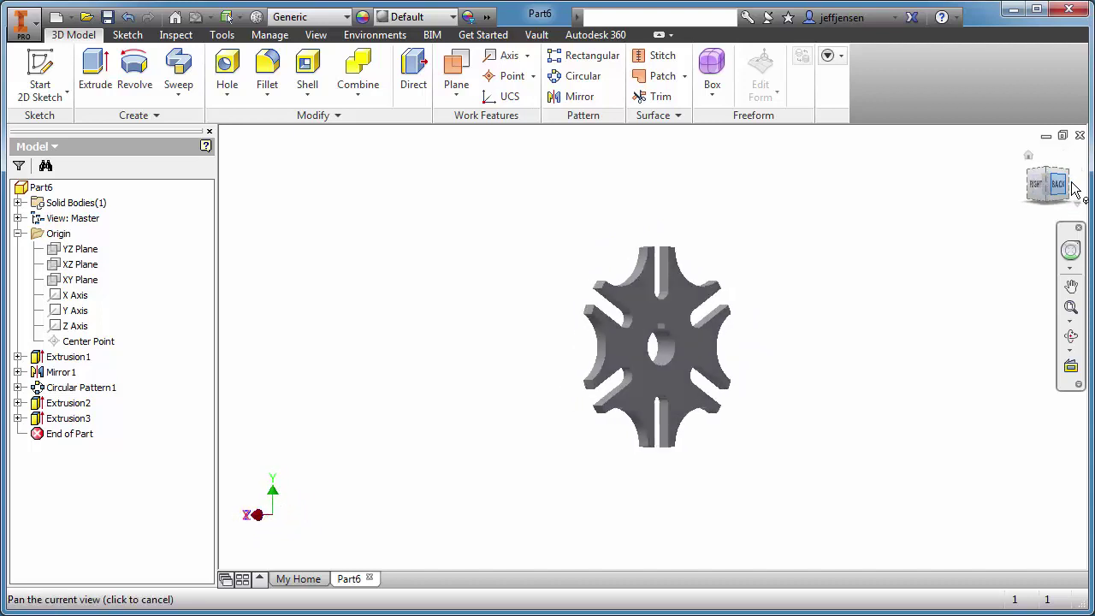
left_click(1028, 156)
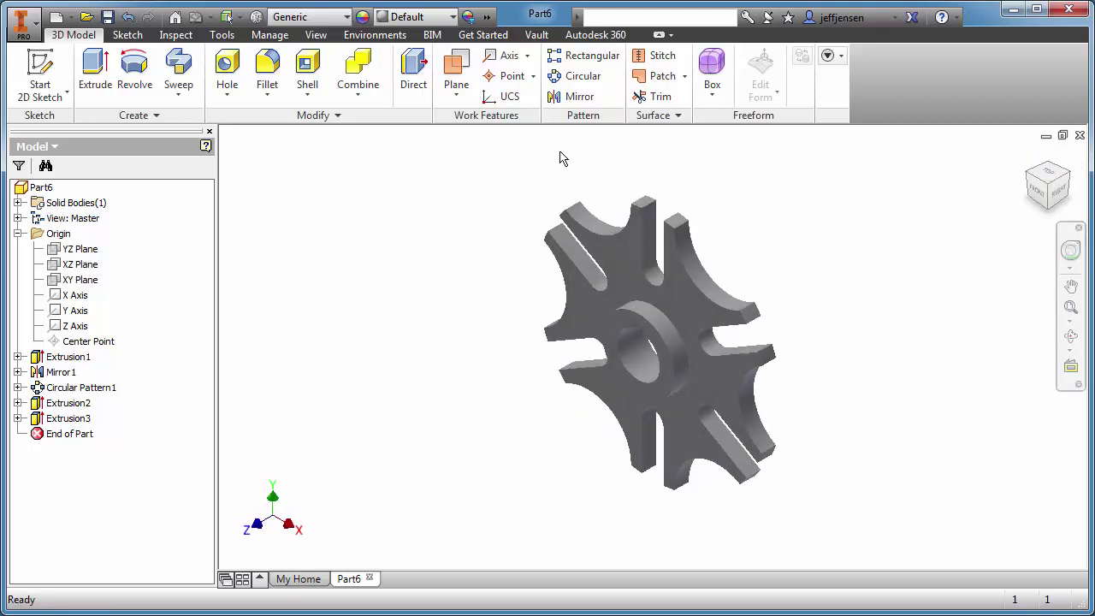
Step: Fillet the circular edge where the hub meets the wheel face with a 0.125 in radius
left_click(280, 75)
left_click(659, 316)
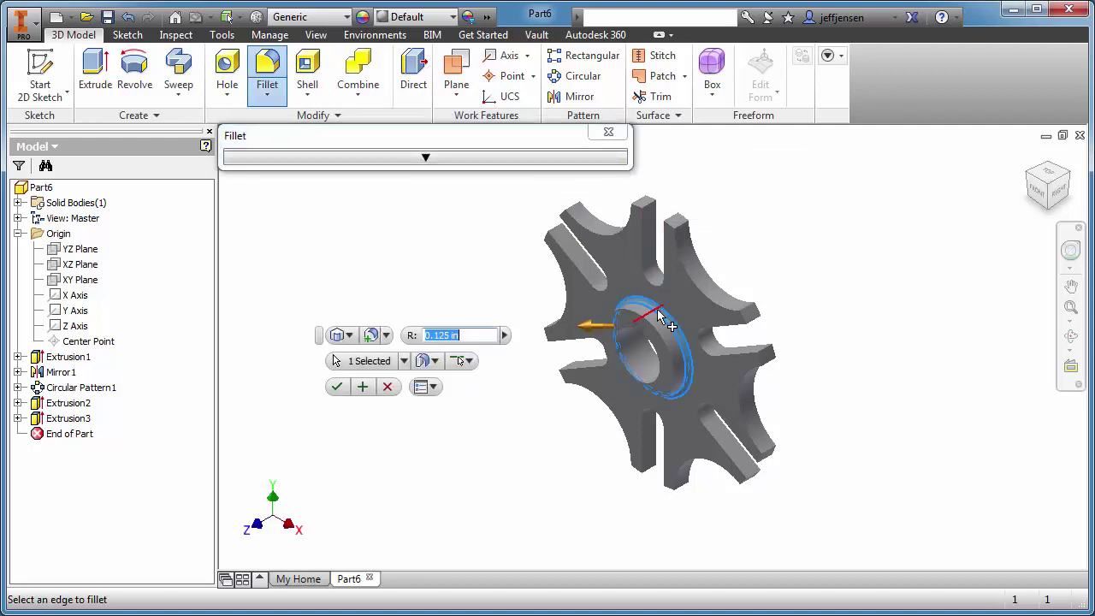
left_click(338, 390)
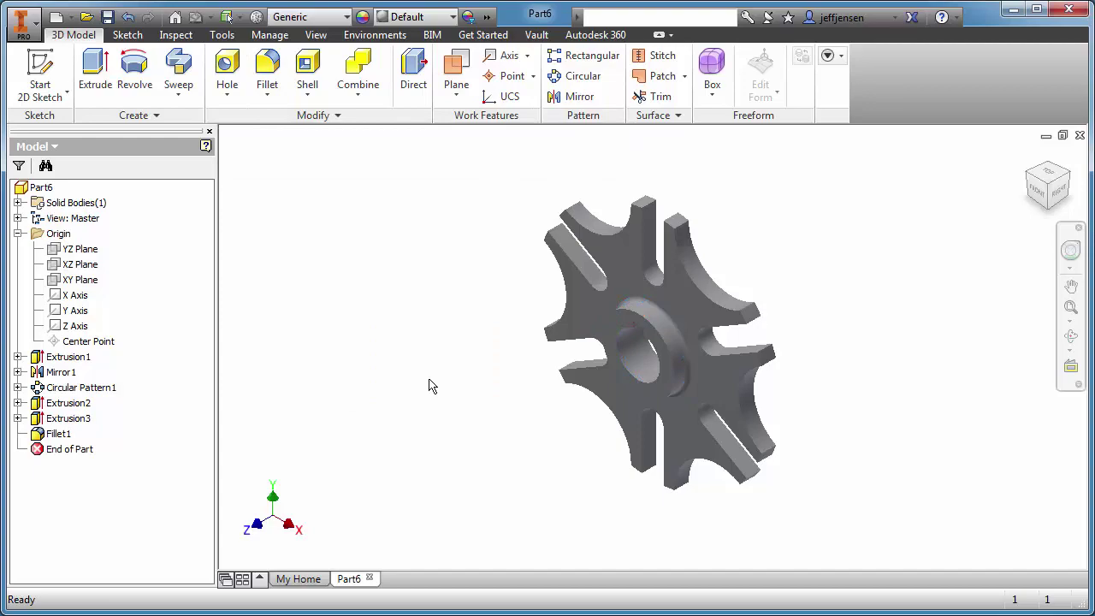